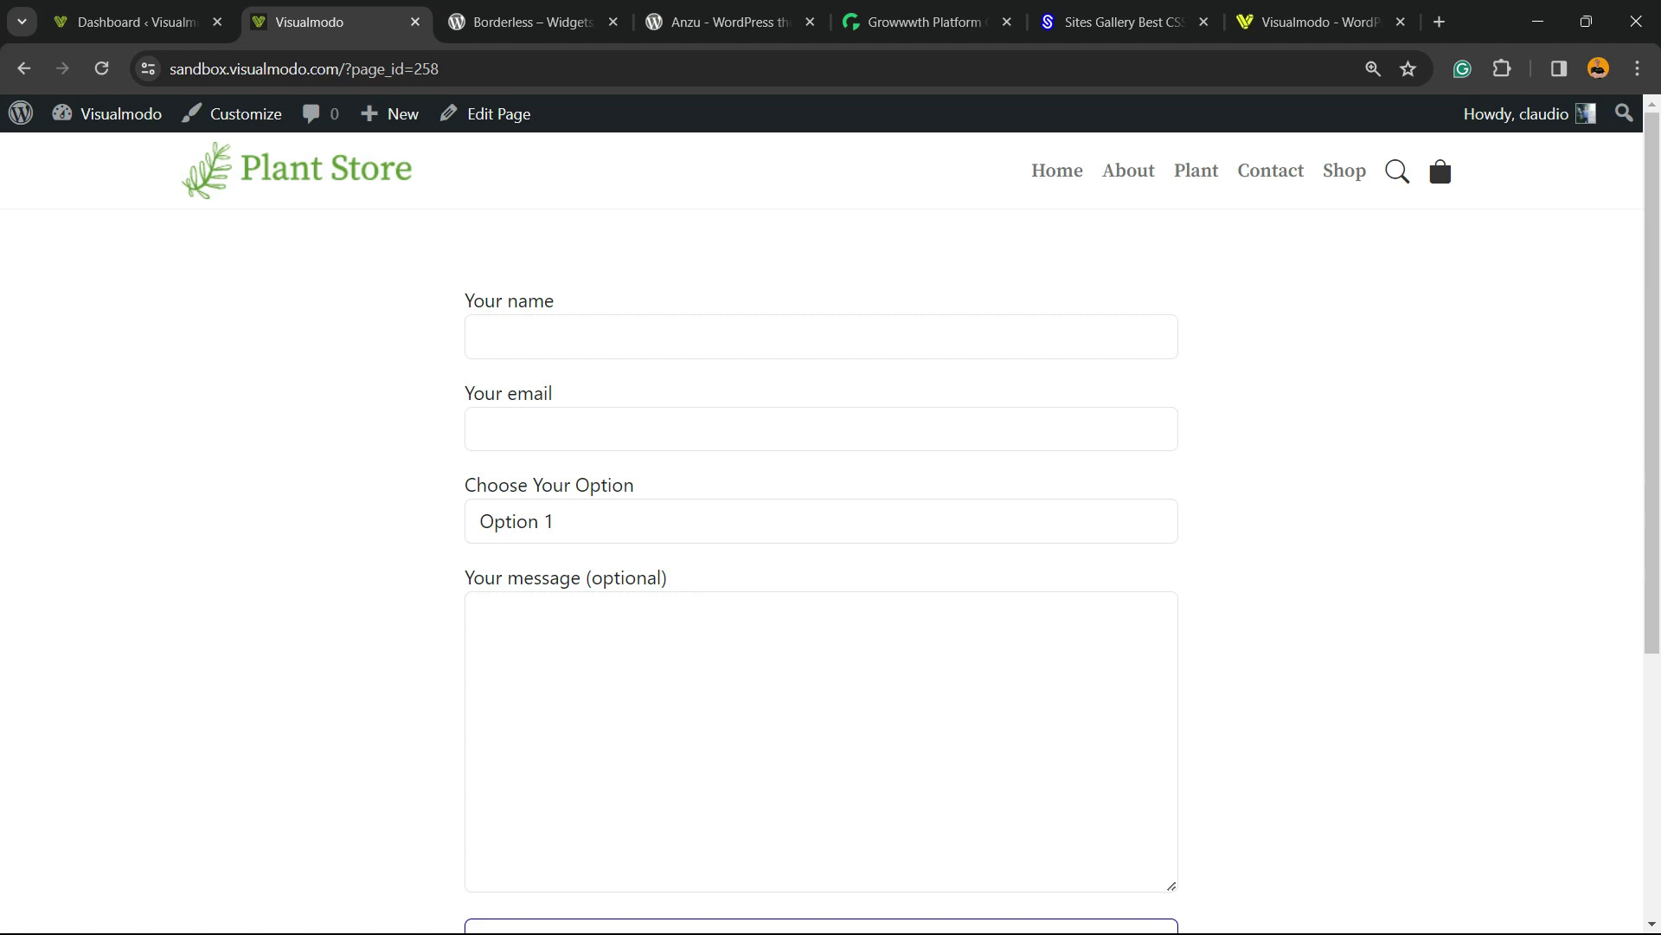
# - Browse the choices of the form's Choose Your Option drop-down and select Option 4
pyautogui.click(822, 521)
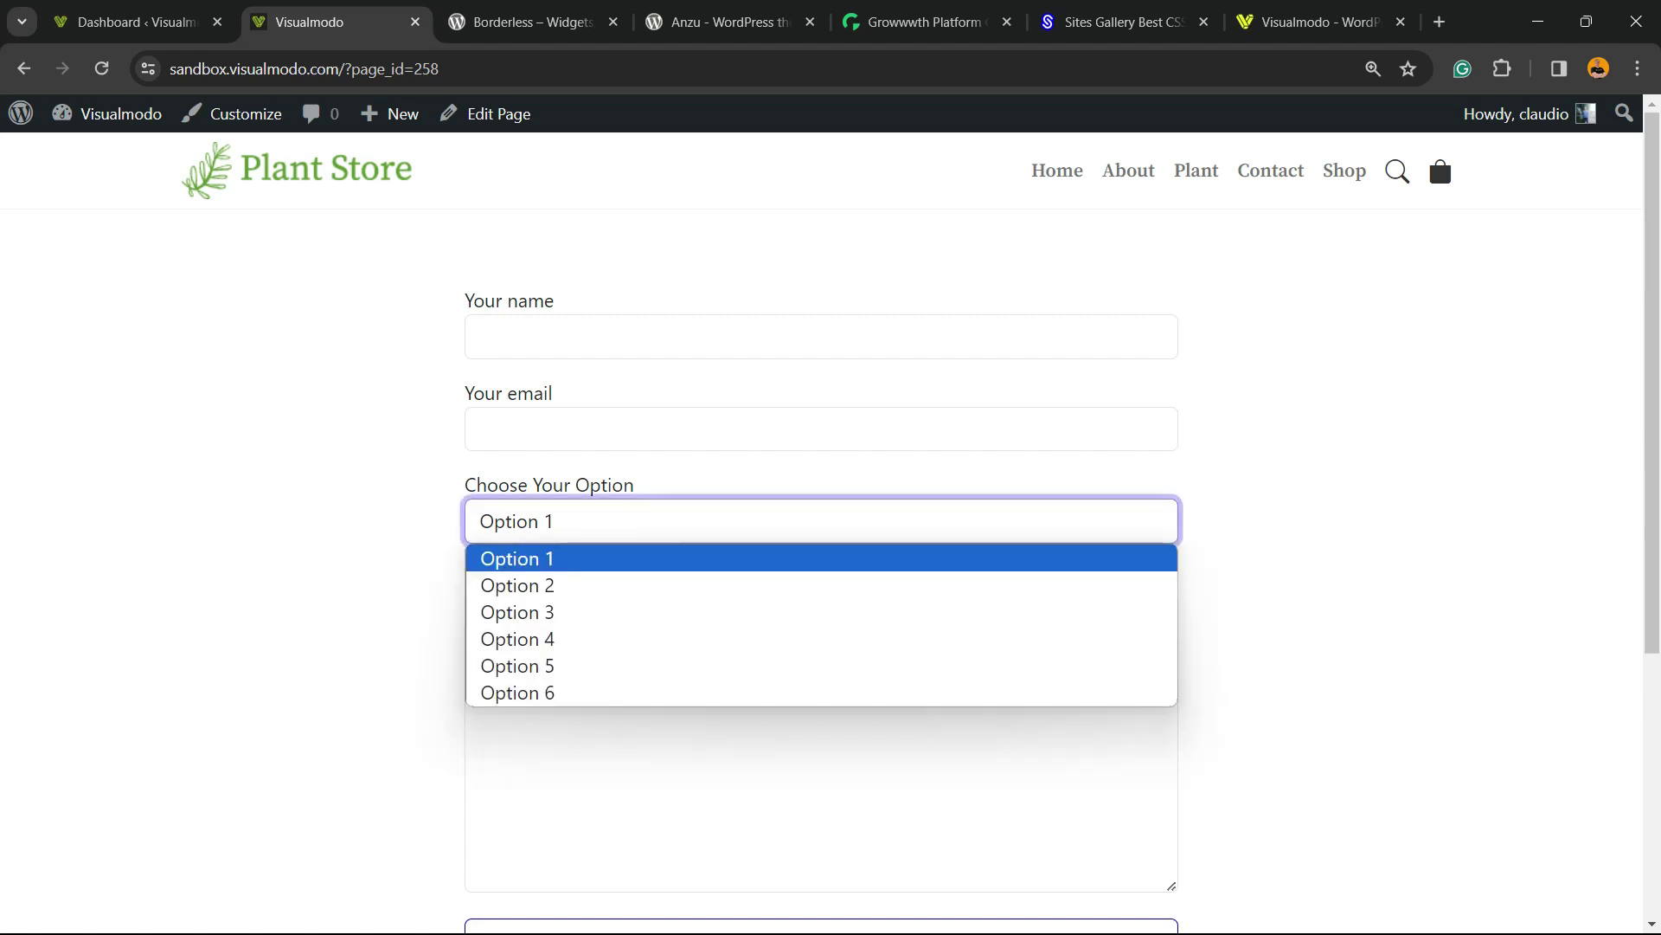
pyautogui.press('Down')
pyautogui.press('Down')
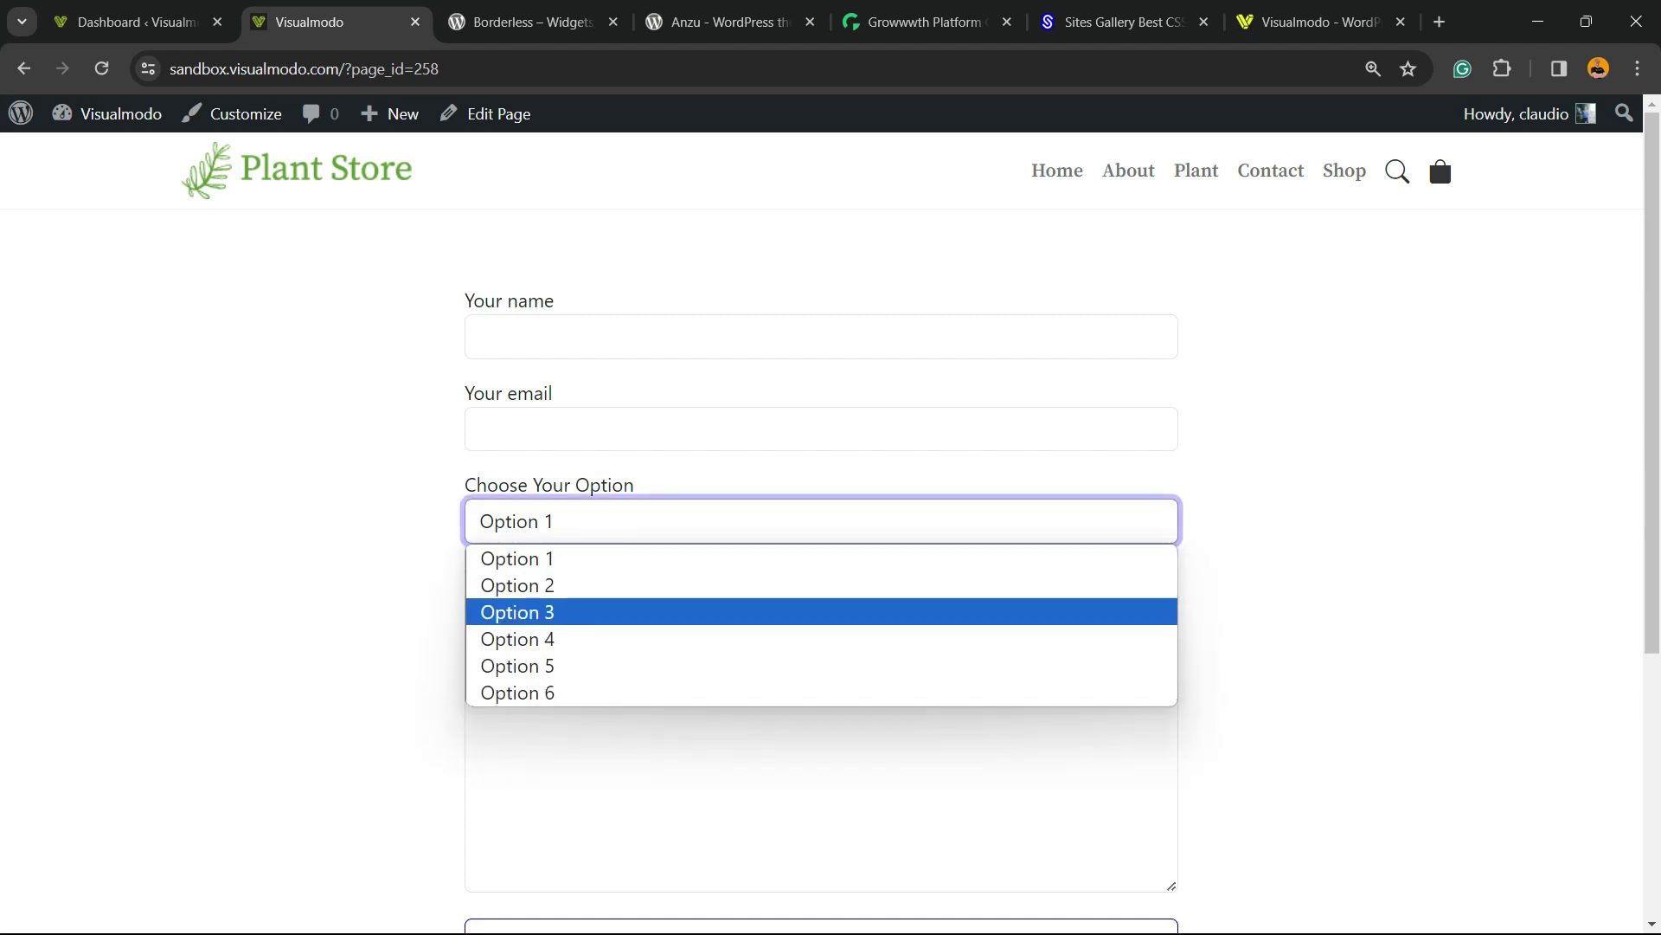
pyautogui.press('Down')
pyautogui.press('Down')
pyautogui.press('Down')
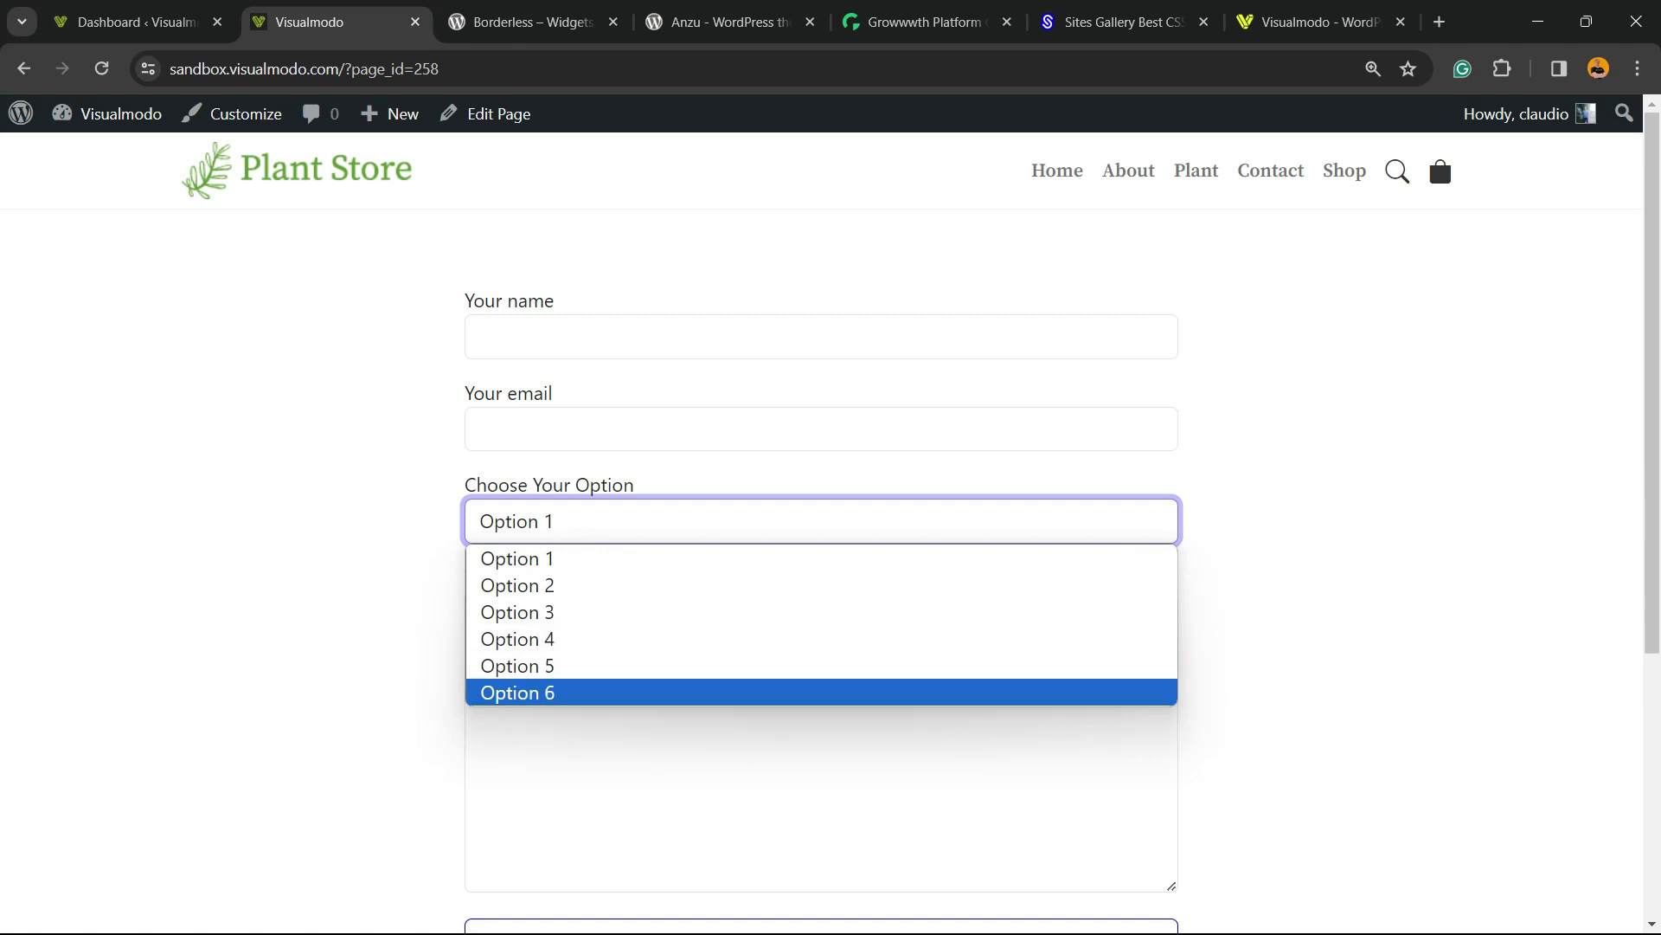
pyautogui.press('Up')
pyautogui.press('Up')
pyautogui.press('Up')
pyautogui.press('Up')
pyautogui.press('Up')
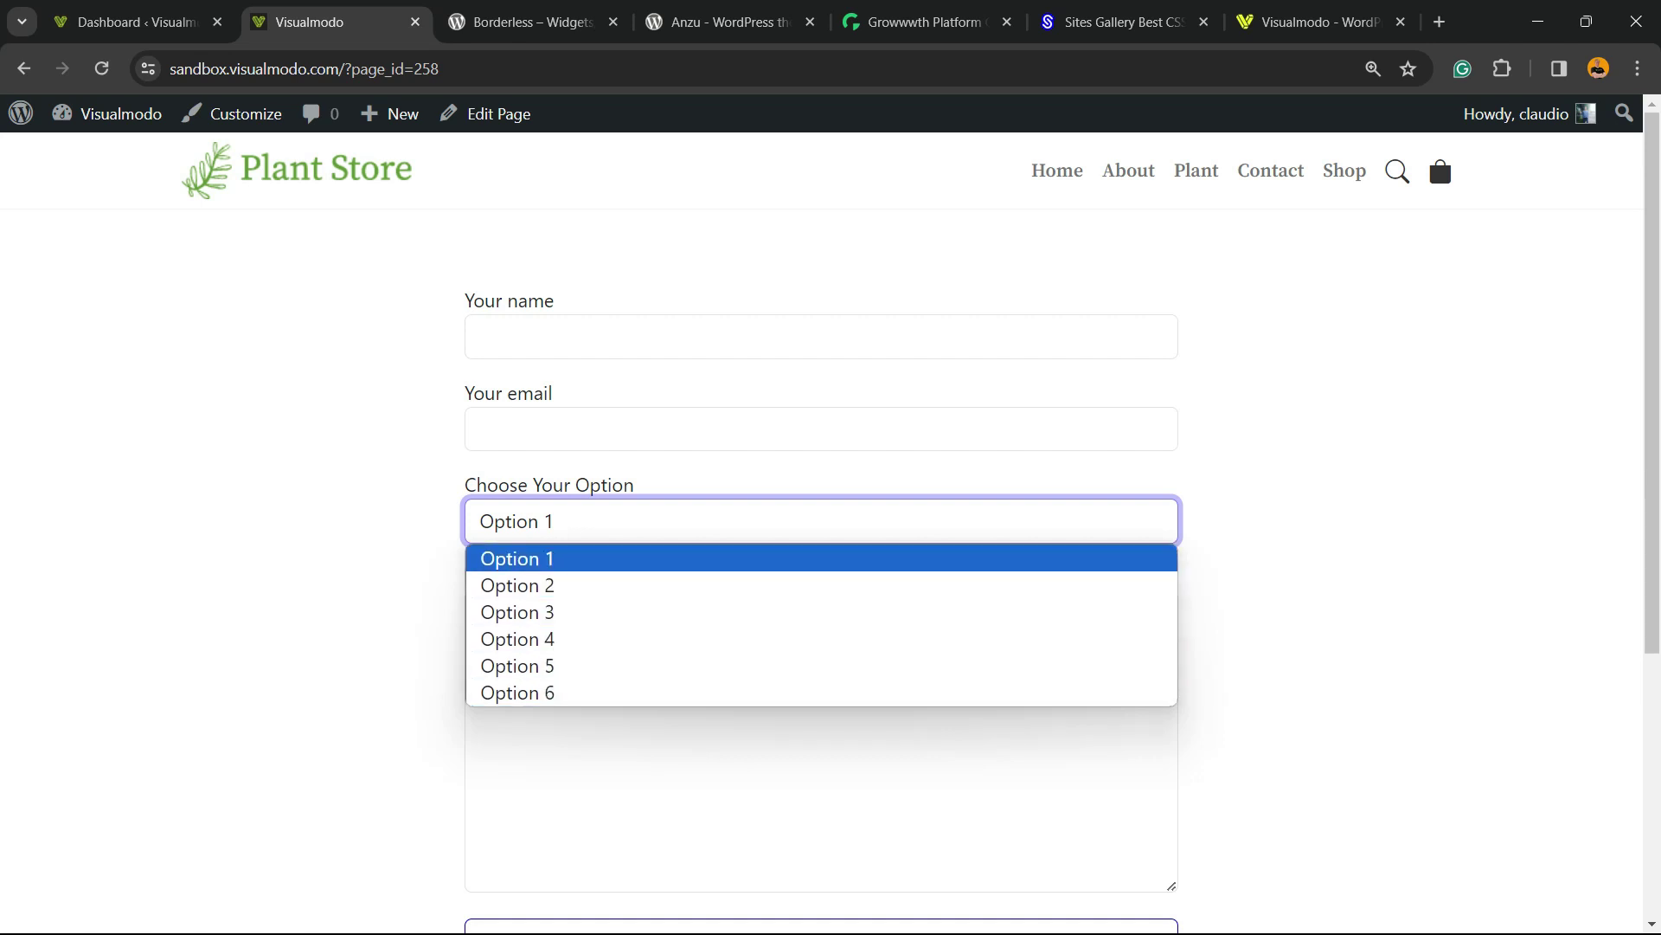
pyautogui.press('Down')
pyautogui.press('Down')
pyautogui.press('Down')
pyautogui.press('Down')
pyautogui.press('Down')
pyautogui.press('Up')
pyautogui.press('Up')
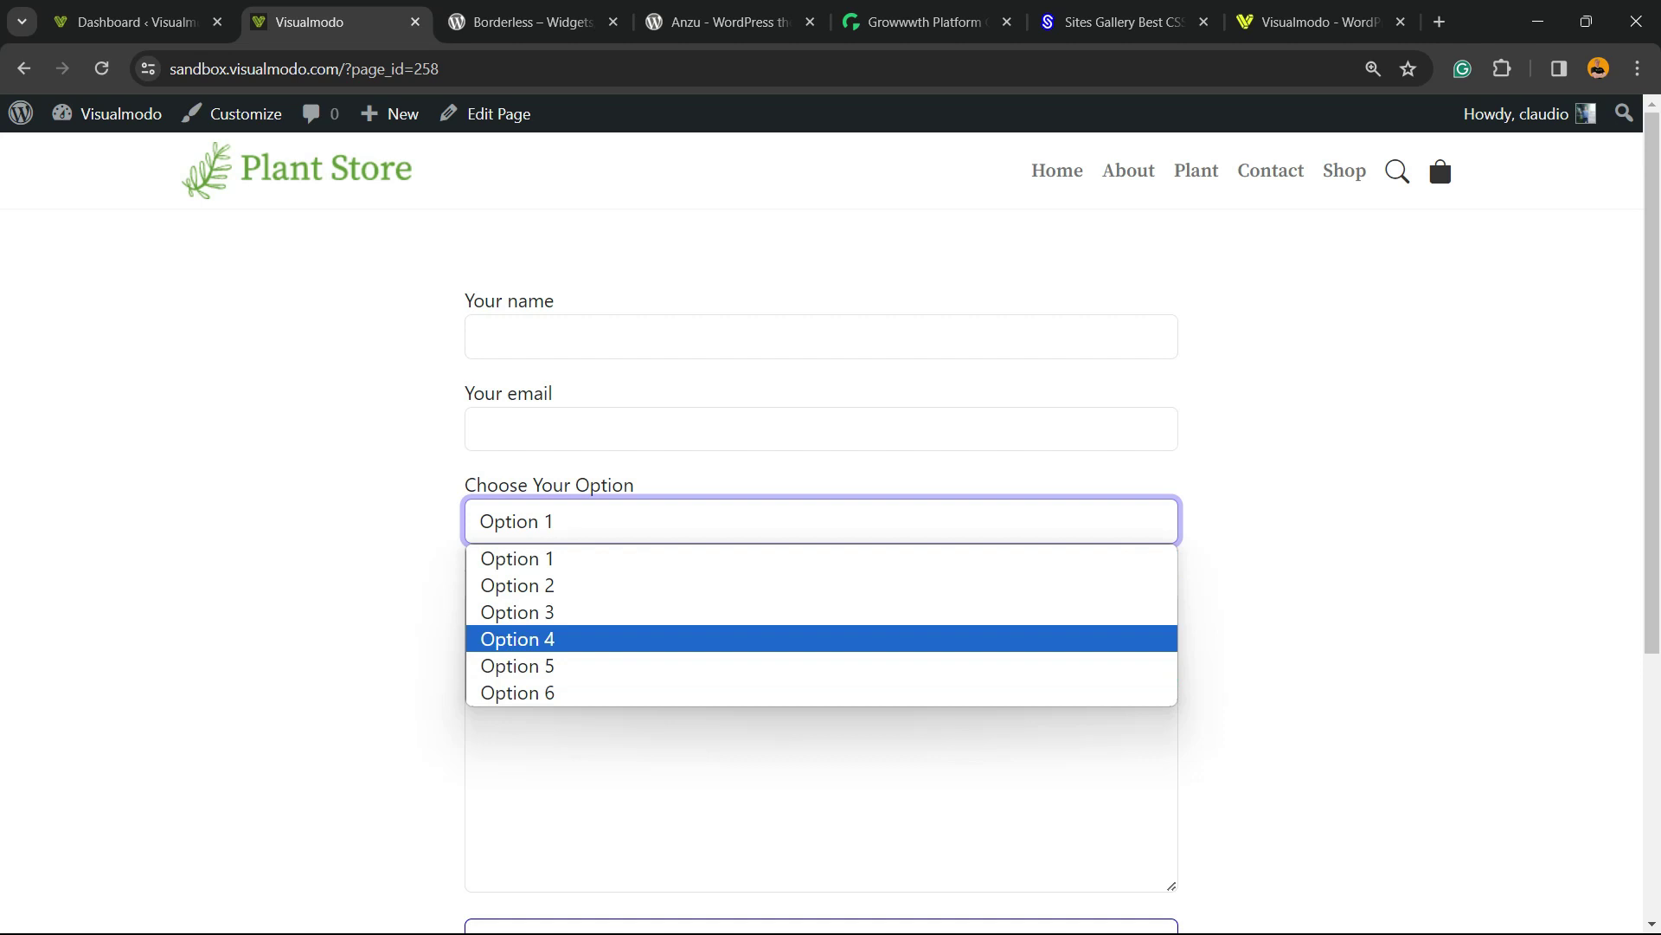
pyautogui.press('Return')
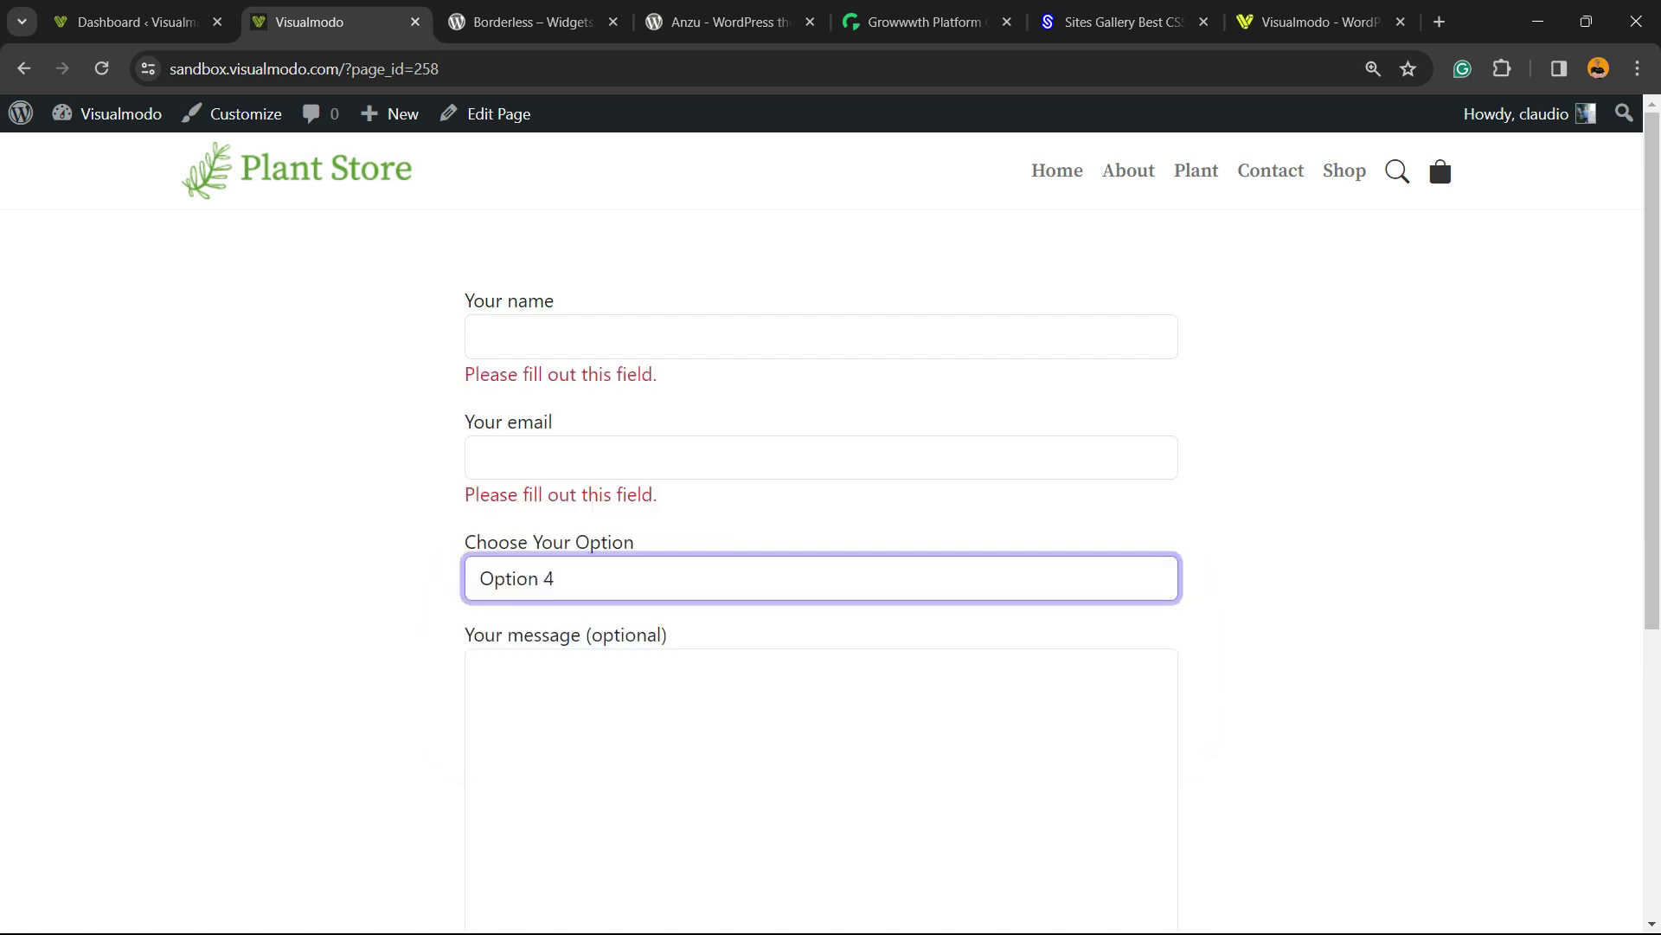
# - Change the Choose Your Option selection to Option 3
pyautogui.click(1281, 657)
pyautogui.click(820, 578)
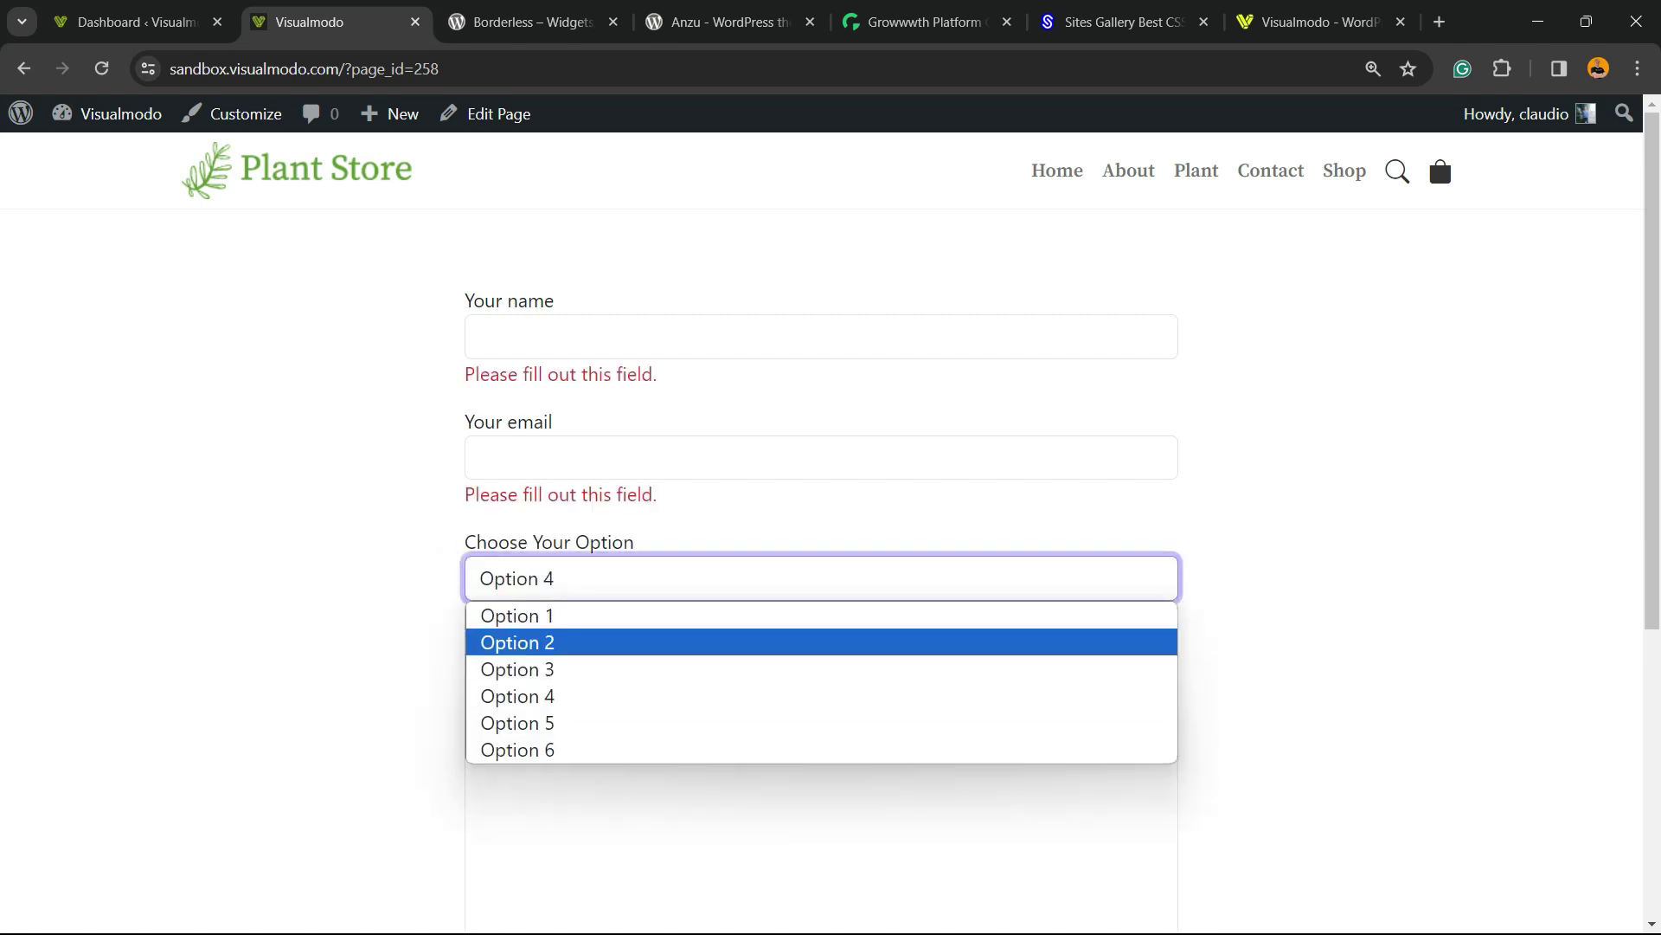
pyautogui.click(821, 669)
pyautogui.scroll(-3, 821, 554)
pyautogui.scroll(3, 820, 554)
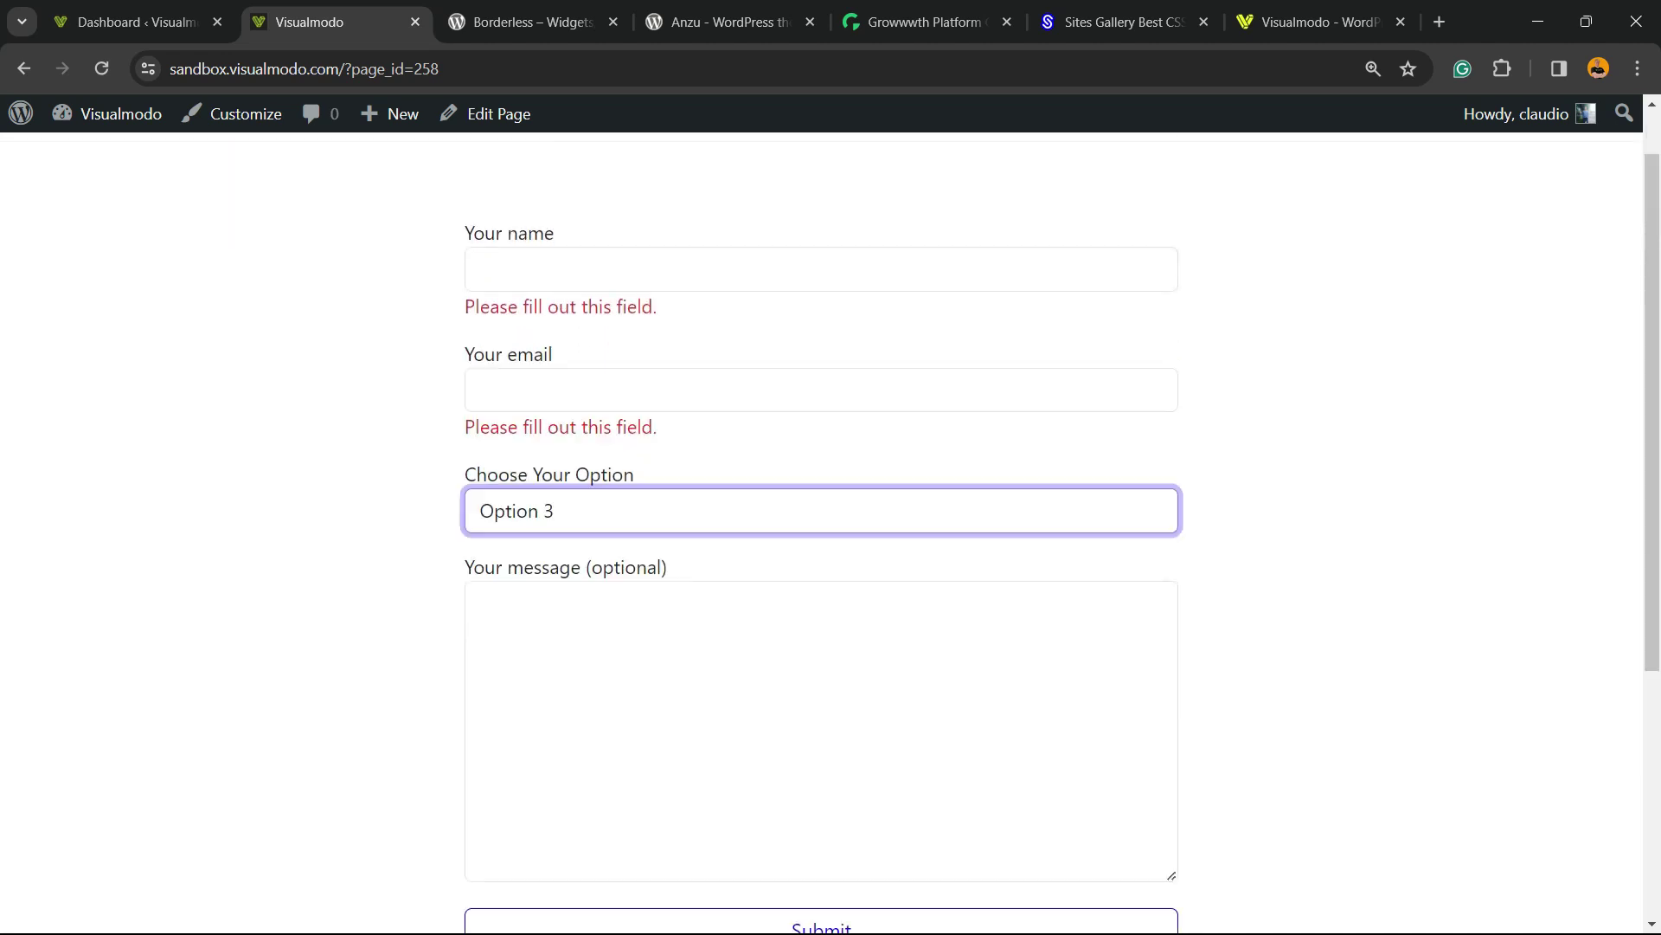
# - Try further choices in the Choose Your Option field, ending on Option 2
pyautogui.scroll(-2, 820, 519)
pyautogui.press('space')
pyautogui.press('Down')
pyautogui.press('Down')
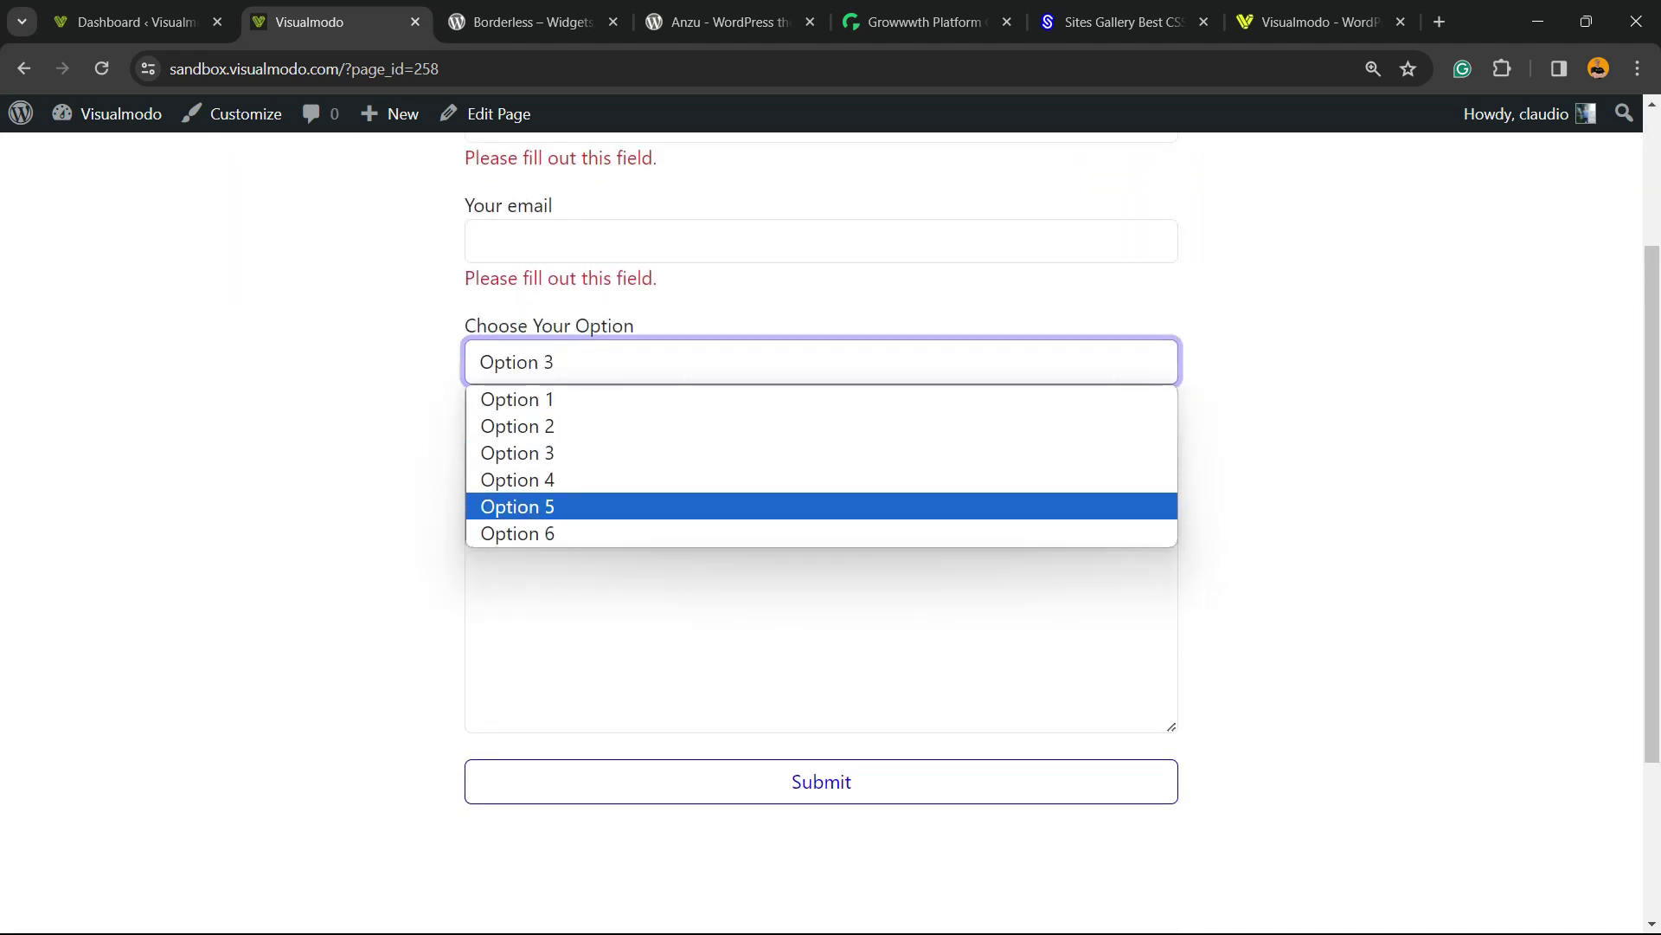
pyautogui.press('Down')
pyautogui.press('Return')
pyautogui.press('space')
pyautogui.press('Up')
pyautogui.press('Up')
pyautogui.press('Up')
pyautogui.press('Up')
pyautogui.press('Return')
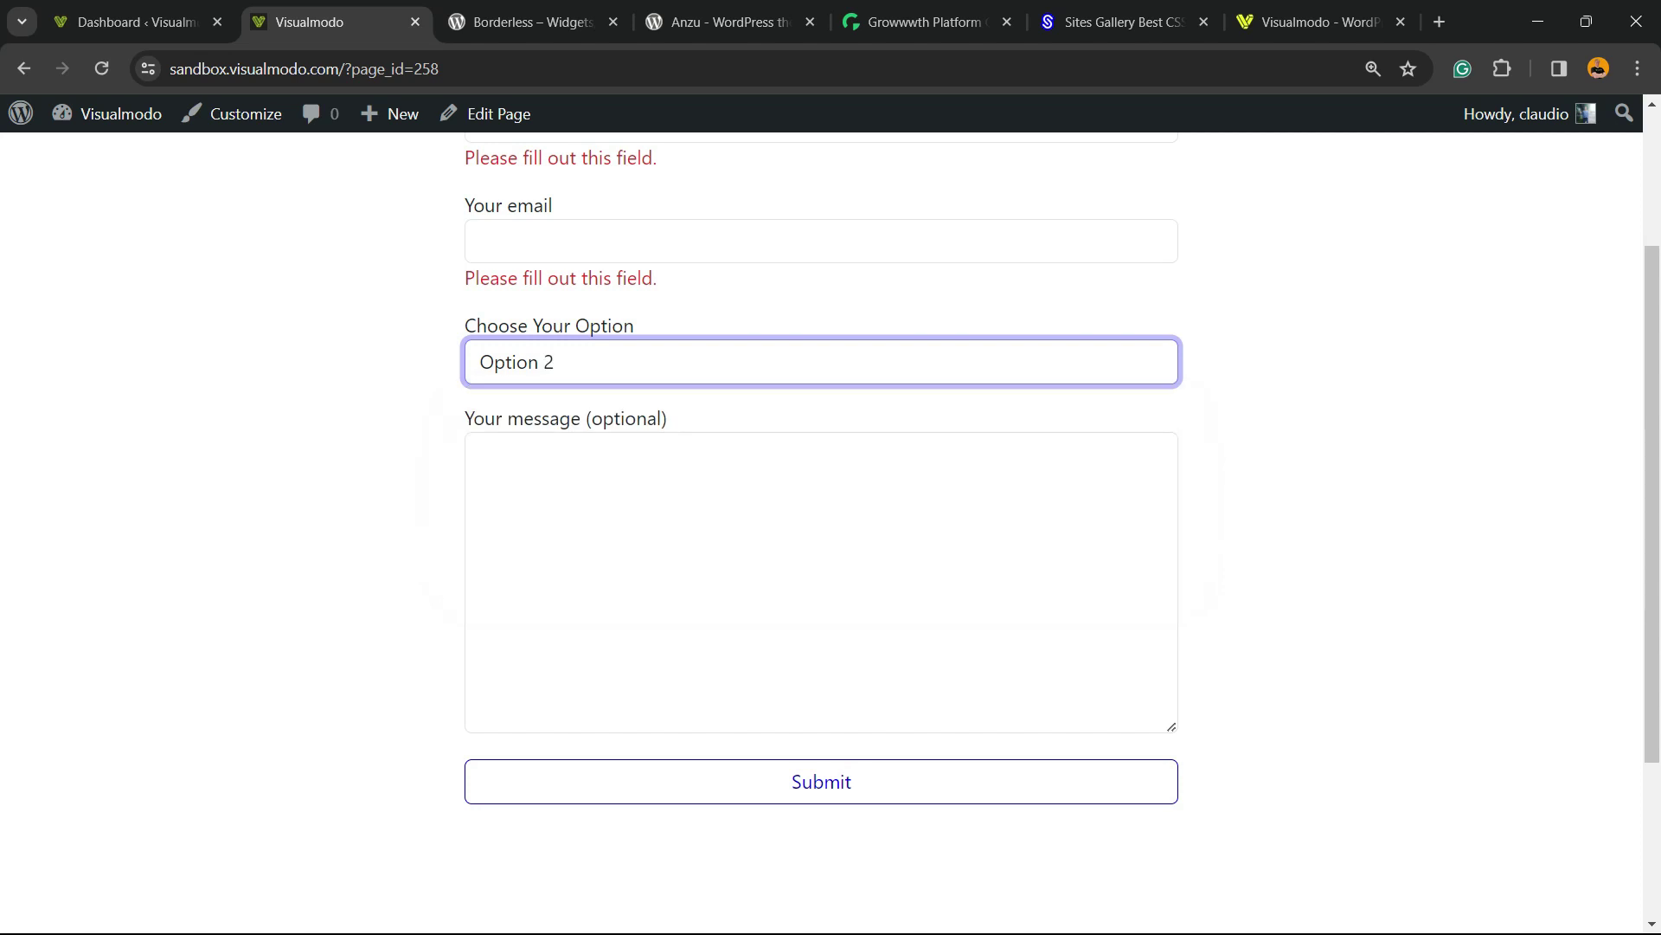
# - Cycle through several choices in the Choose Your Option field and return it to Option 1
pyautogui.press('space')
pyautogui.press('Return')
pyautogui.press('Up')
pyautogui.press('space')
pyautogui.press('Down')
pyautogui.press('Down')
pyautogui.press('Down')
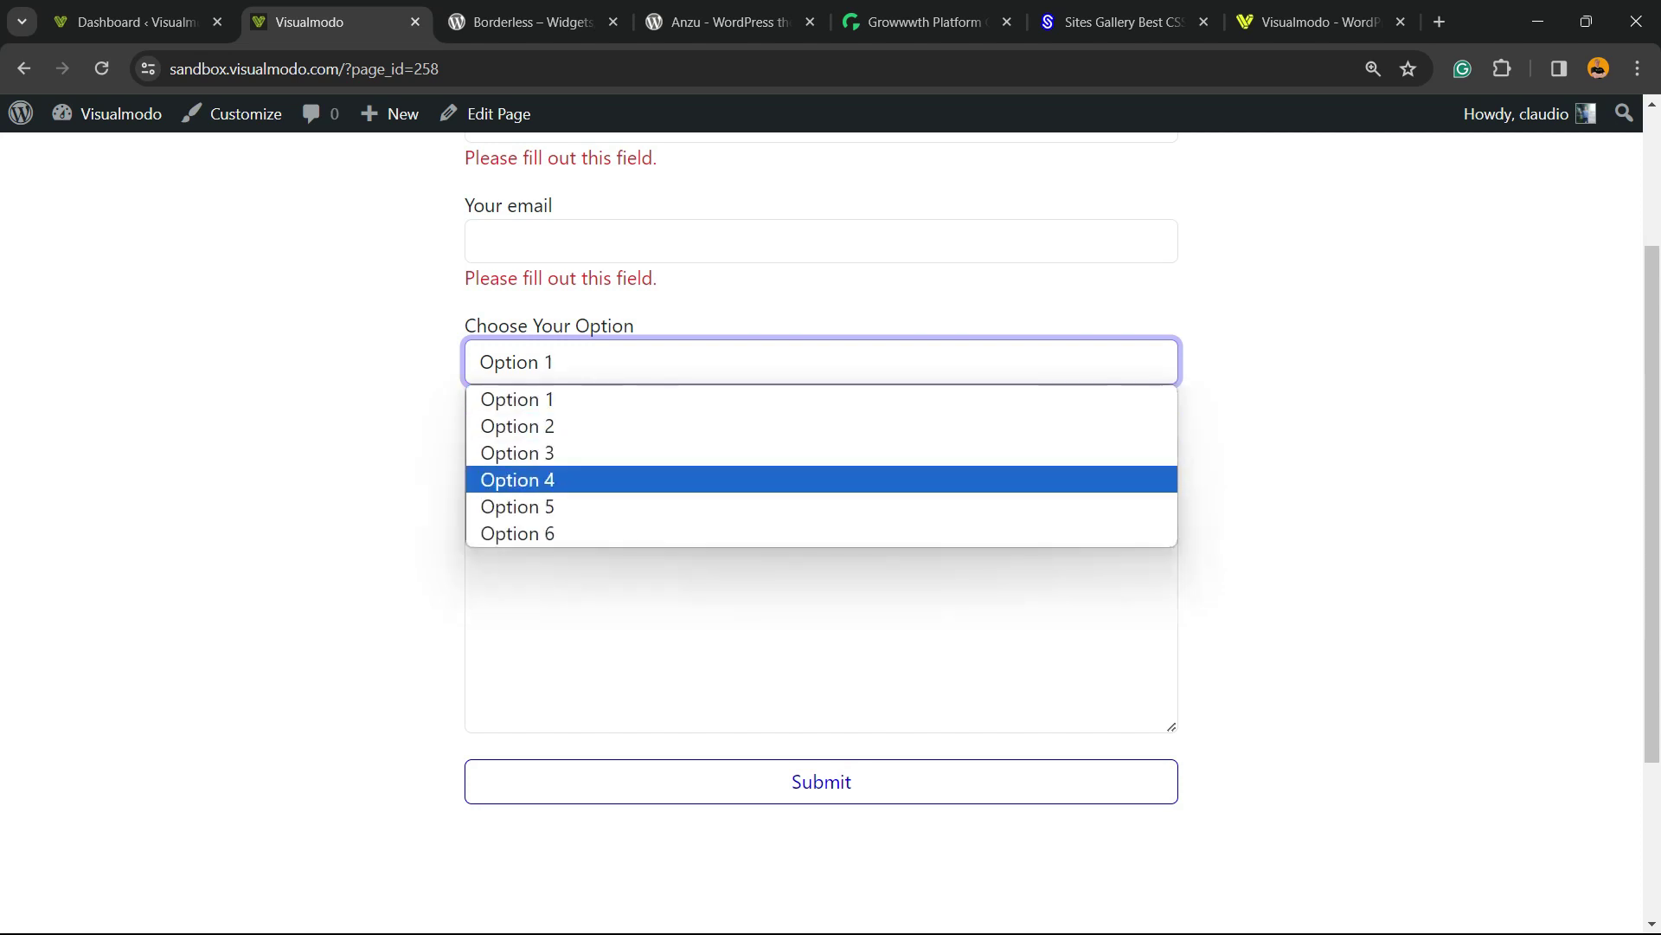
pyautogui.press('Return')
pyautogui.press('space')
pyautogui.press('Down')
pyautogui.press('Return')
pyautogui.press('space')
pyautogui.press('Up')
pyautogui.press('Down')
pyautogui.press('Down')
pyautogui.press('Return')
pyautogui.press('space')
pyautogui.press('Home')
pyautogui.press('Return')
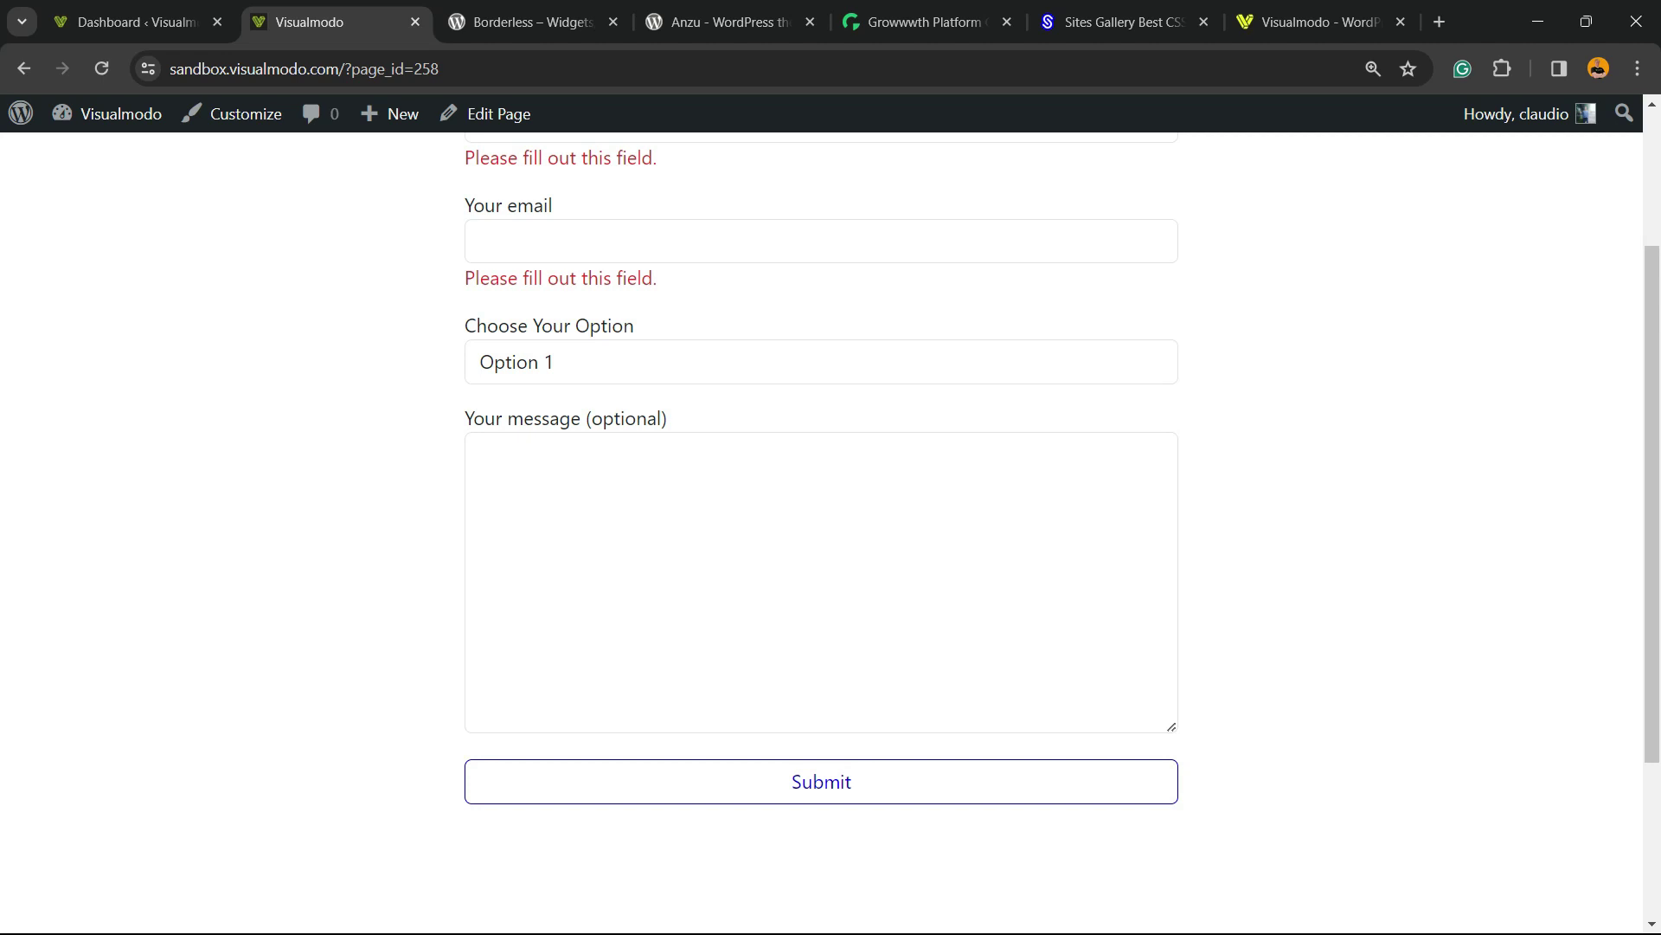
# - Examine the Choose Your Option list and the rest of the sample form without selecting another choice
pyautogui.click(821, 361)
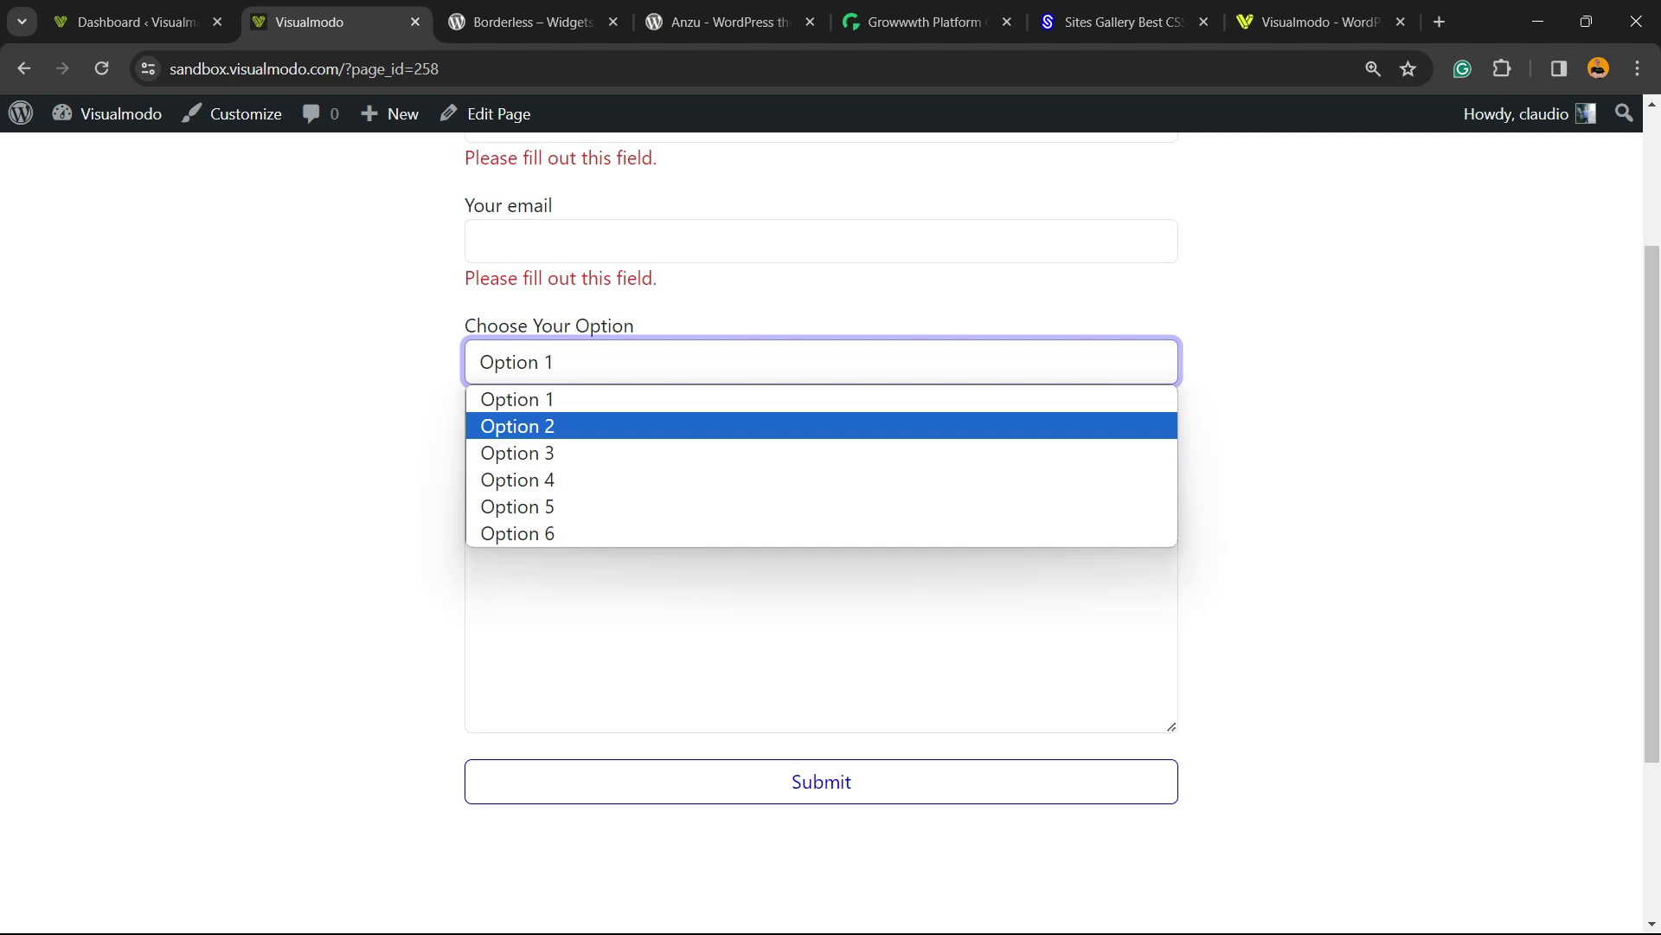
pyautogui.press('Down')
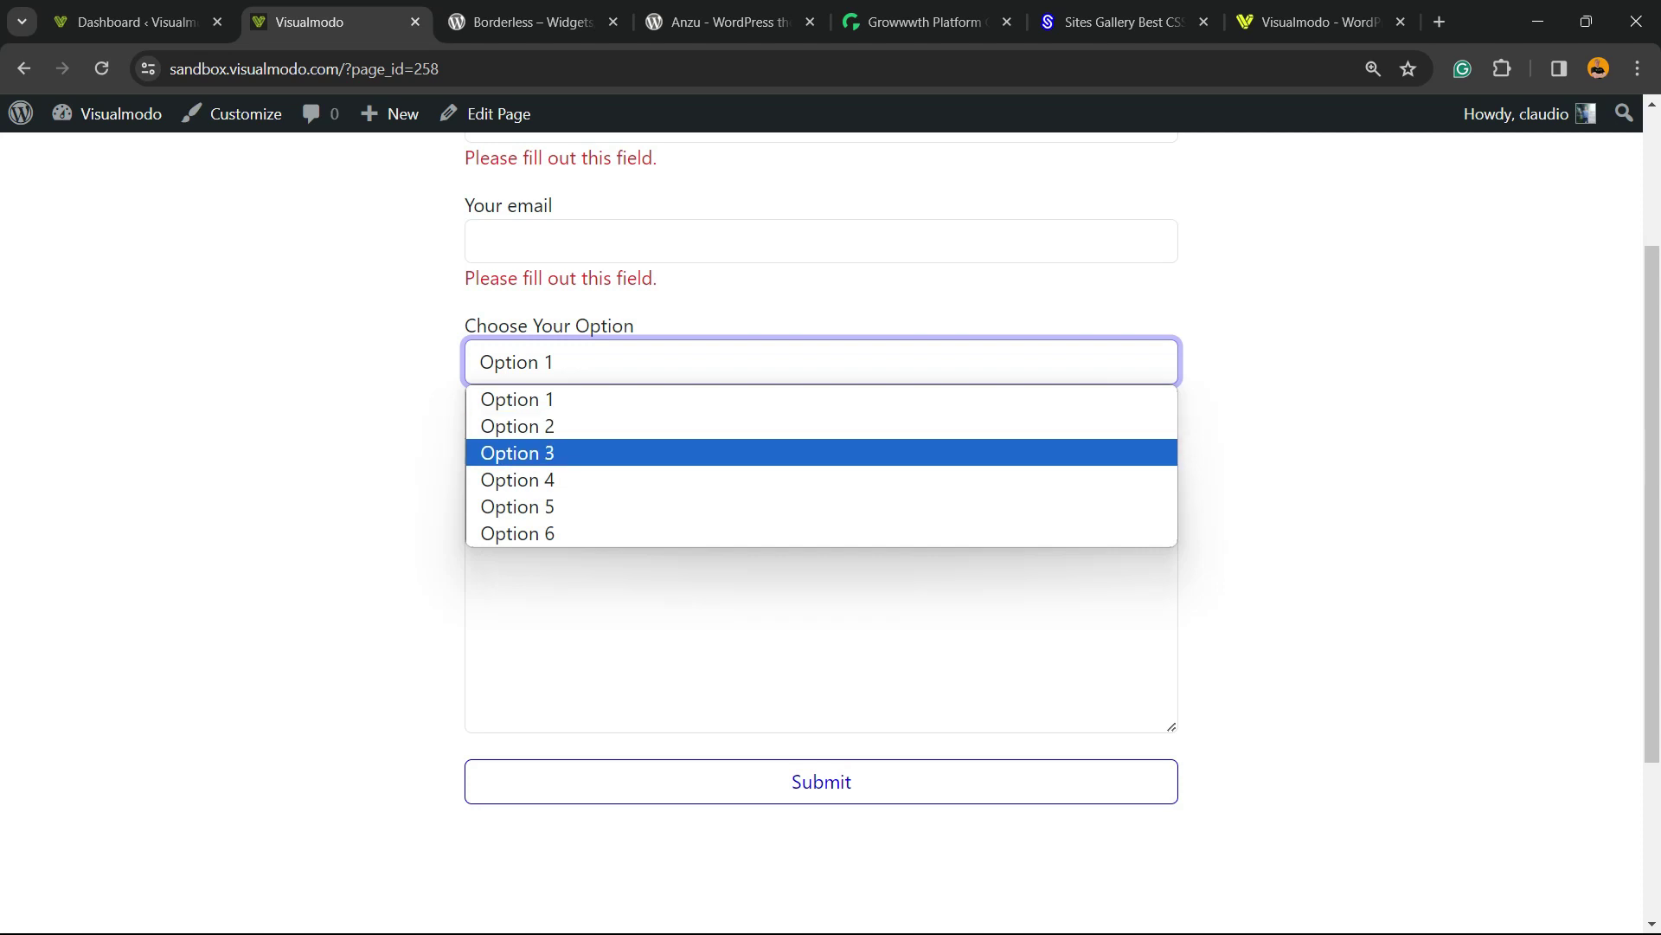
pyautogui.press('Escape')
pyautogui.scroll(2, 821, 532)
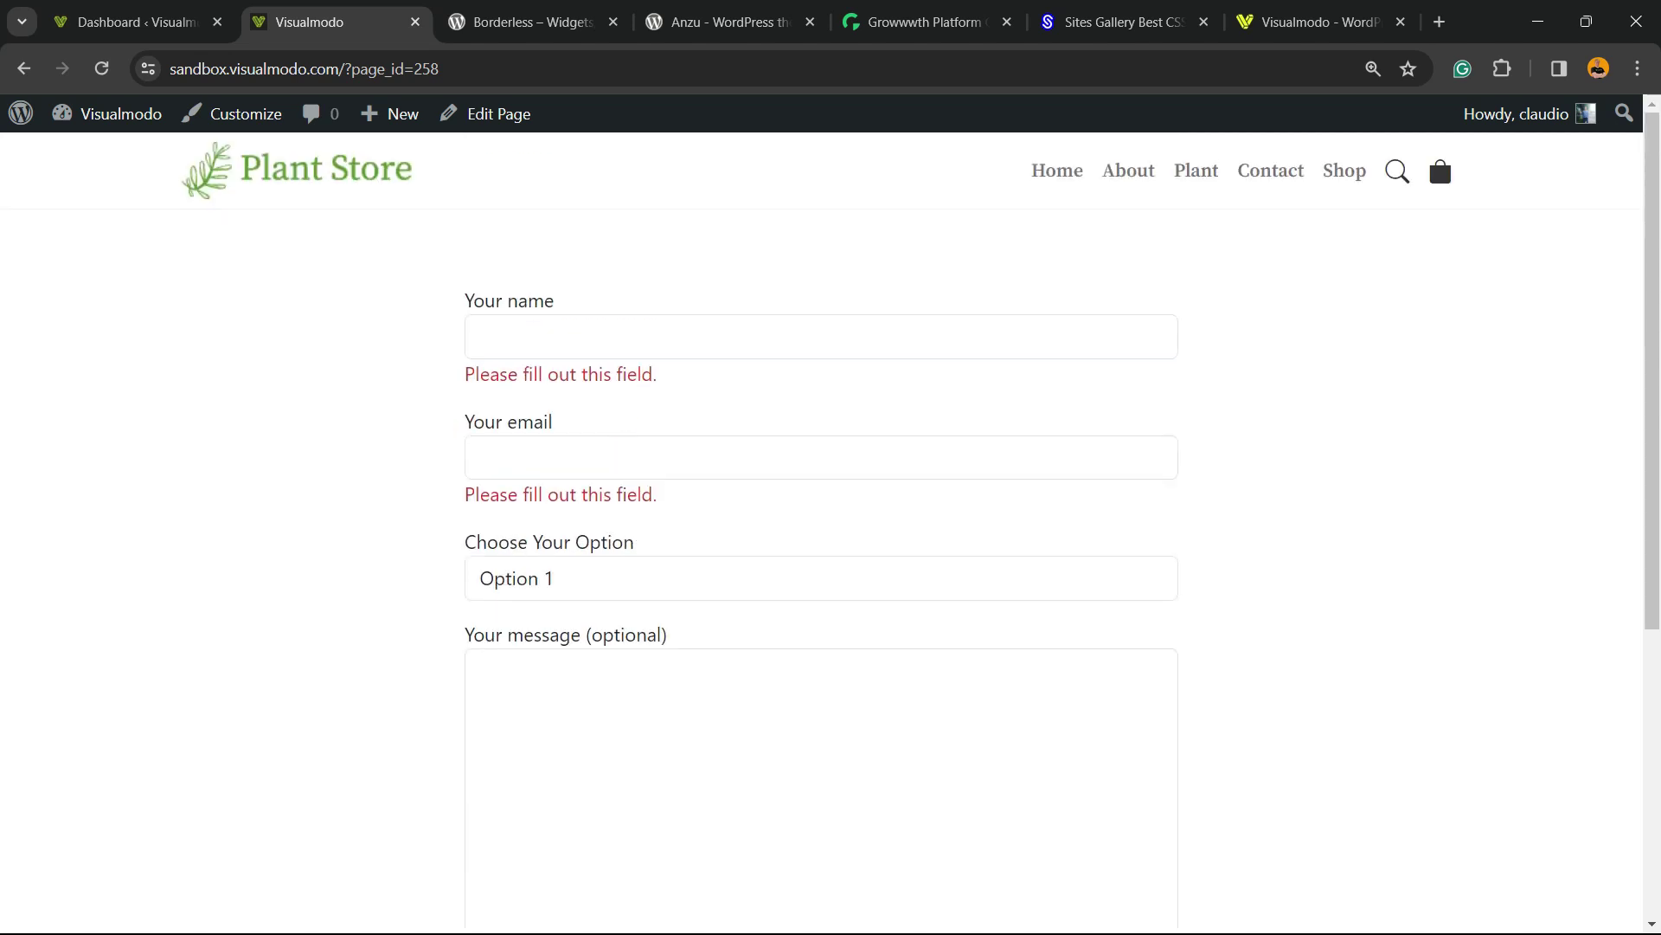
pyautogui.scroll(-2, 821, 532)
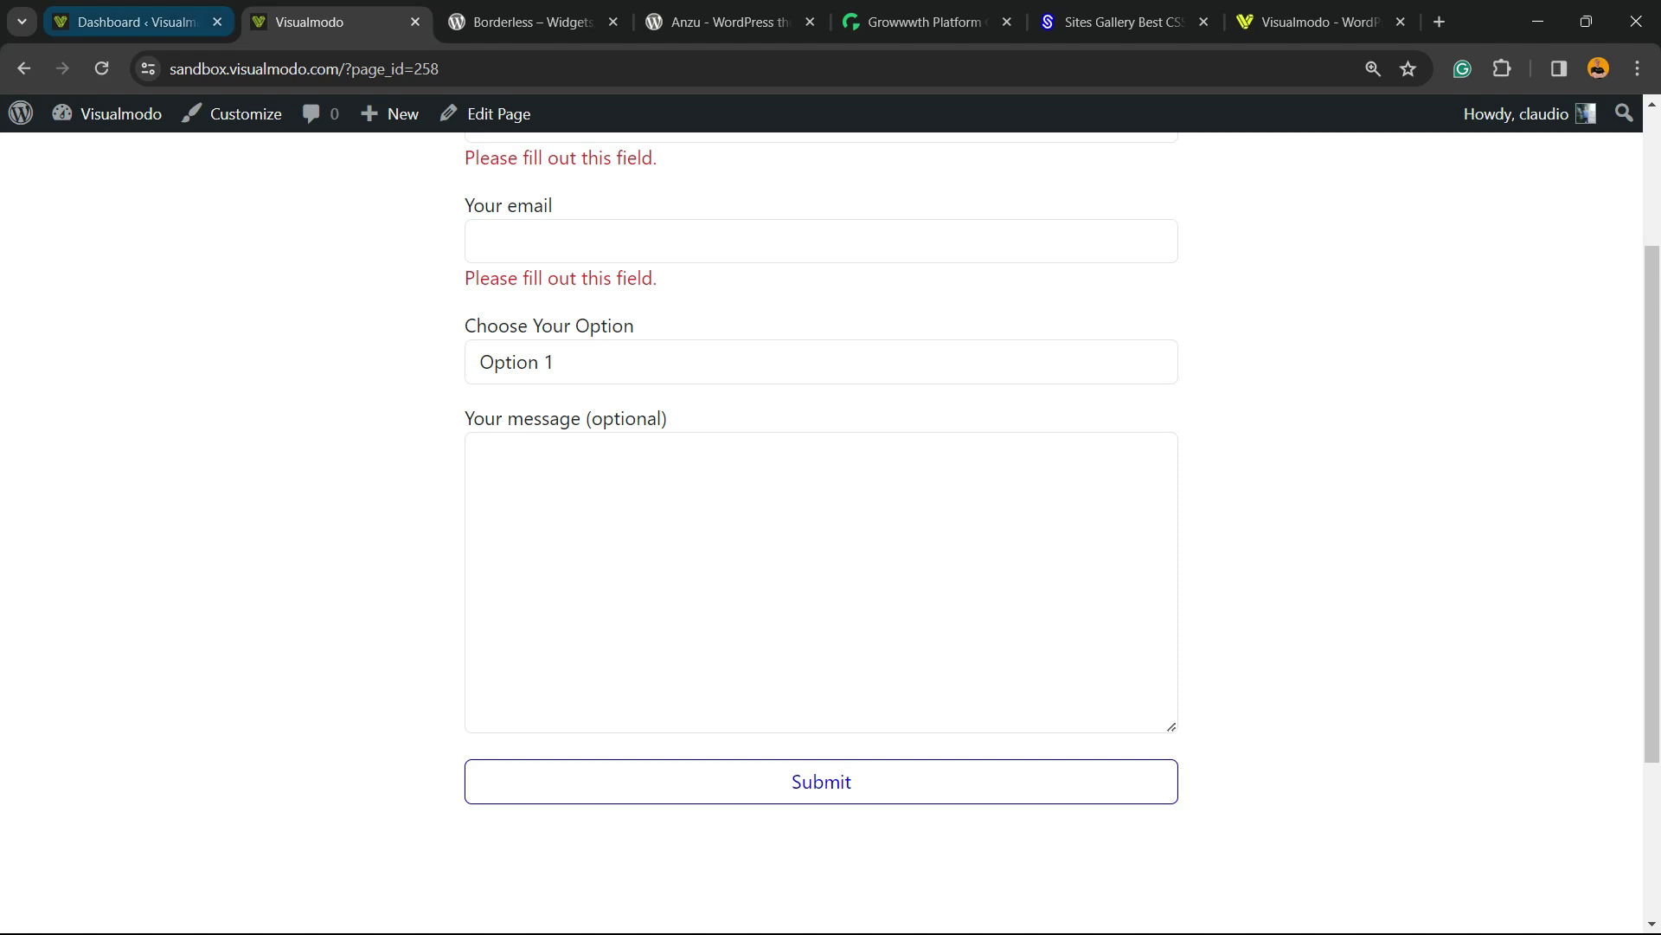
# - Switch to the site's WordPress dashboard and search the new plugins for "contact form"
pyautogui.click(137, 23)
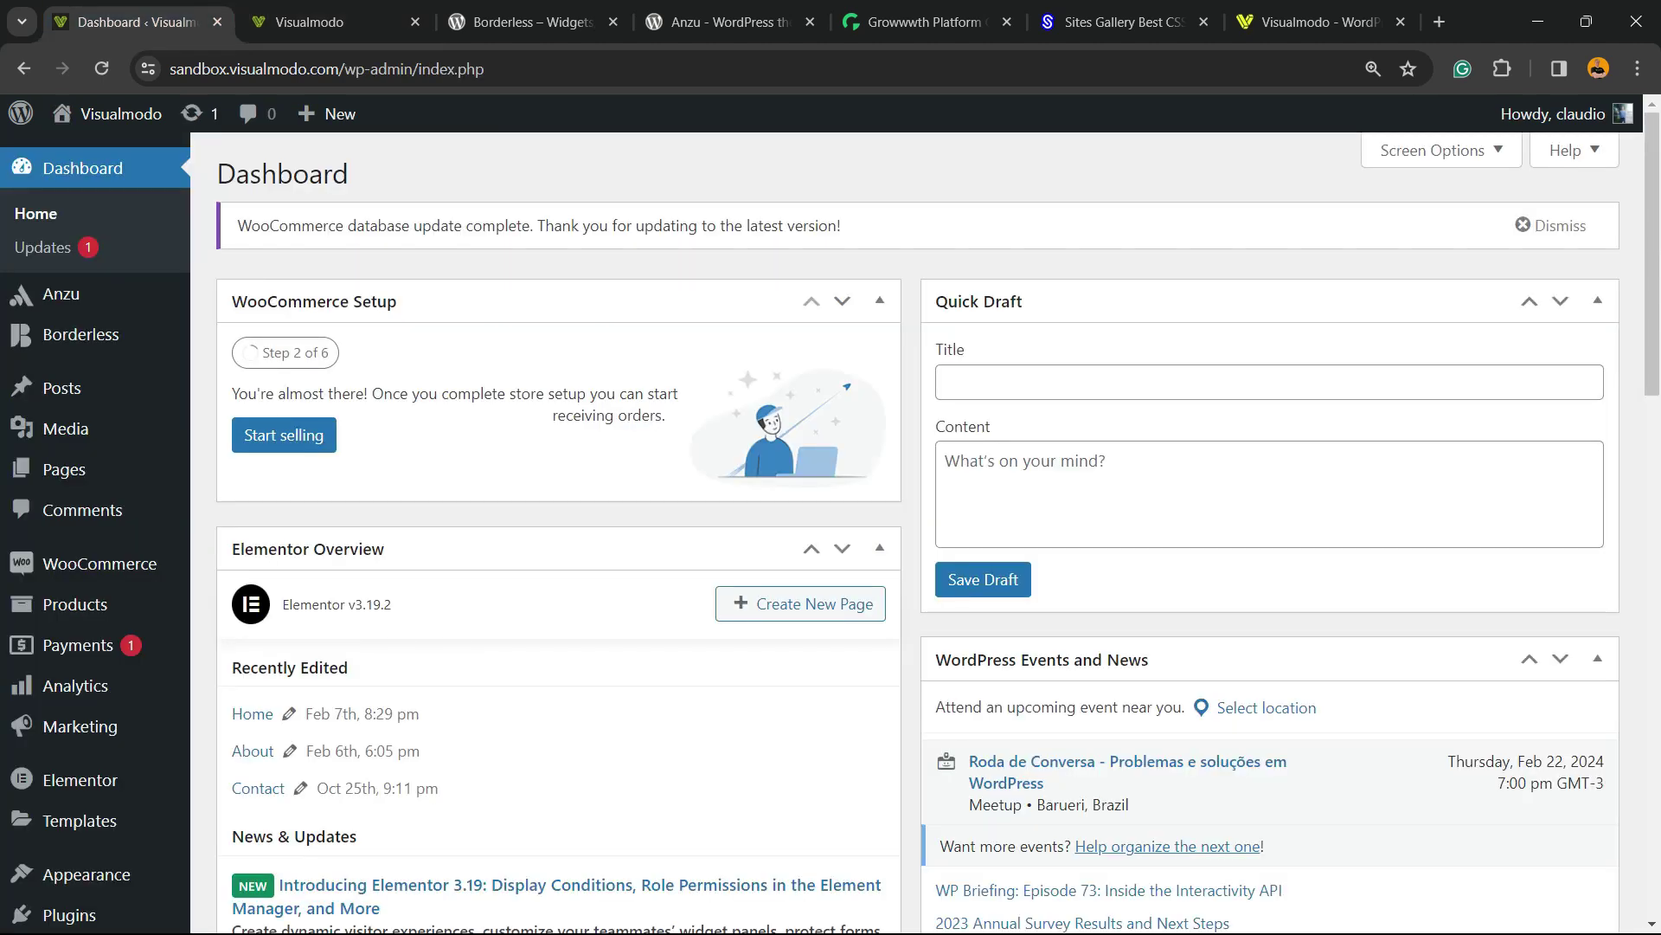
pyautogui.scroll(-2, 26, 642)
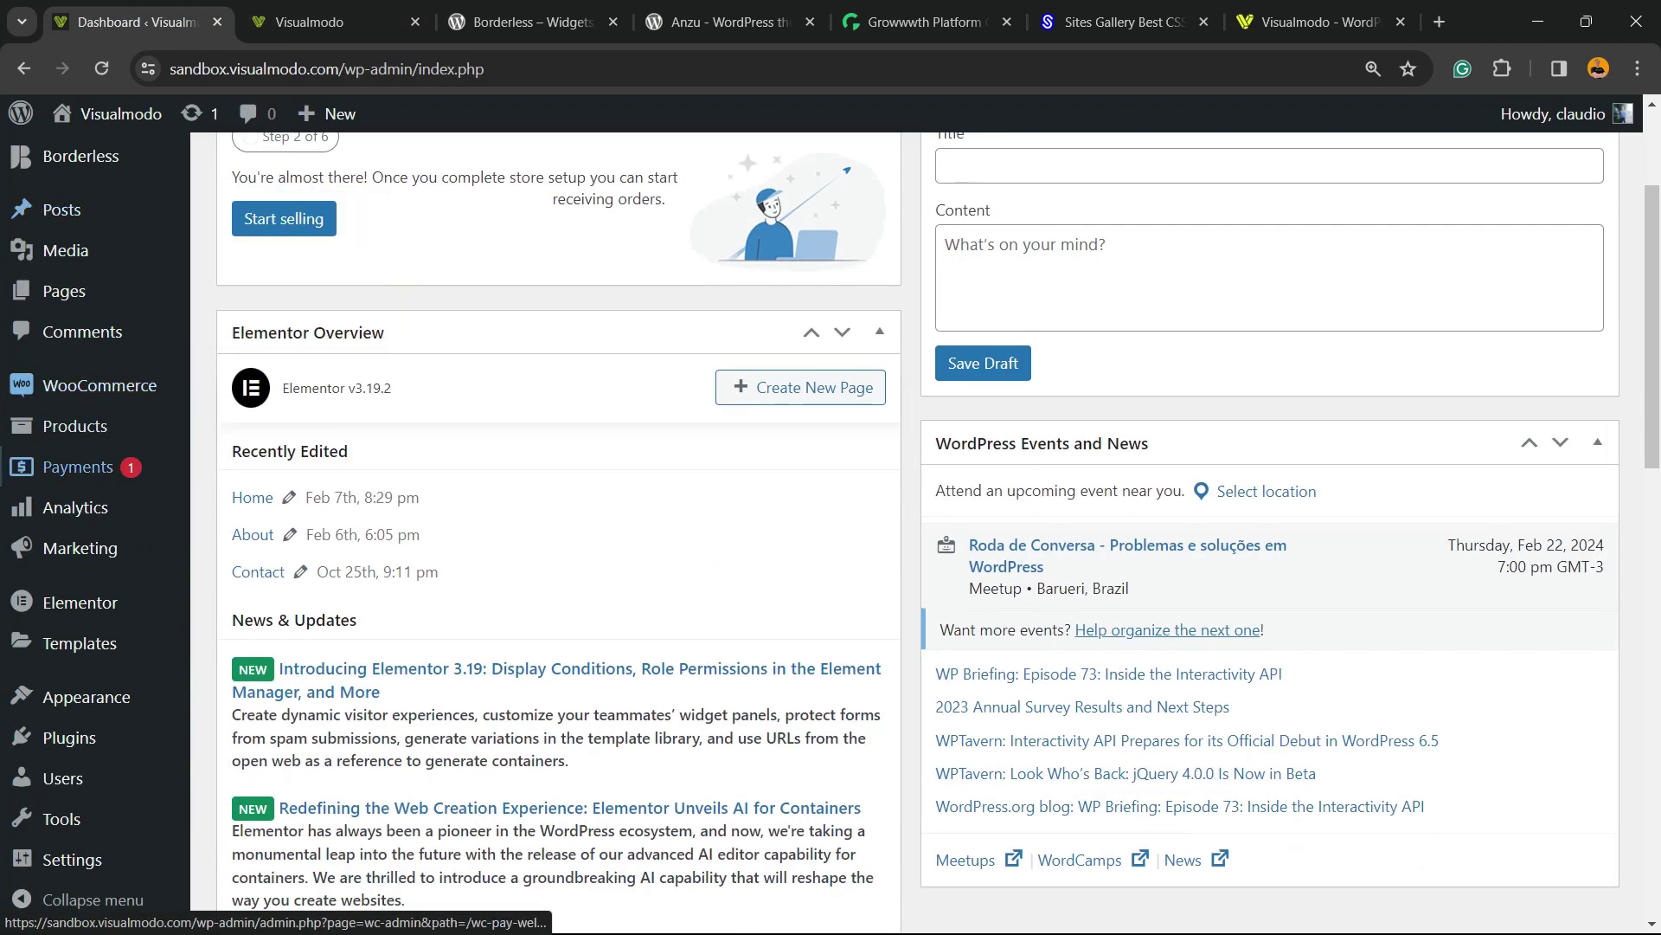
pyautogui.moveTo(69, 737)
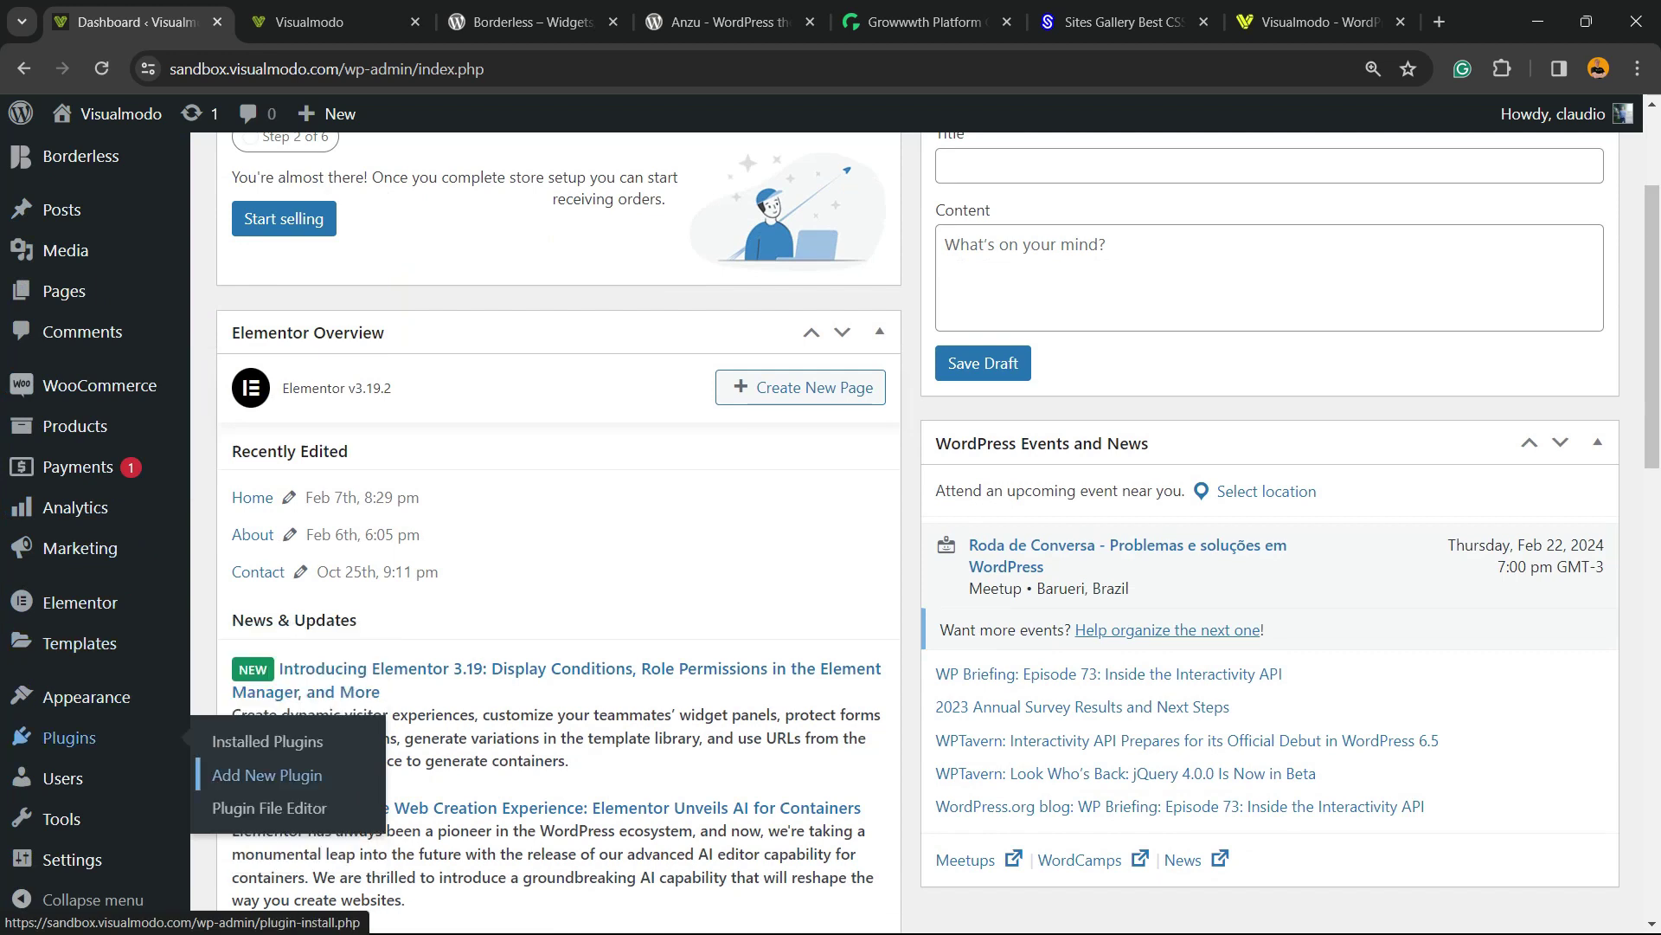
pyautogui.click(267, 775)
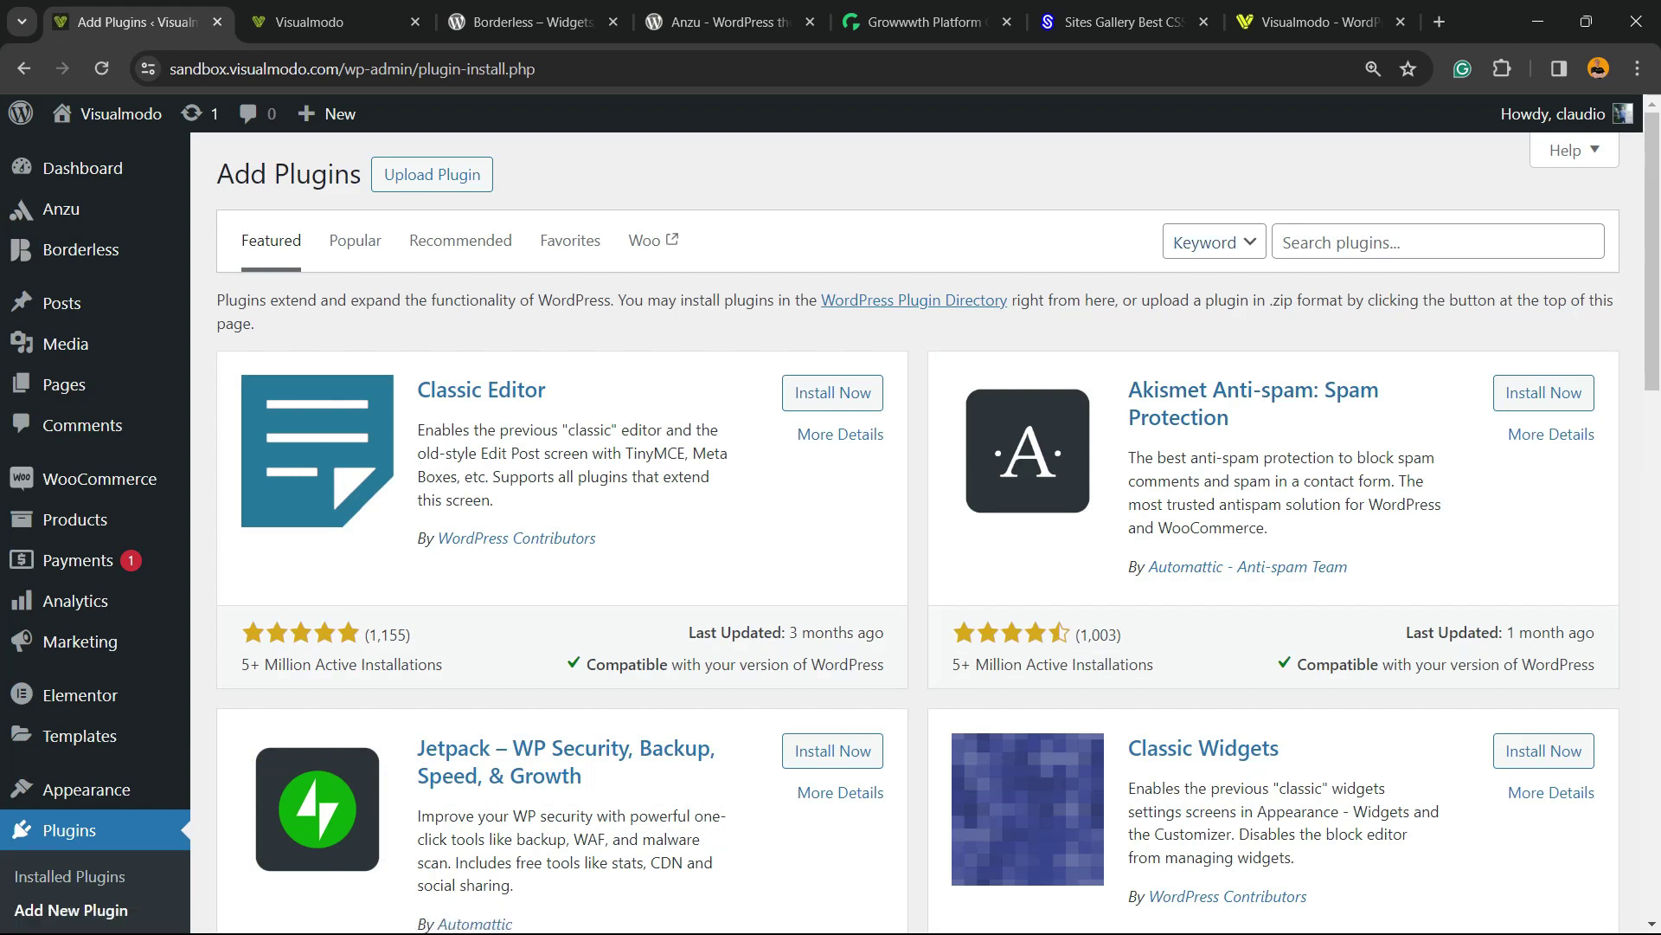
pyautogui.click(1423, 242)
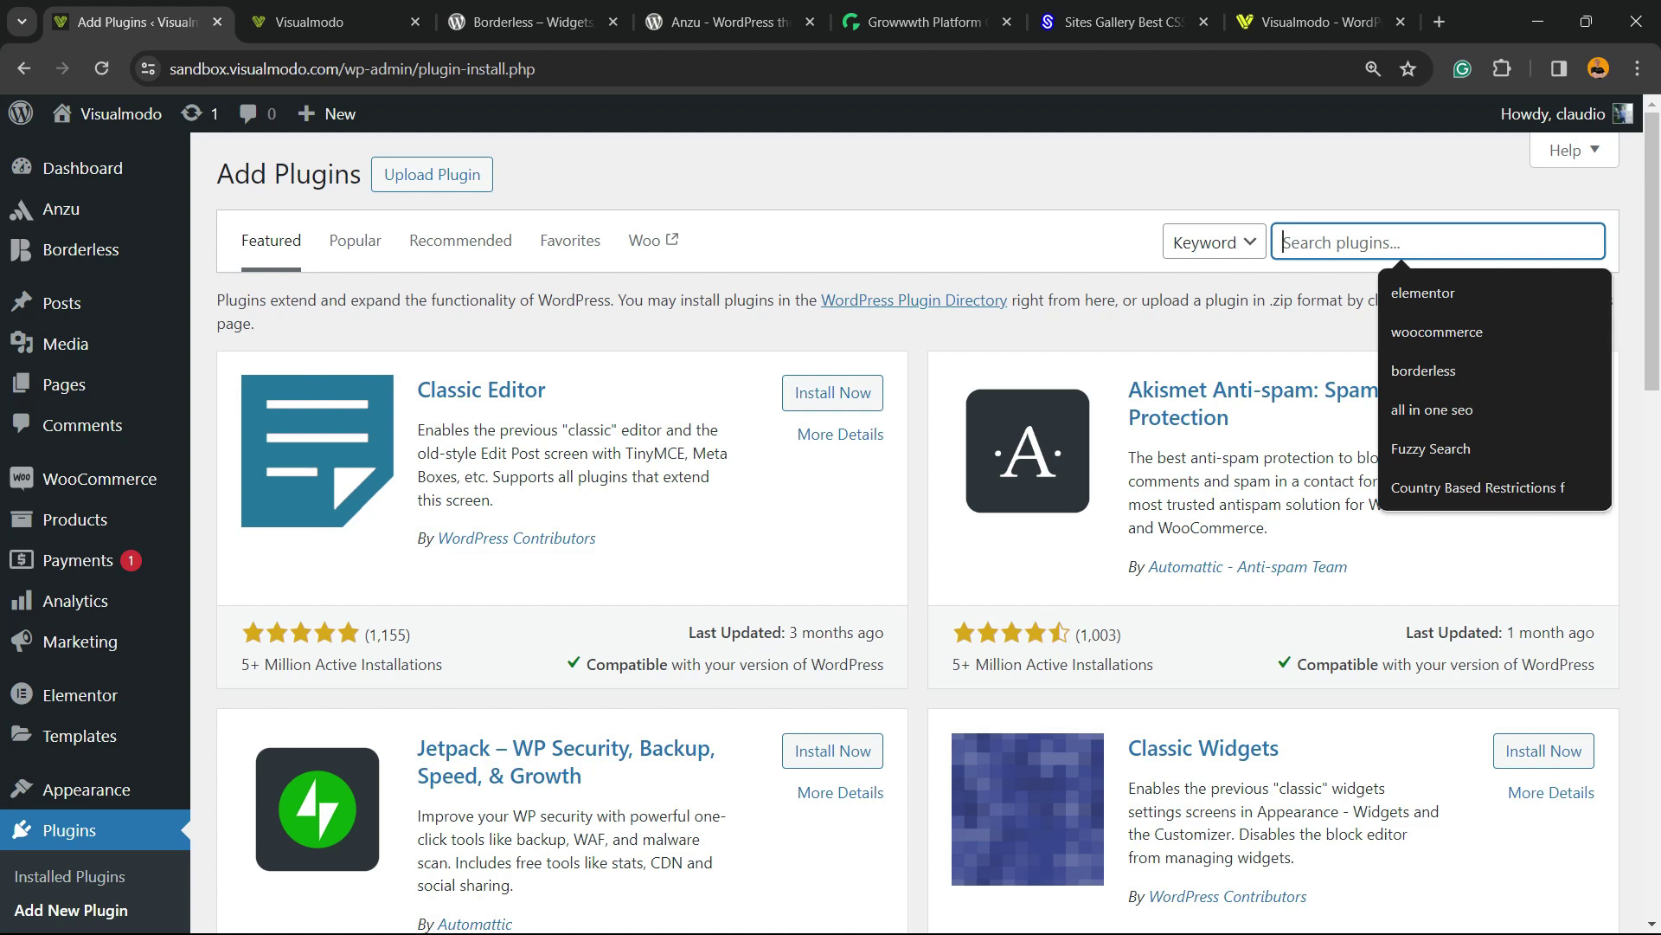
pyautogui.write('contcont')
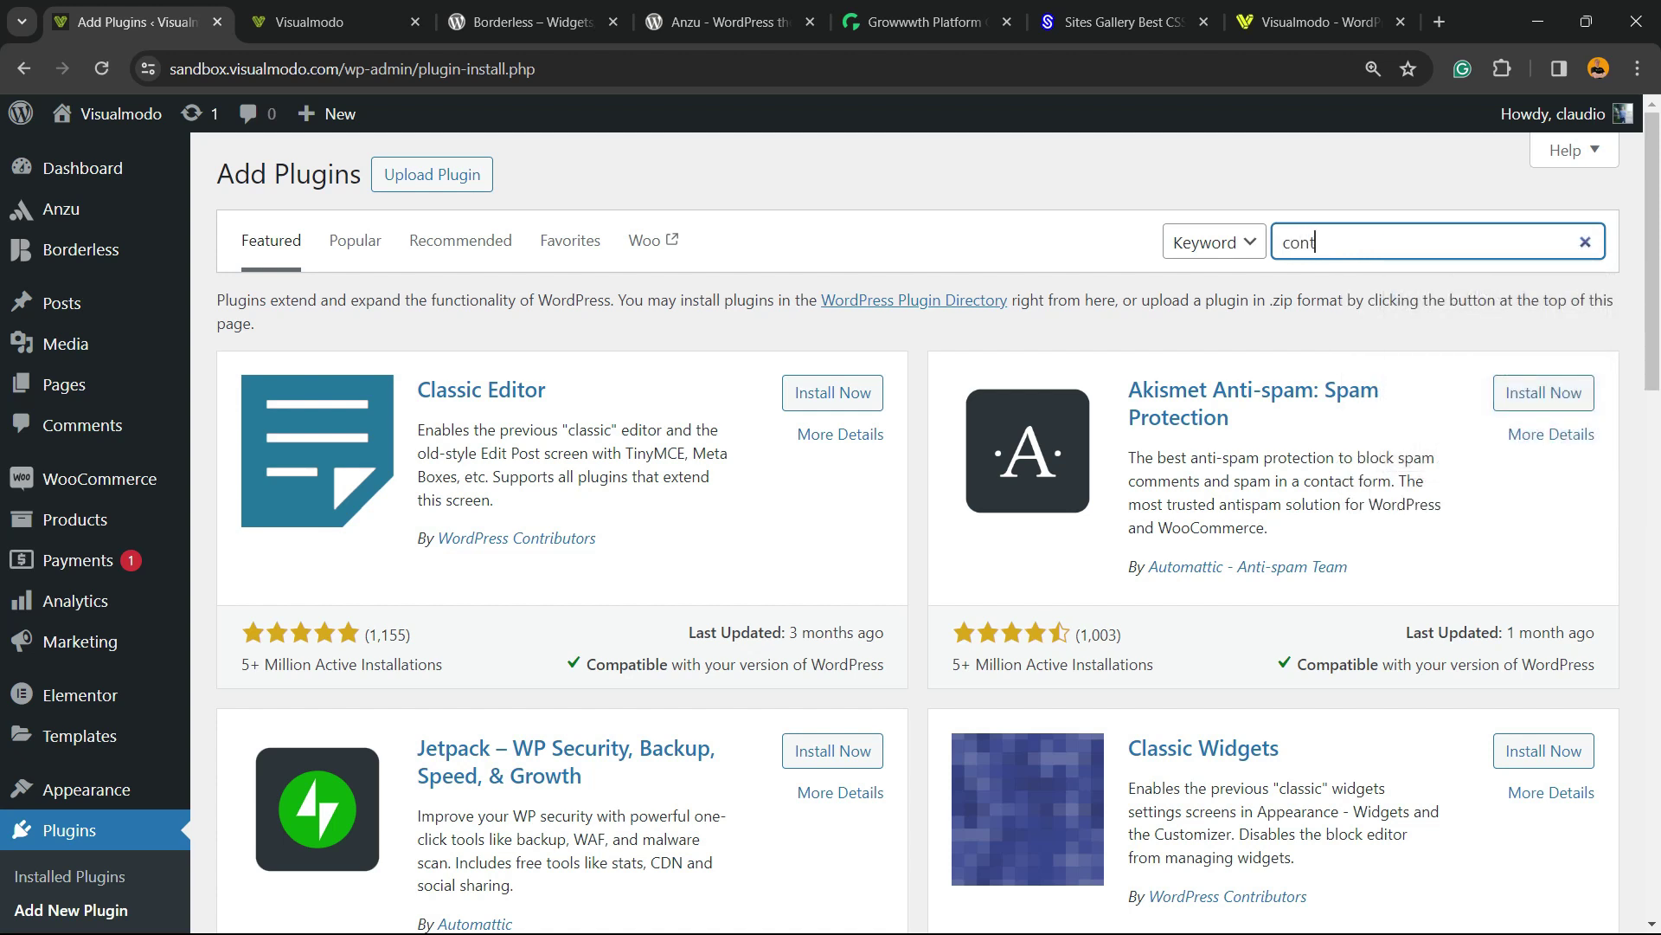
pyautogui.write('act form')
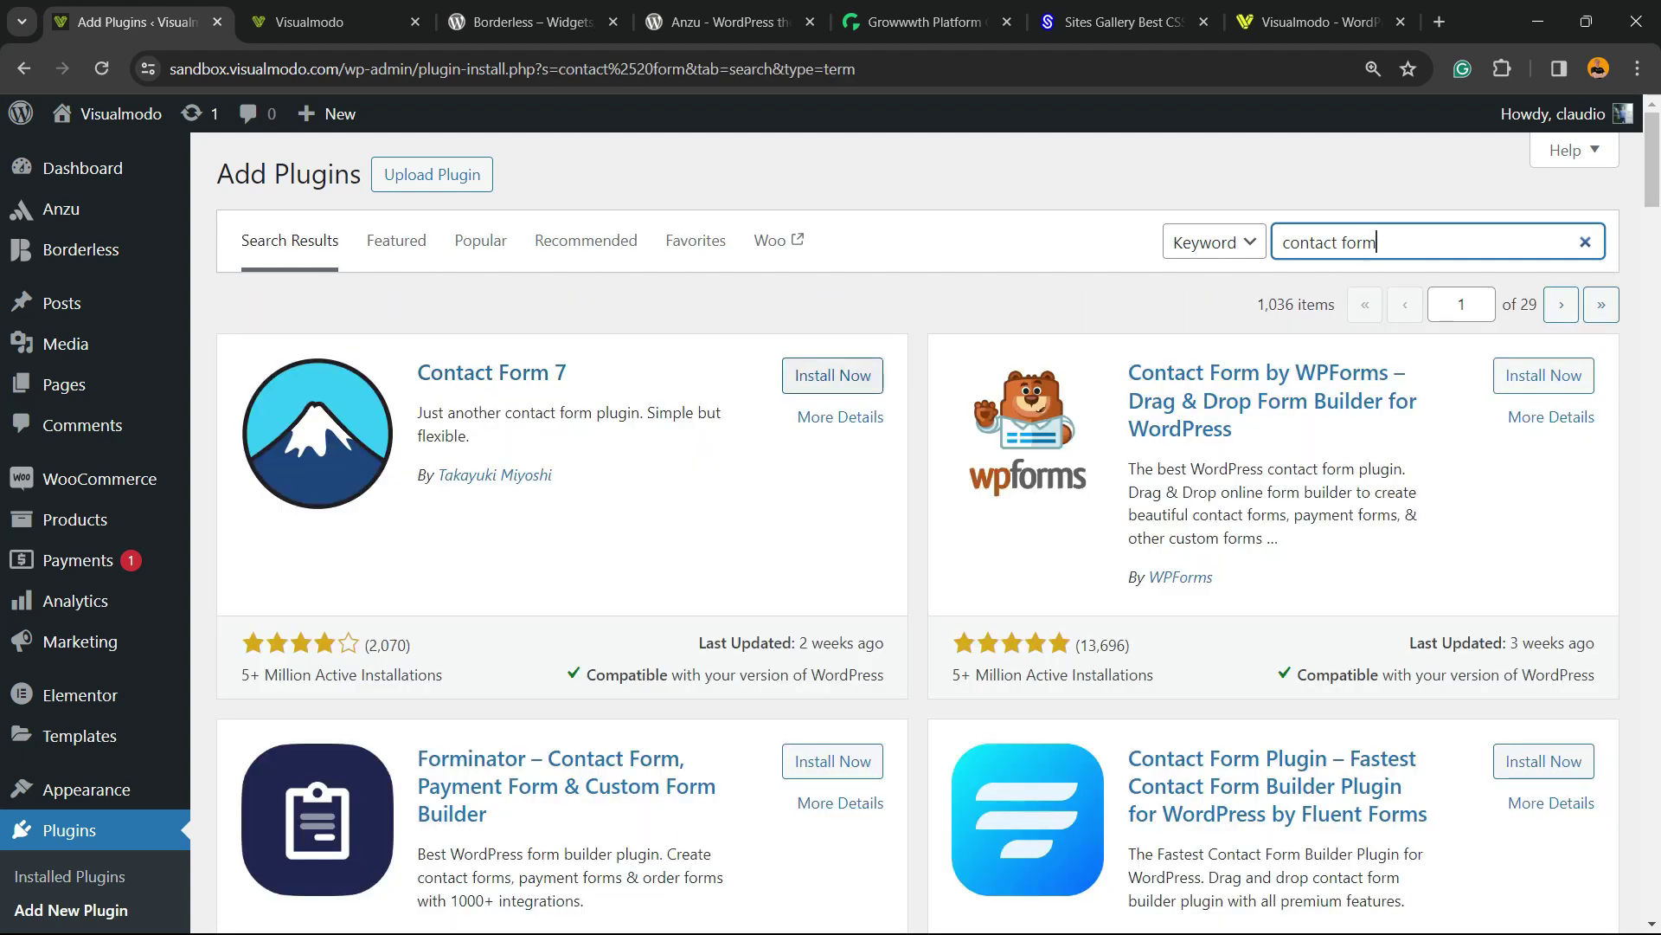
# - Install and activate the Contact Form 7 plugin
pyautogui.click(820, 374)
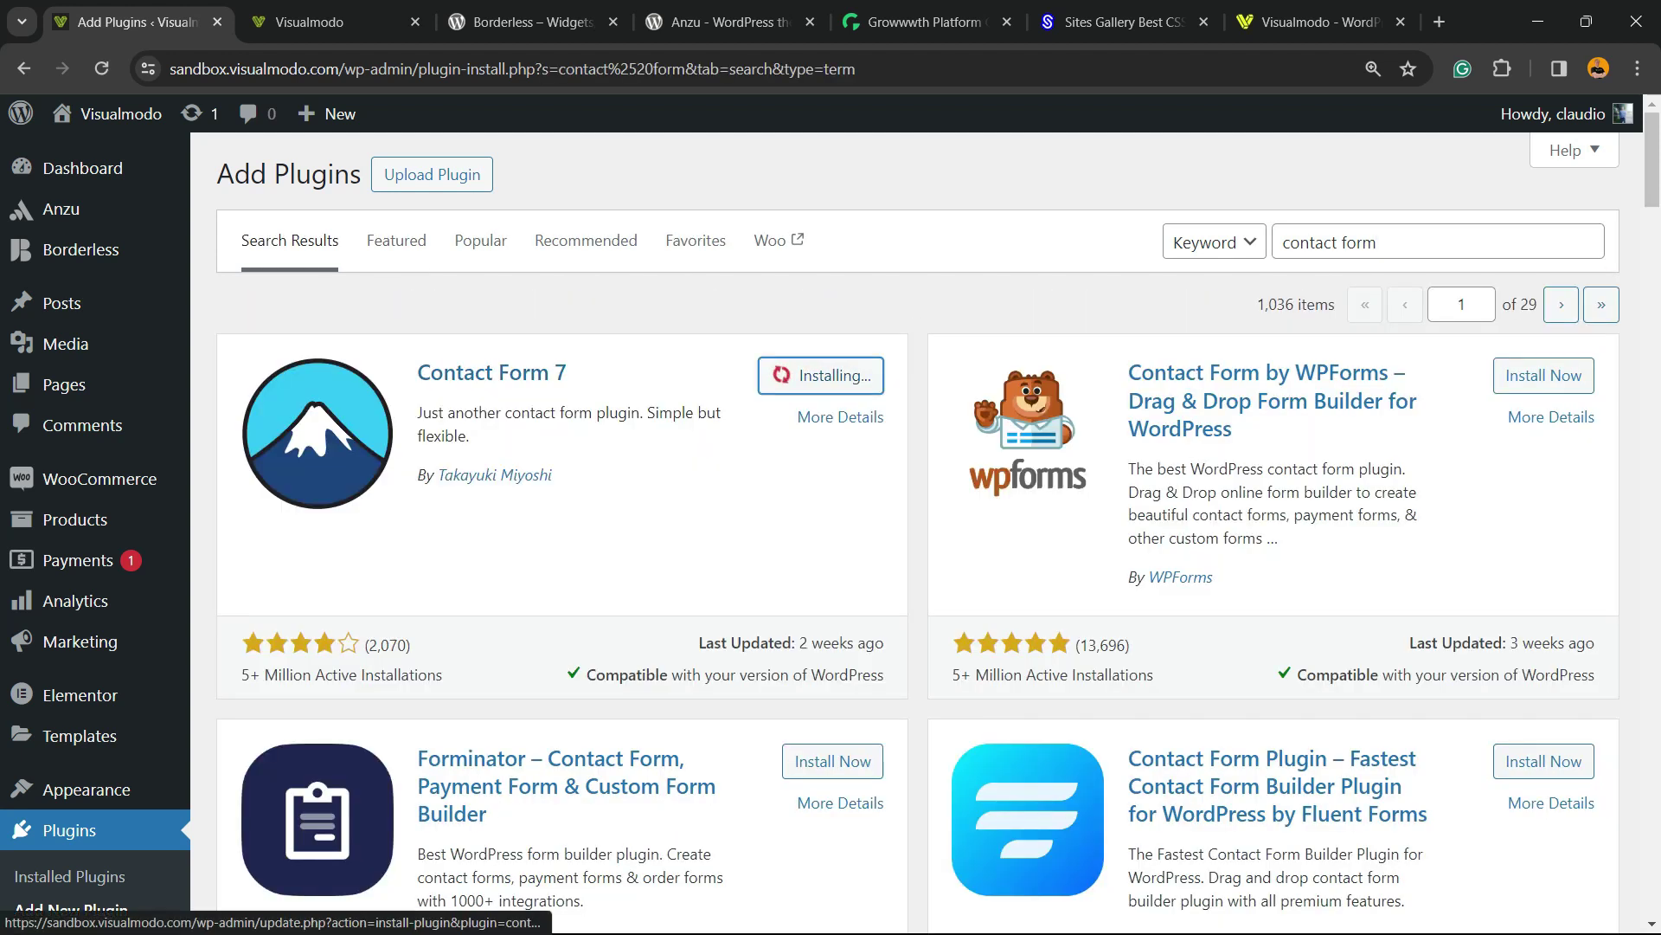
pyautogui.moveTo(418, 372); pyautogui.dragTo(567, 372)
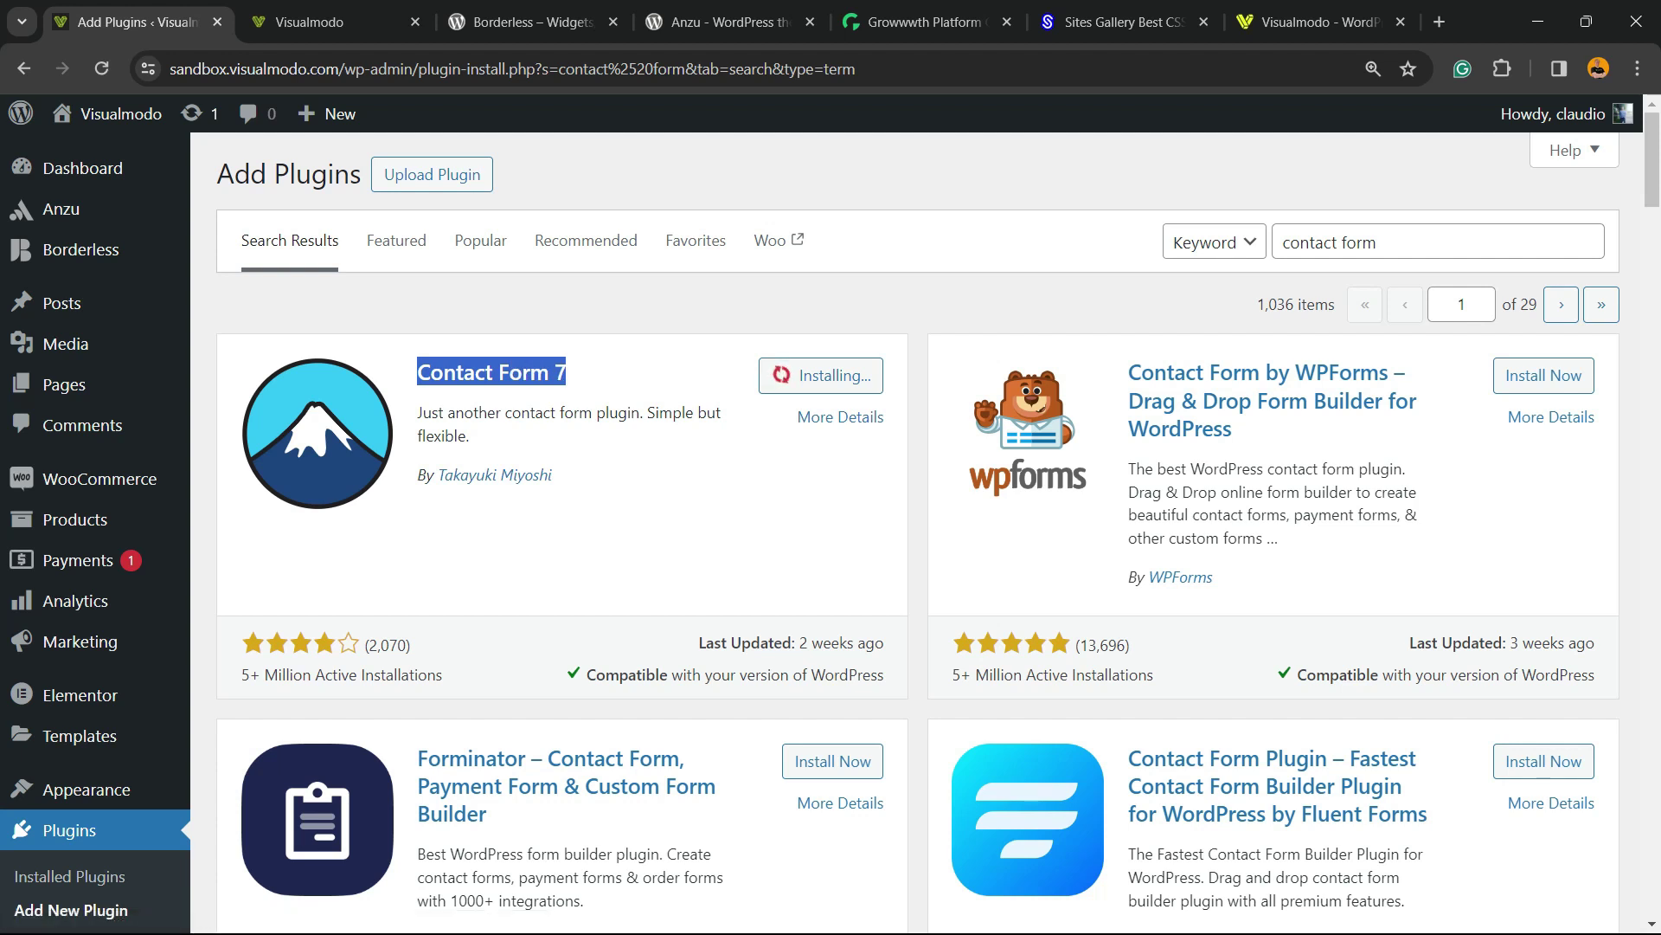
pyautogui.moveTo(552, 475); pyautogui.dragTo(438, 474)
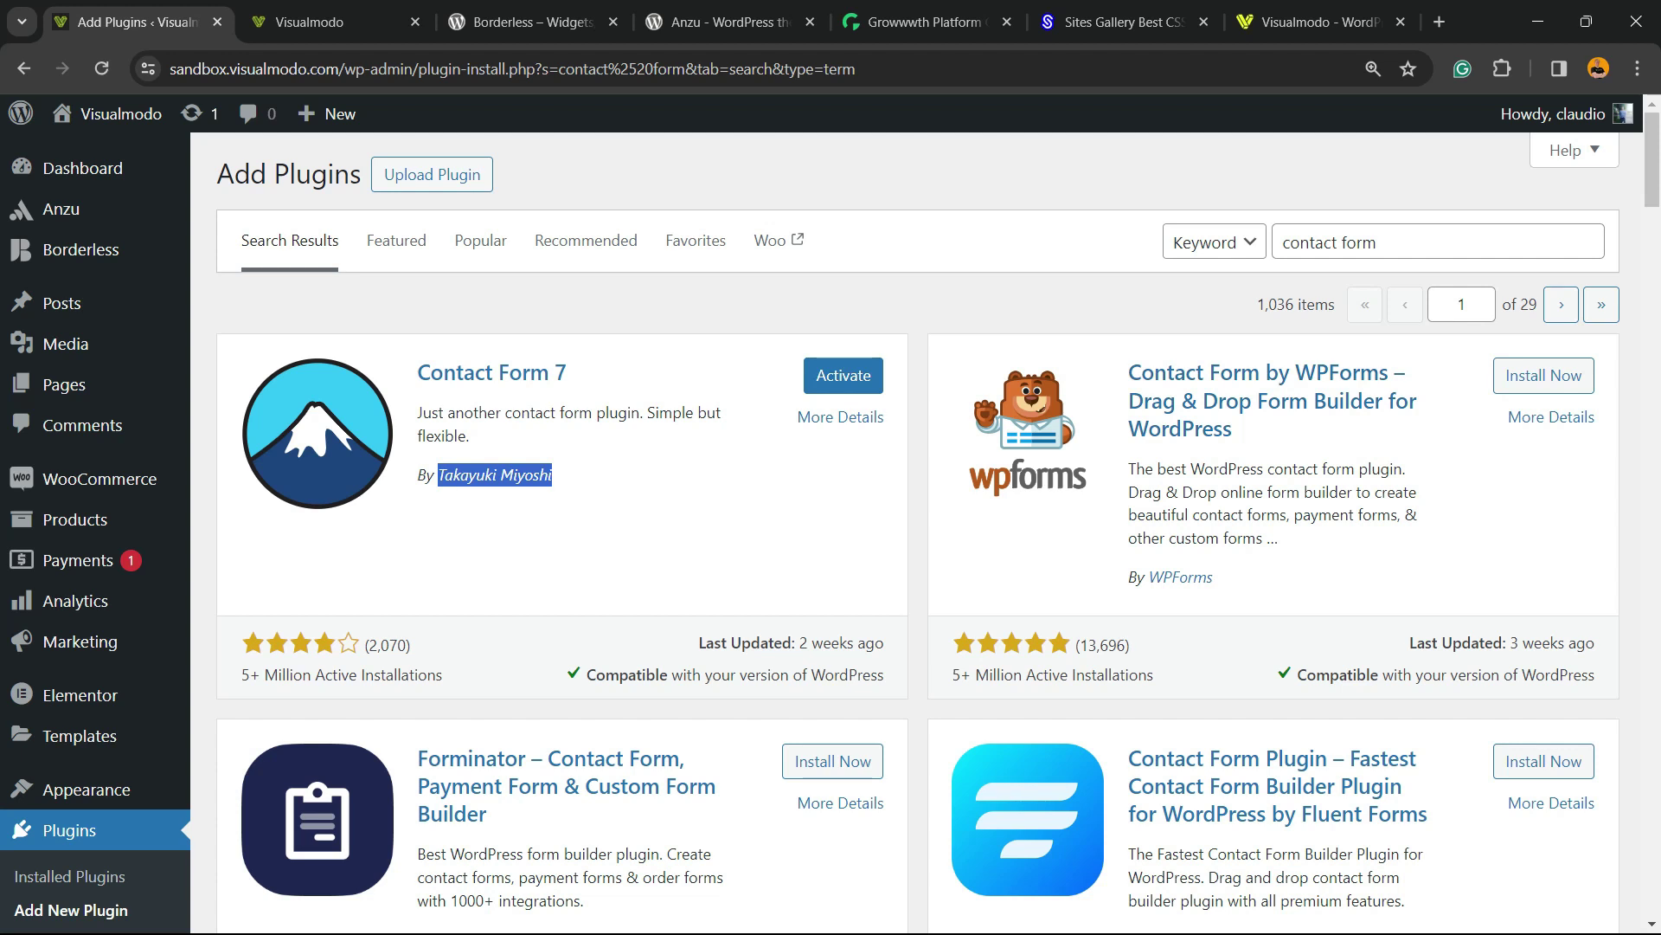
pyautogui.click(816, 381)
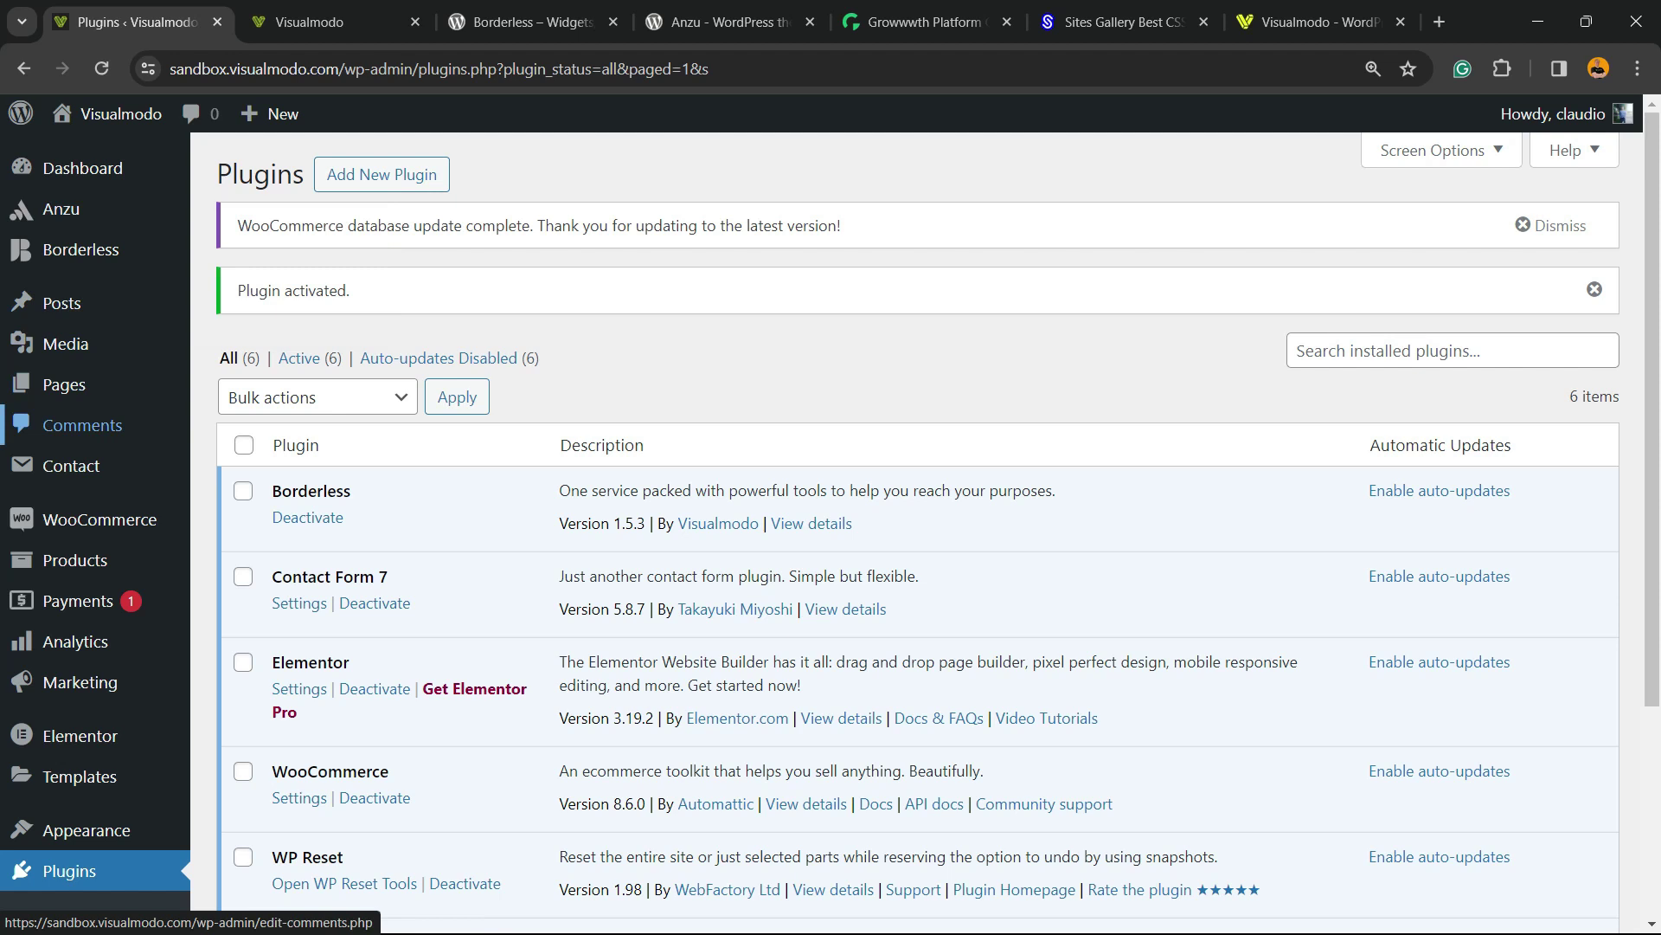
# - Open Contact form 1 from the contact forms list for editing and review its form template
pyautogui.click(96, 459)
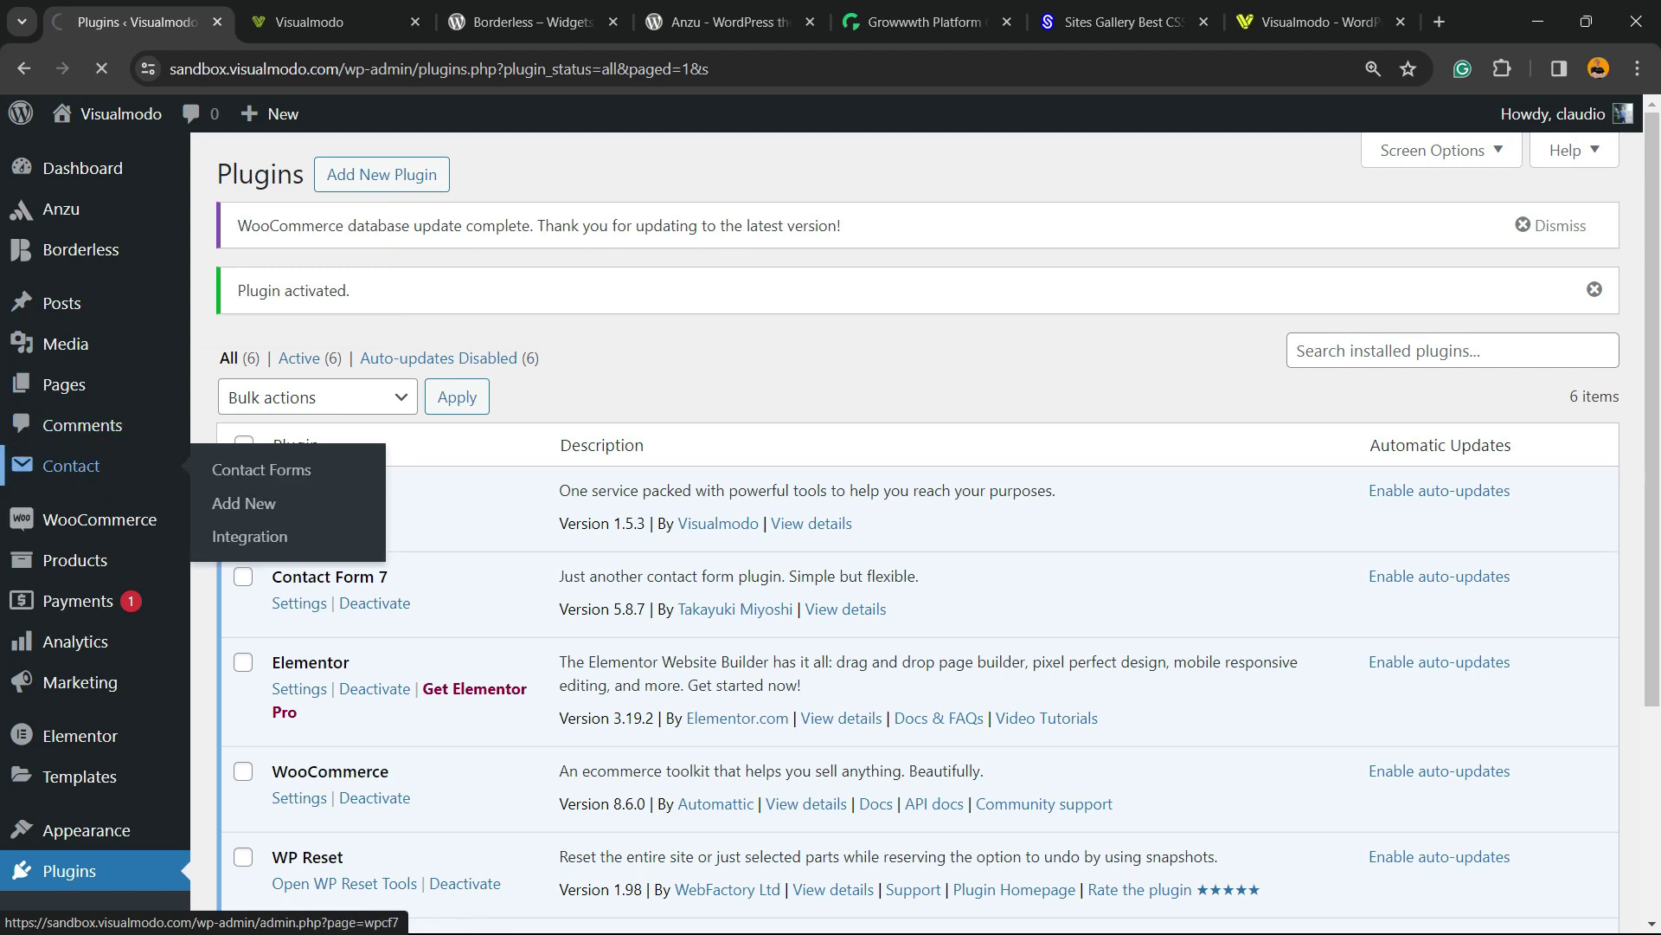
pyautogui.scroll(-3, 286, 389)
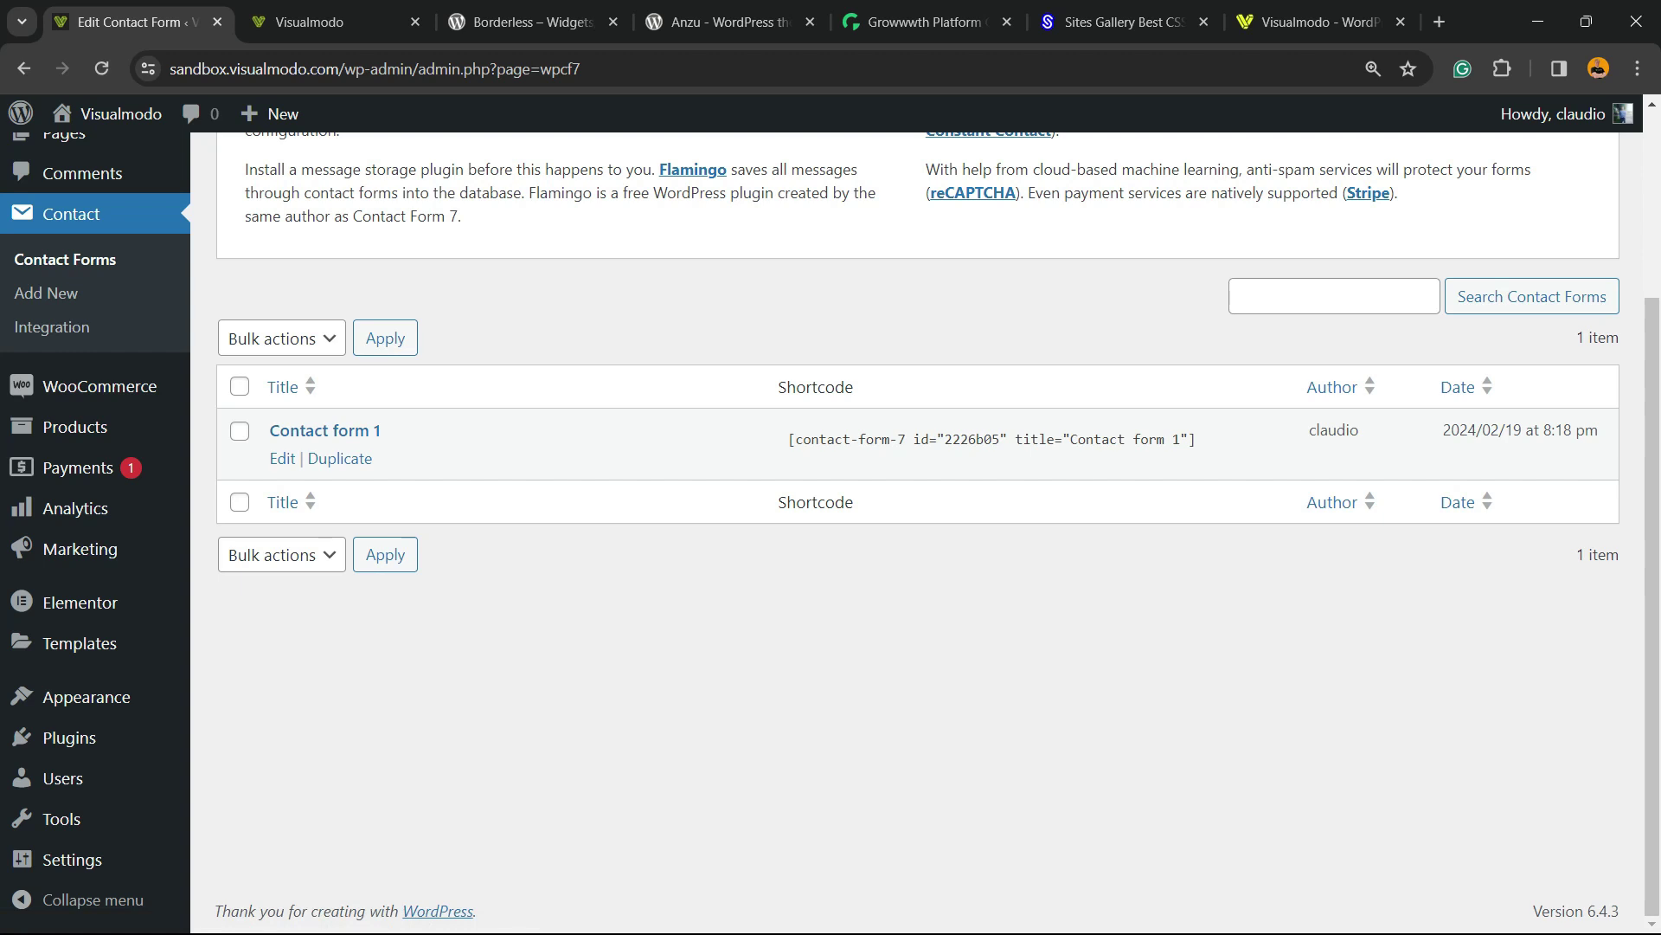
pyautogui.click(324, 430)
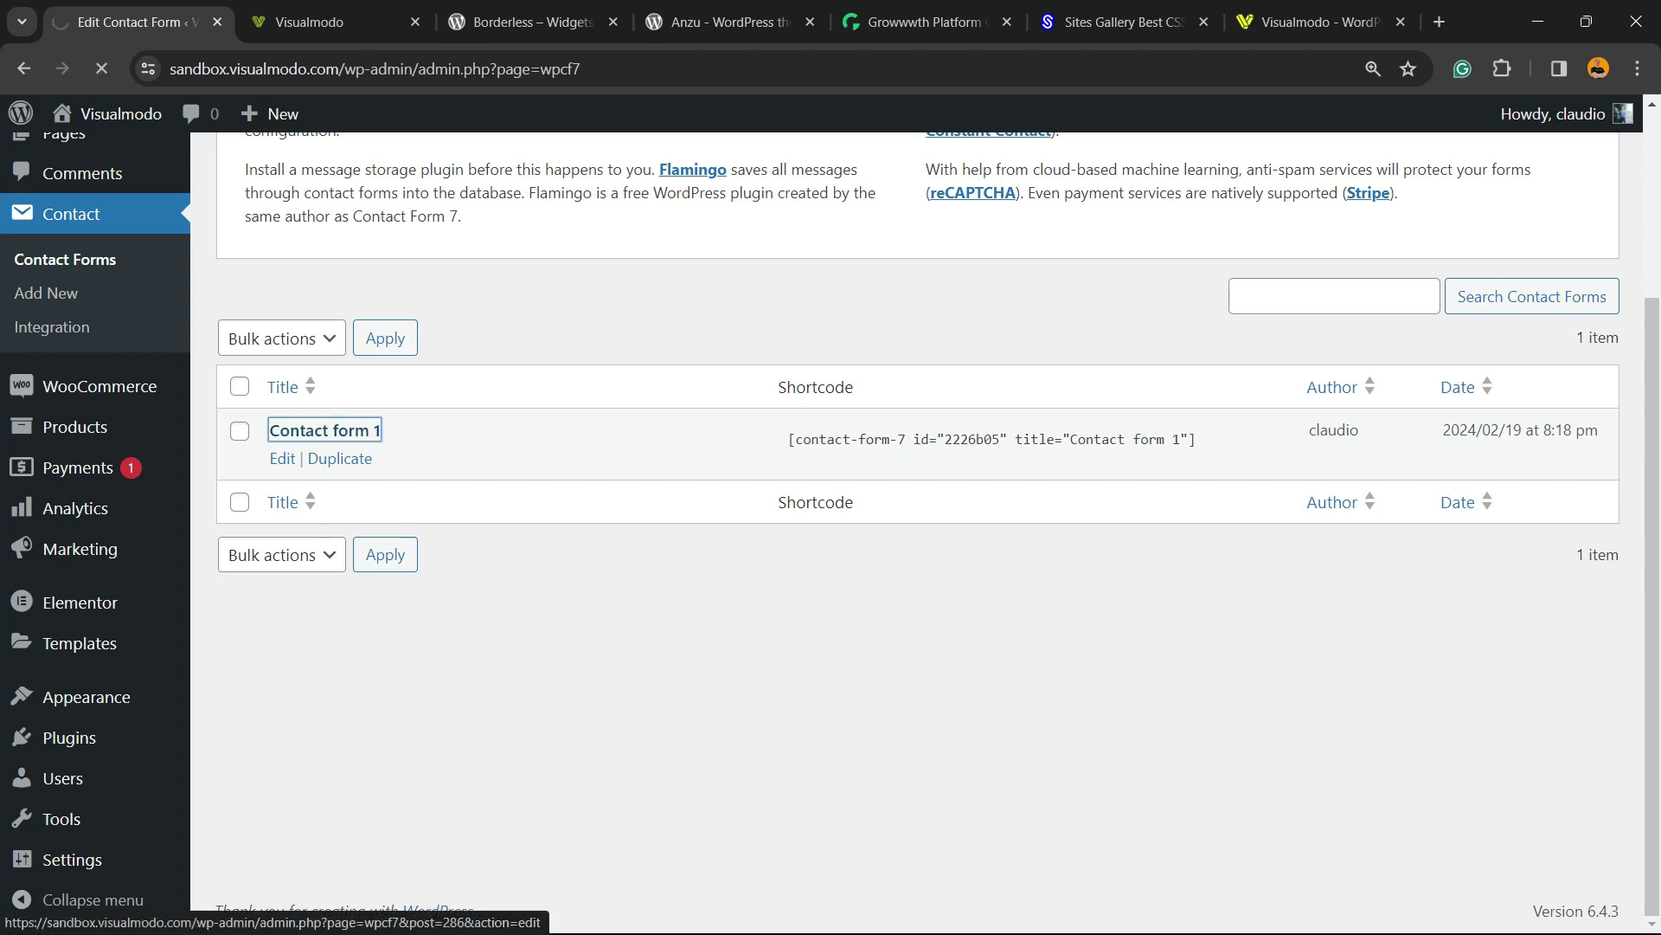
pyautogui.scroll(-4, 735, 519)
pyautogui.scroll(2, 735, 520)
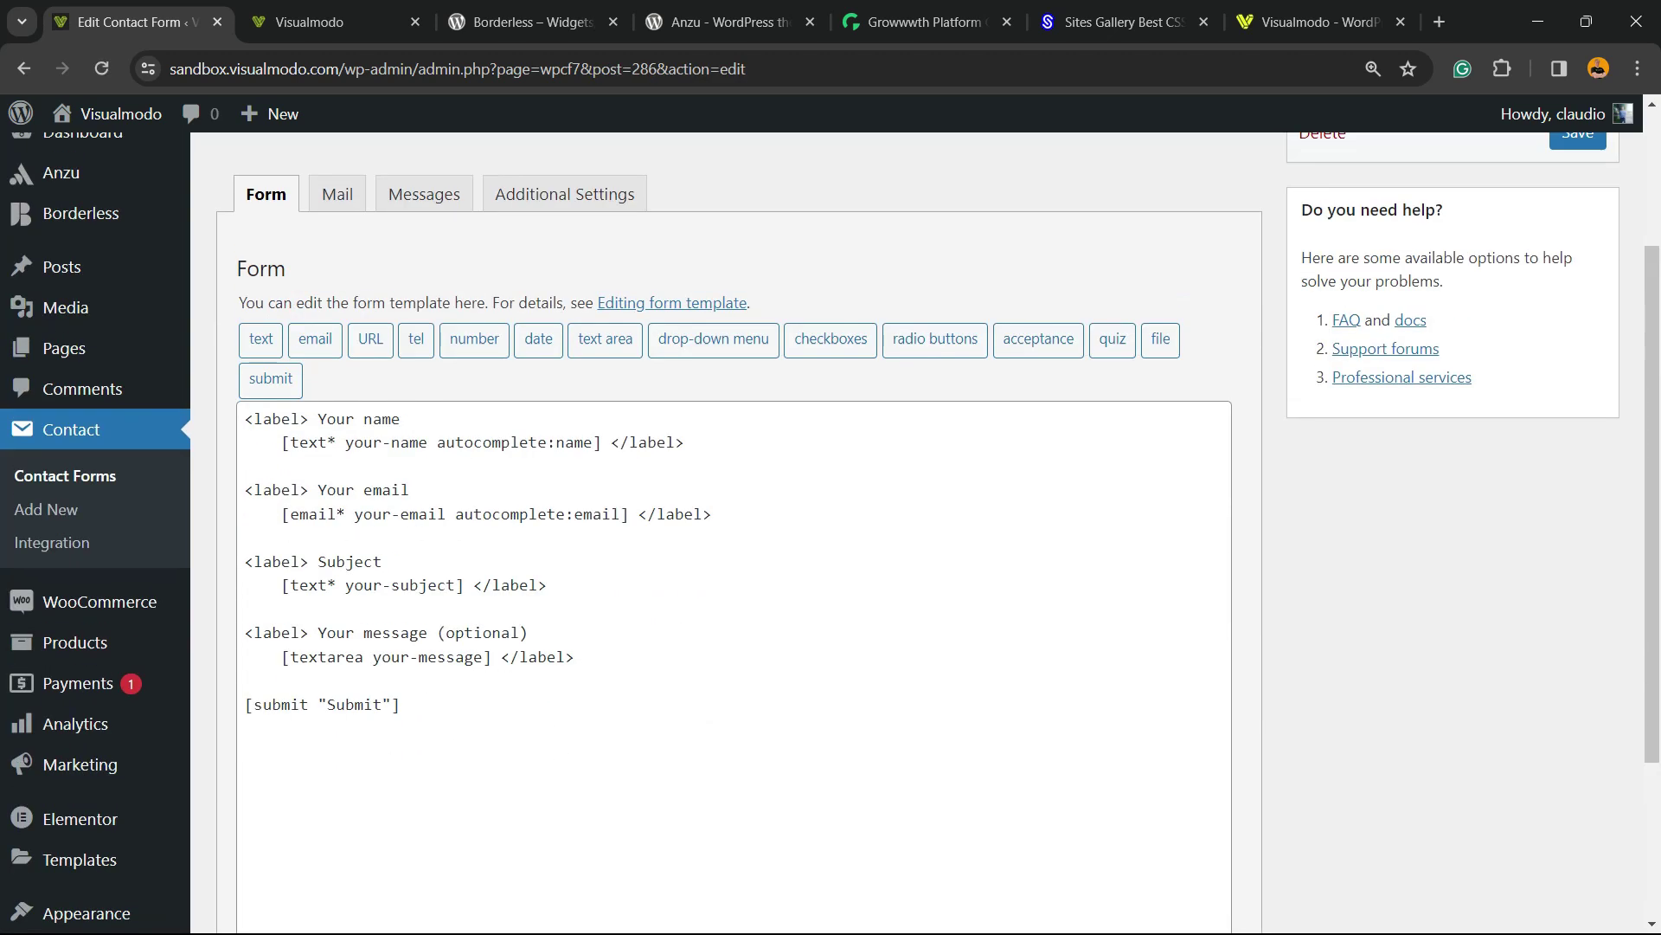
pyautogui.scroll(3, 735, 519)
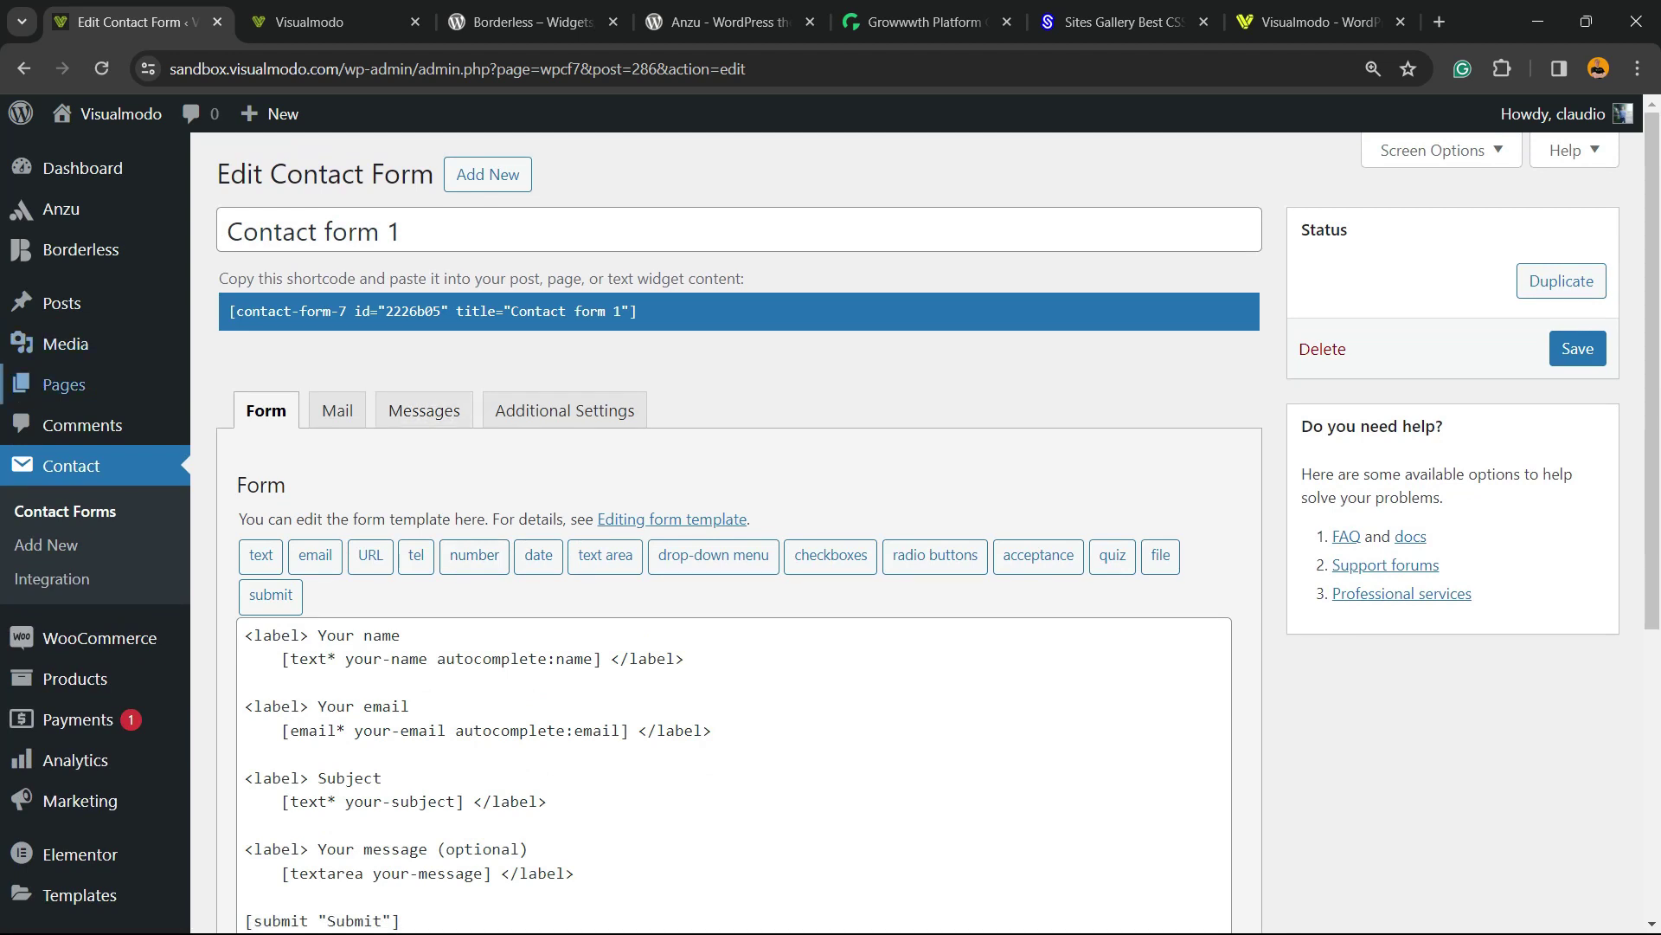
# - Create a new page in a separate browser tab and title it "Drop down menu form"
pyautogui.moveTo(64, 384)
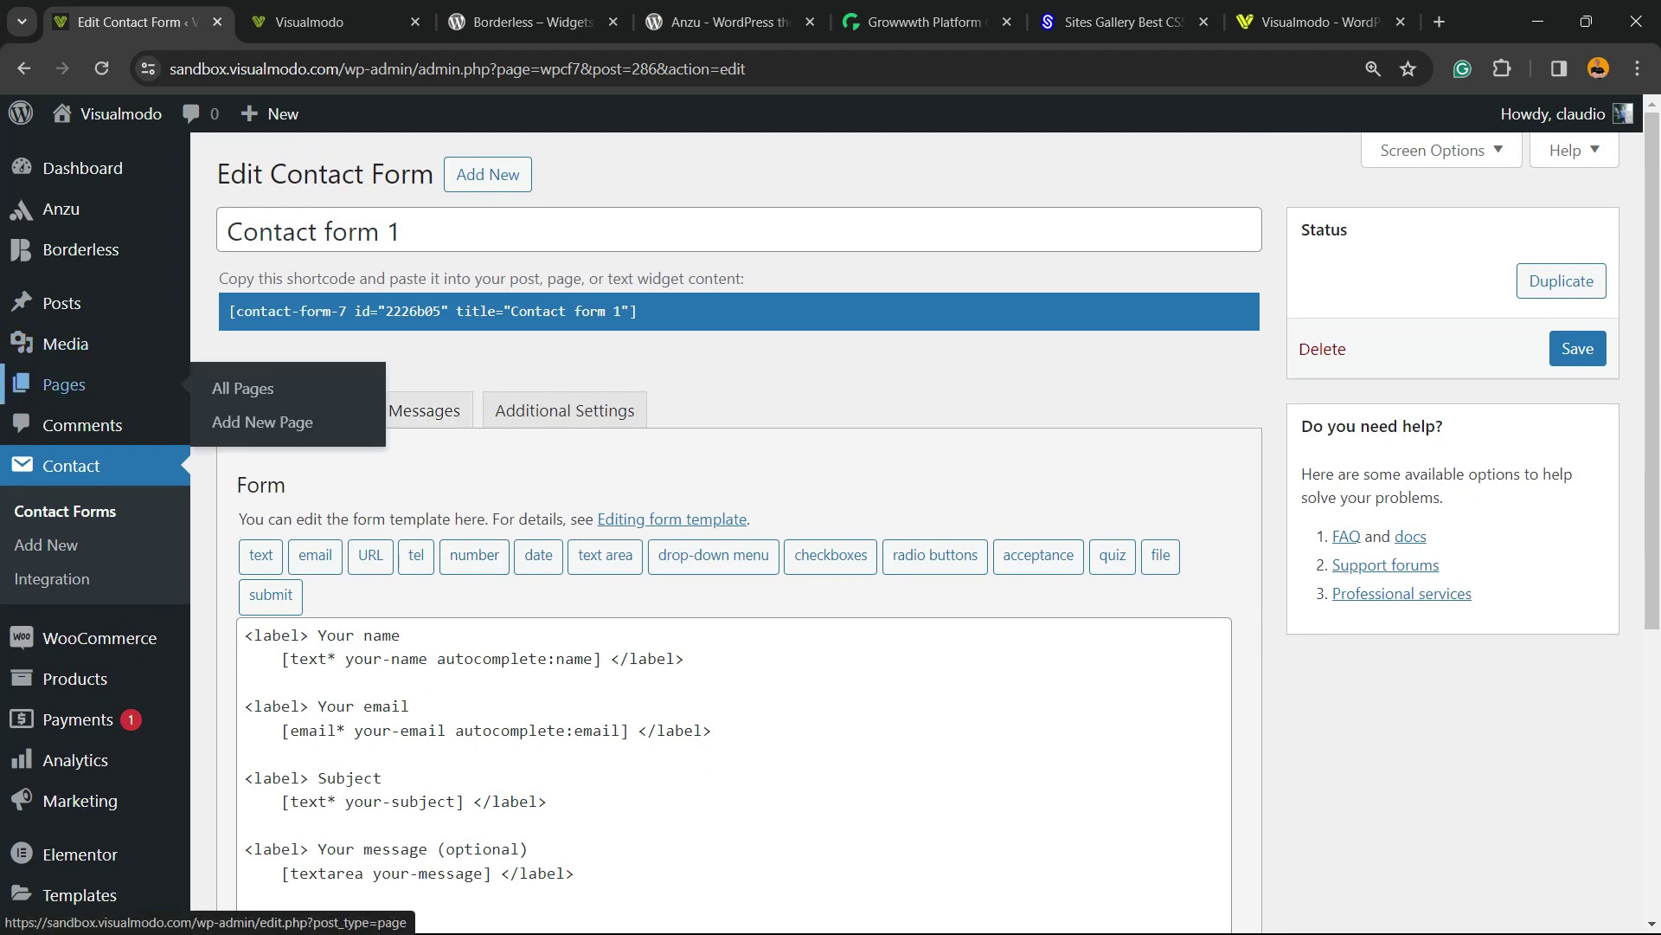
pyautogui.rightClick(279, 424)
pyautogui.click(346, 440)
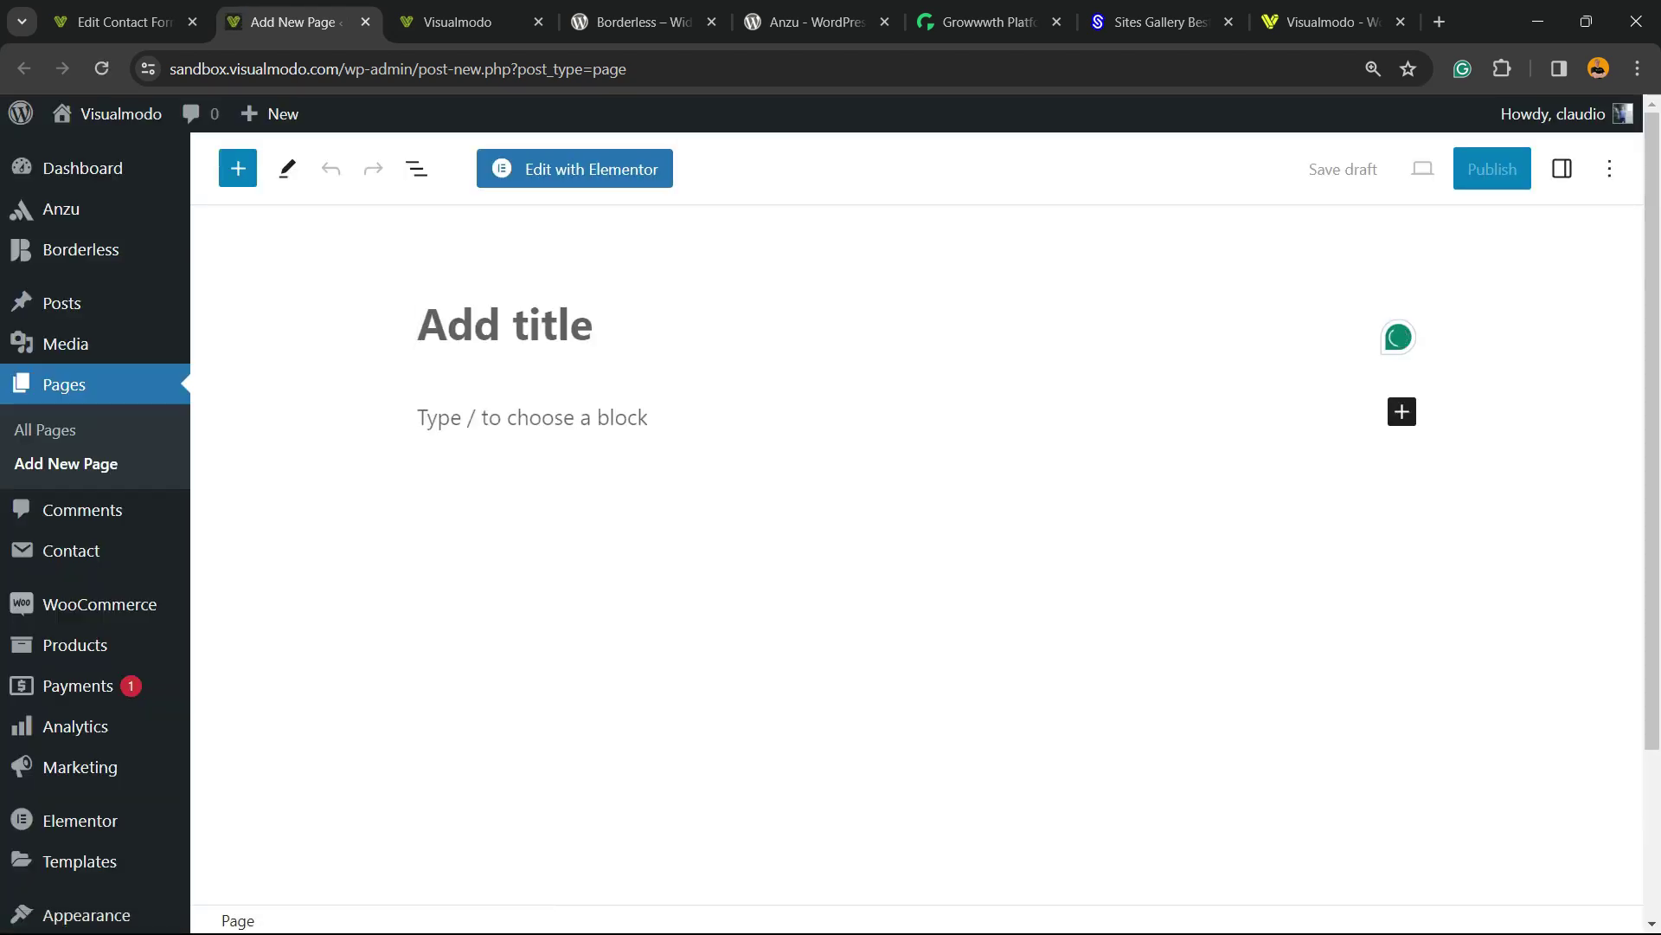
pyautogui.write('Dro')
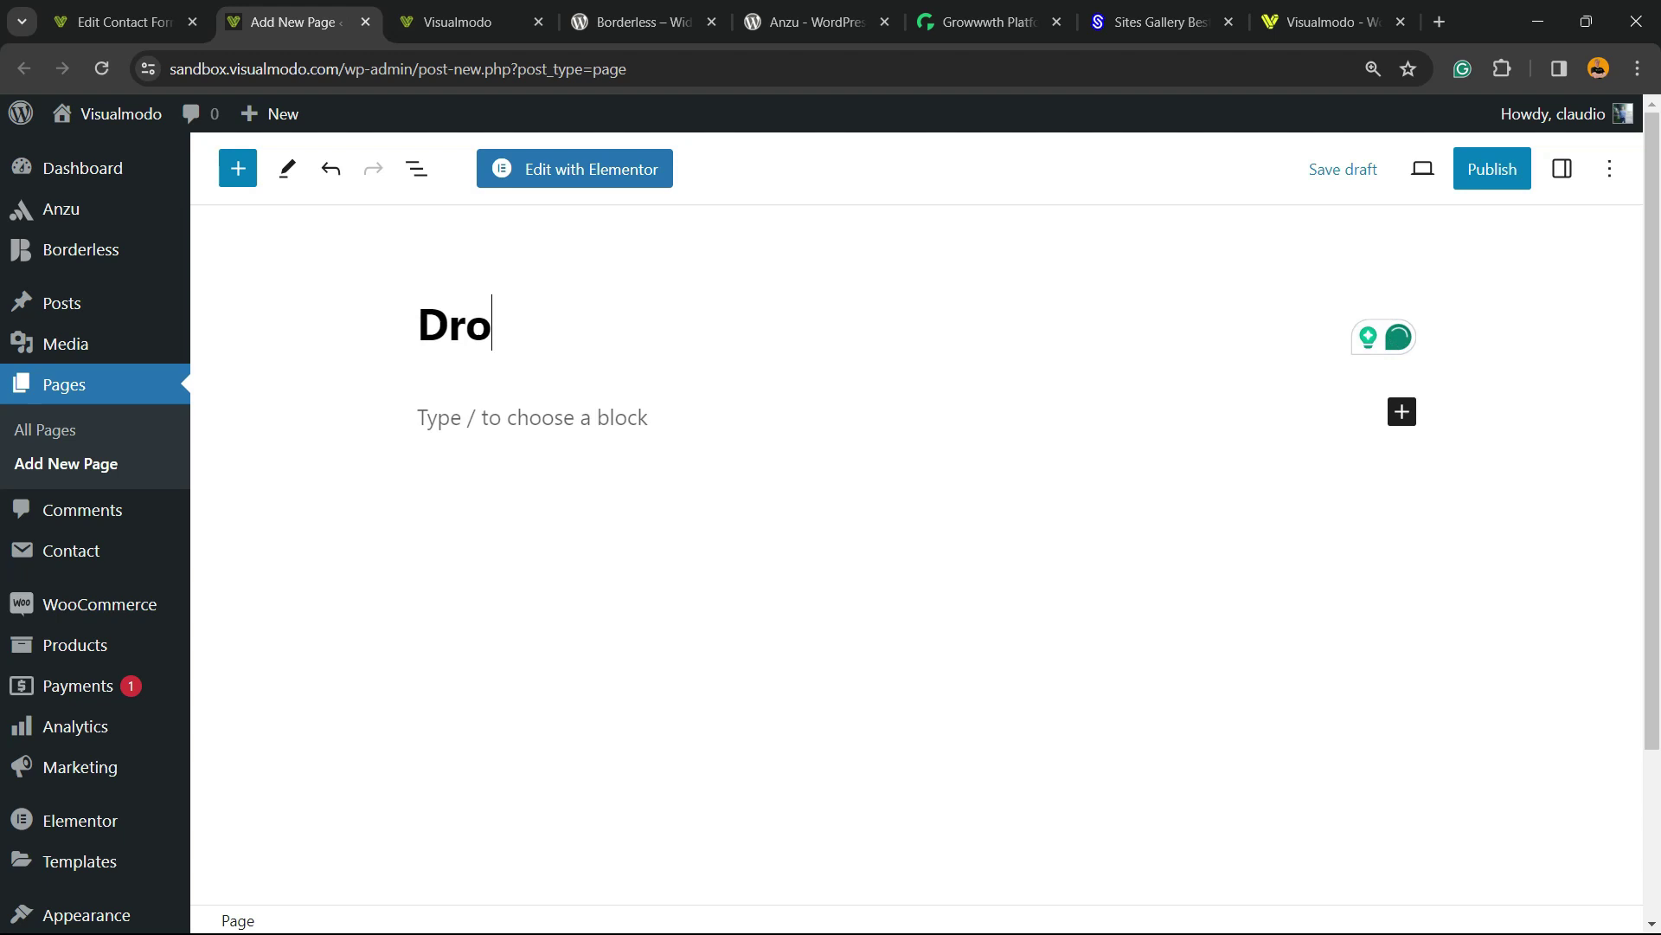
pyautogui.write('p down menu form')
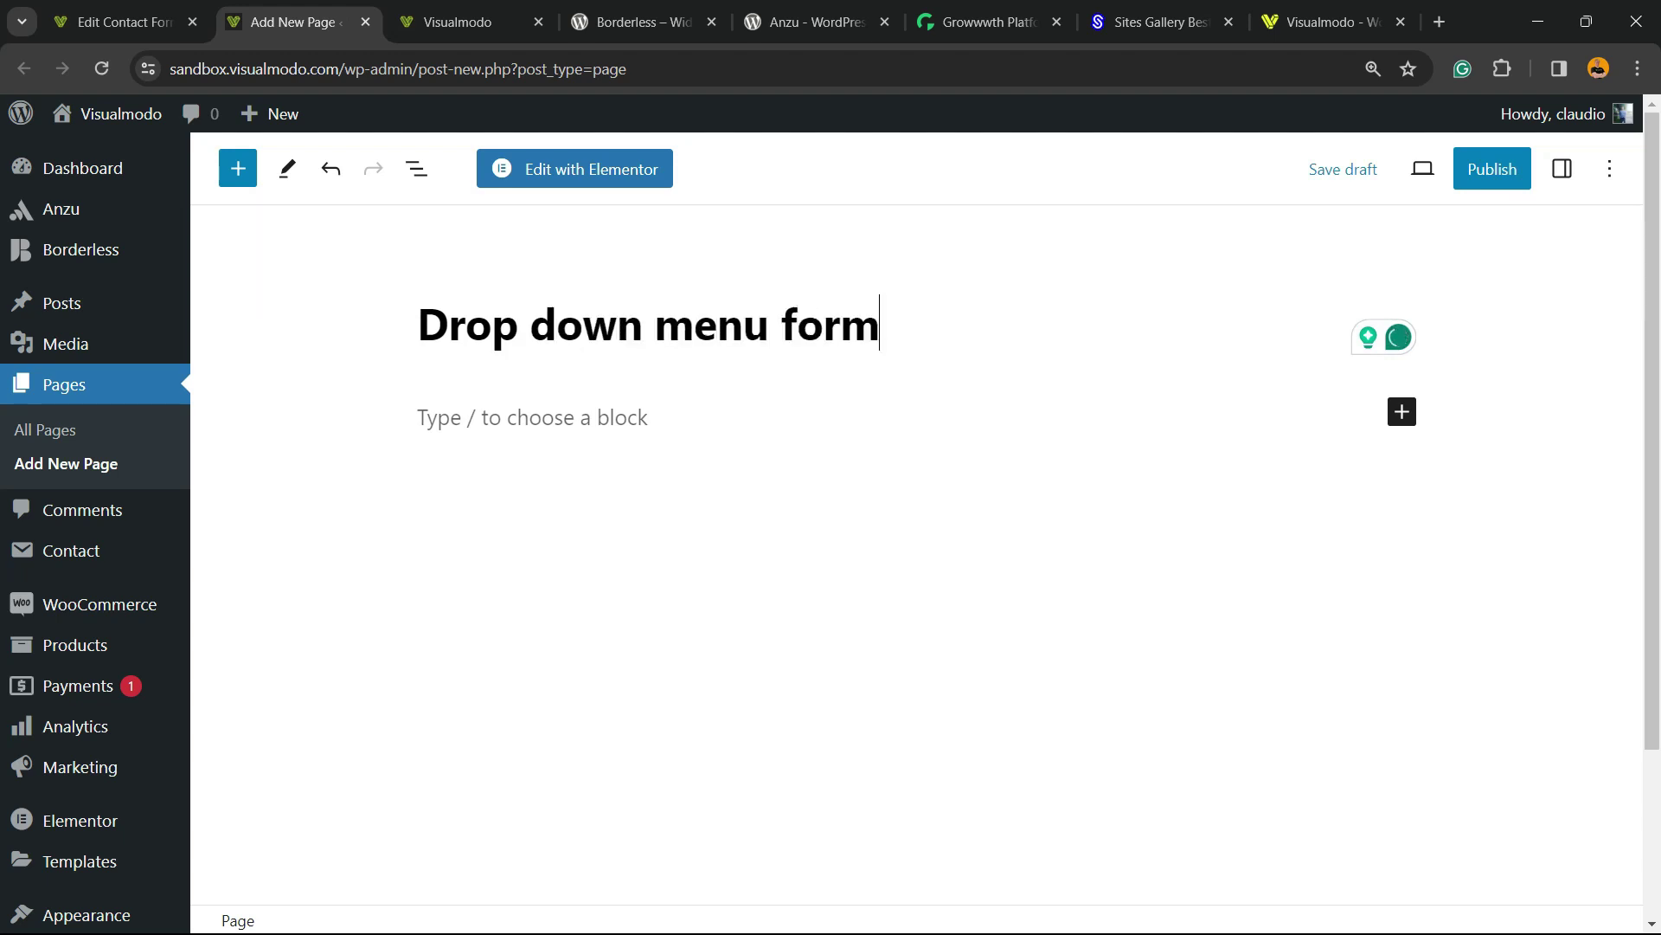
pyautogui.press('Return')
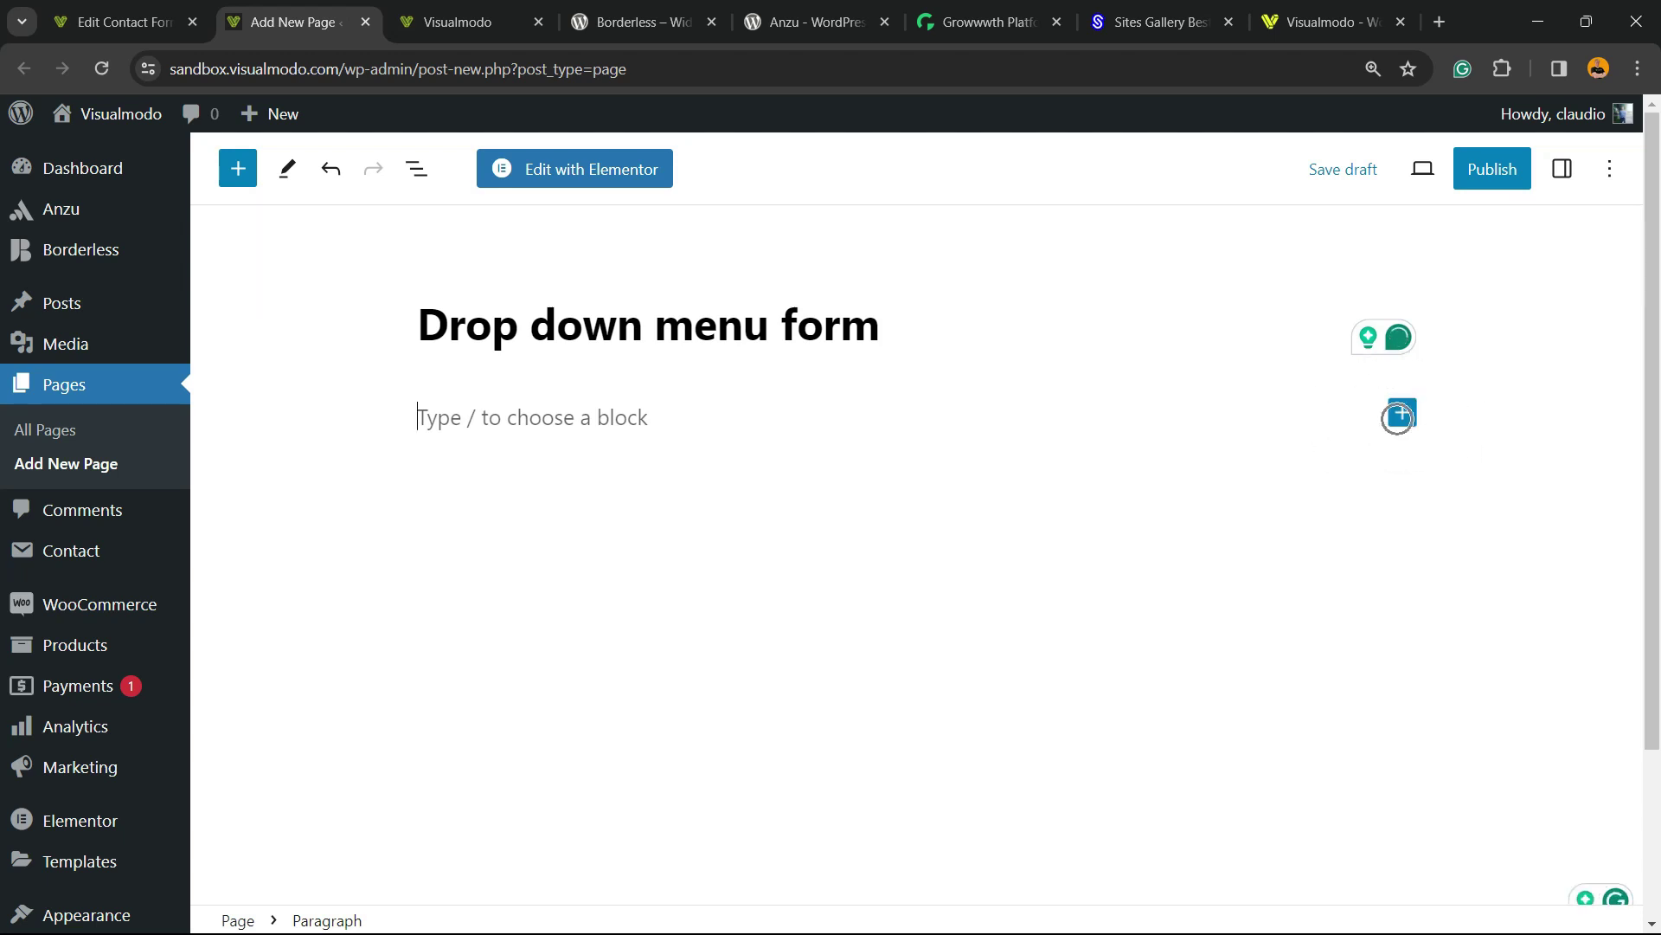
# - Add a Contact Form 7 block below the title and assign Contact form 1 to it
pyautogui.click(1401, 412)
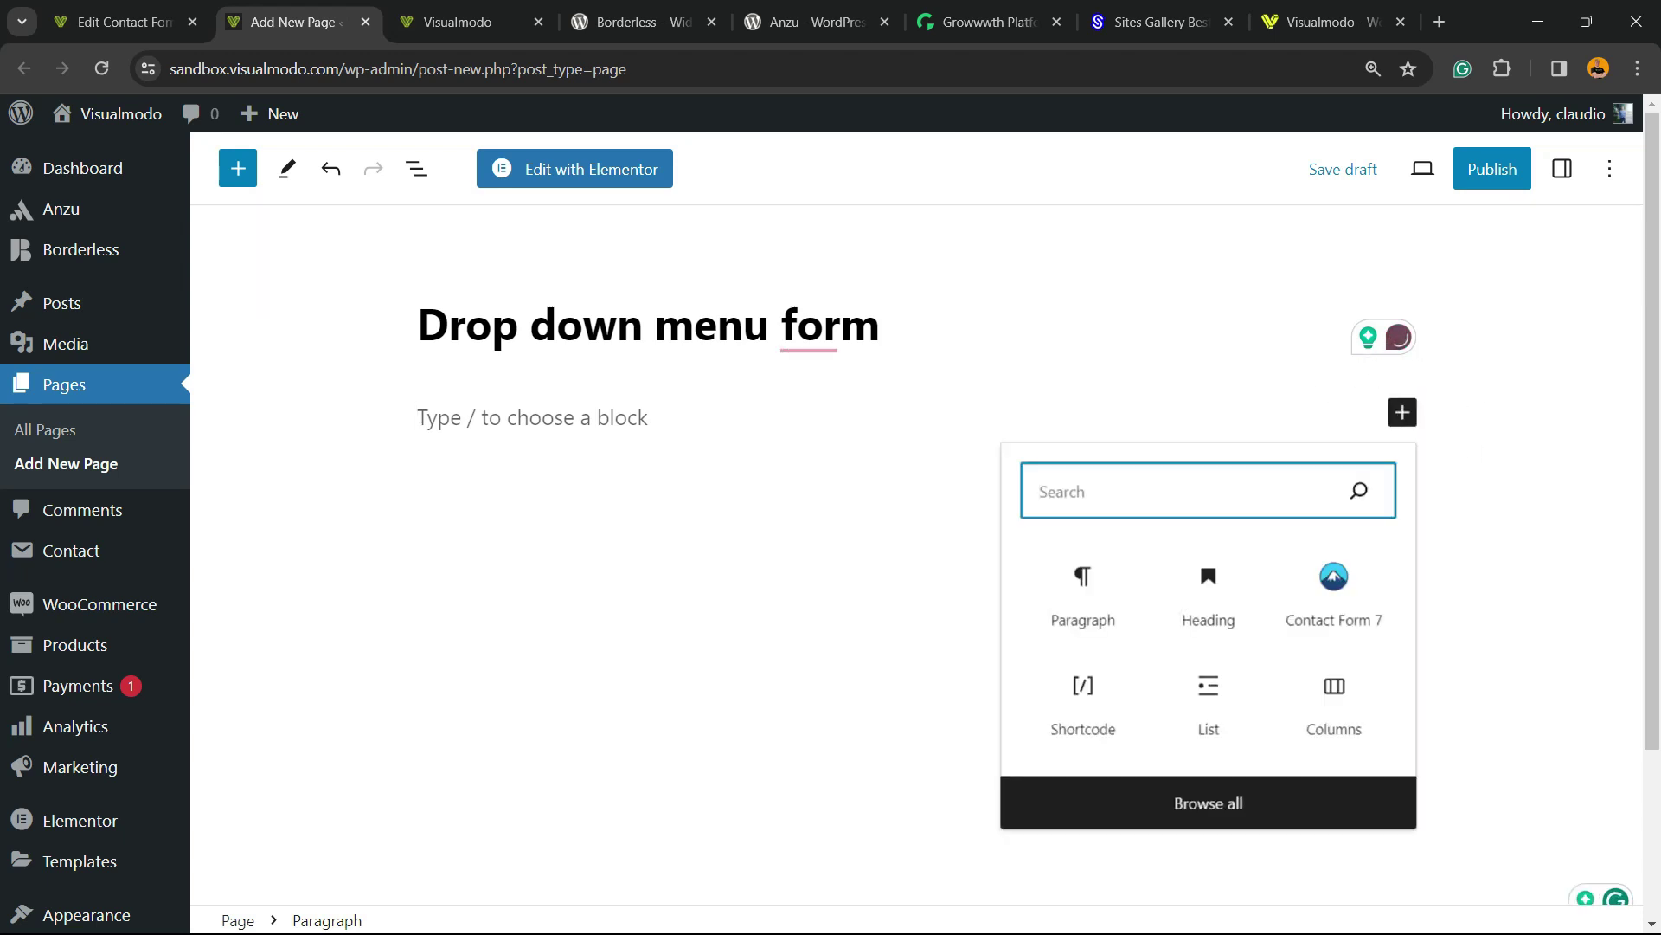
pyautogui.write('contact')
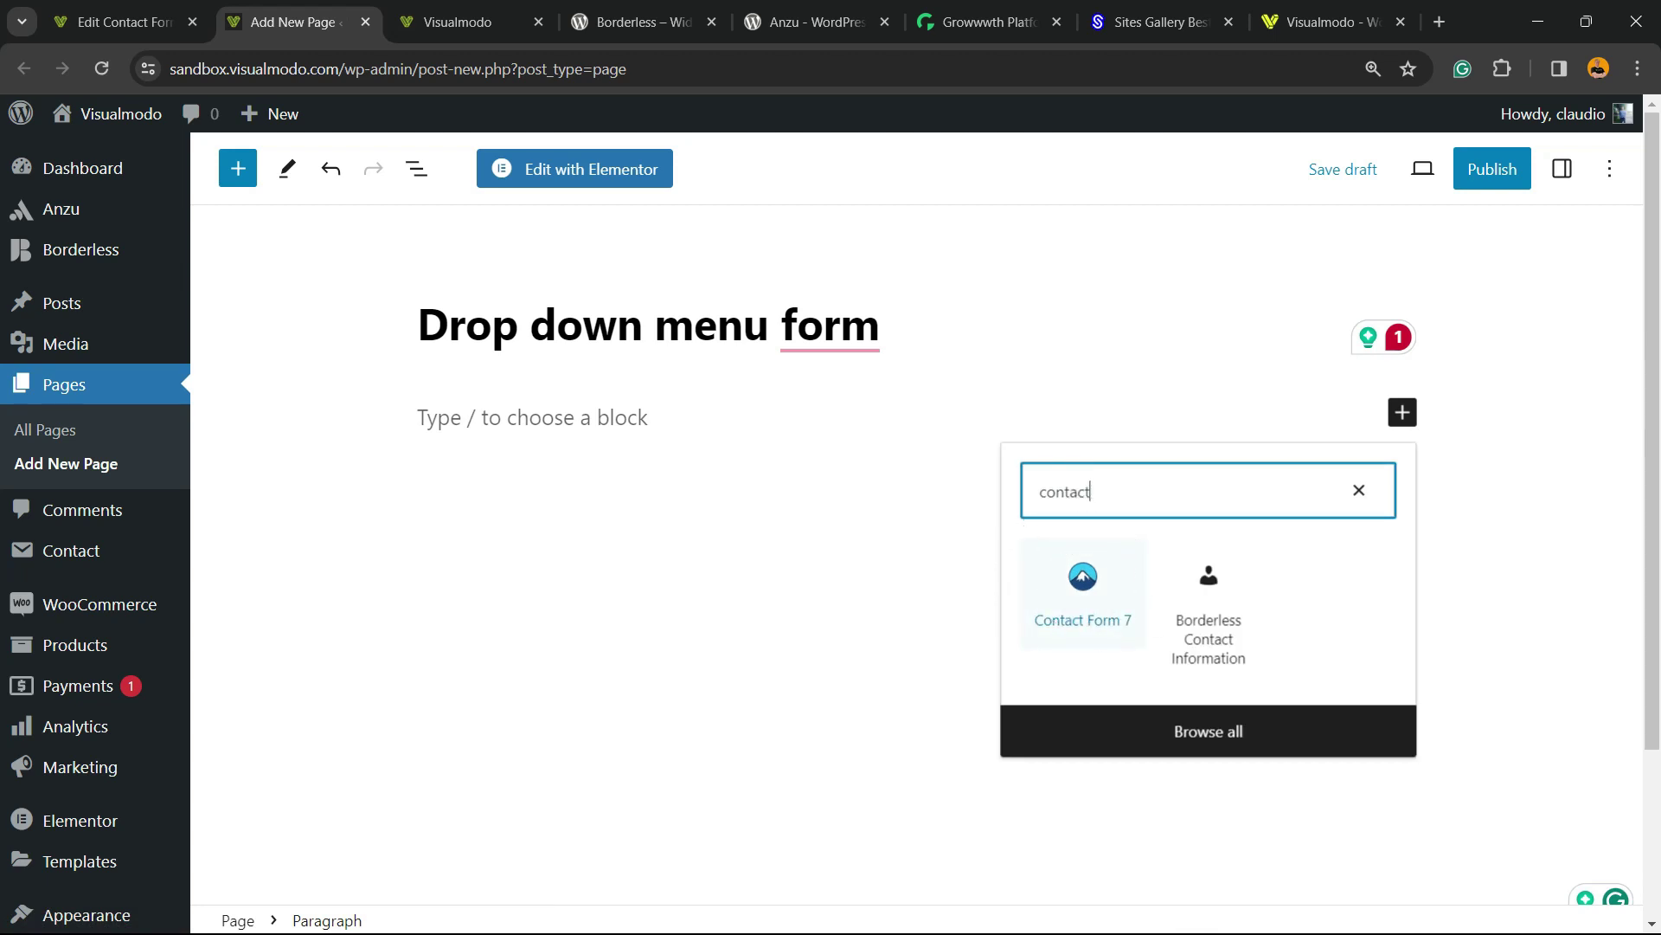
pyautogui.press('Return')
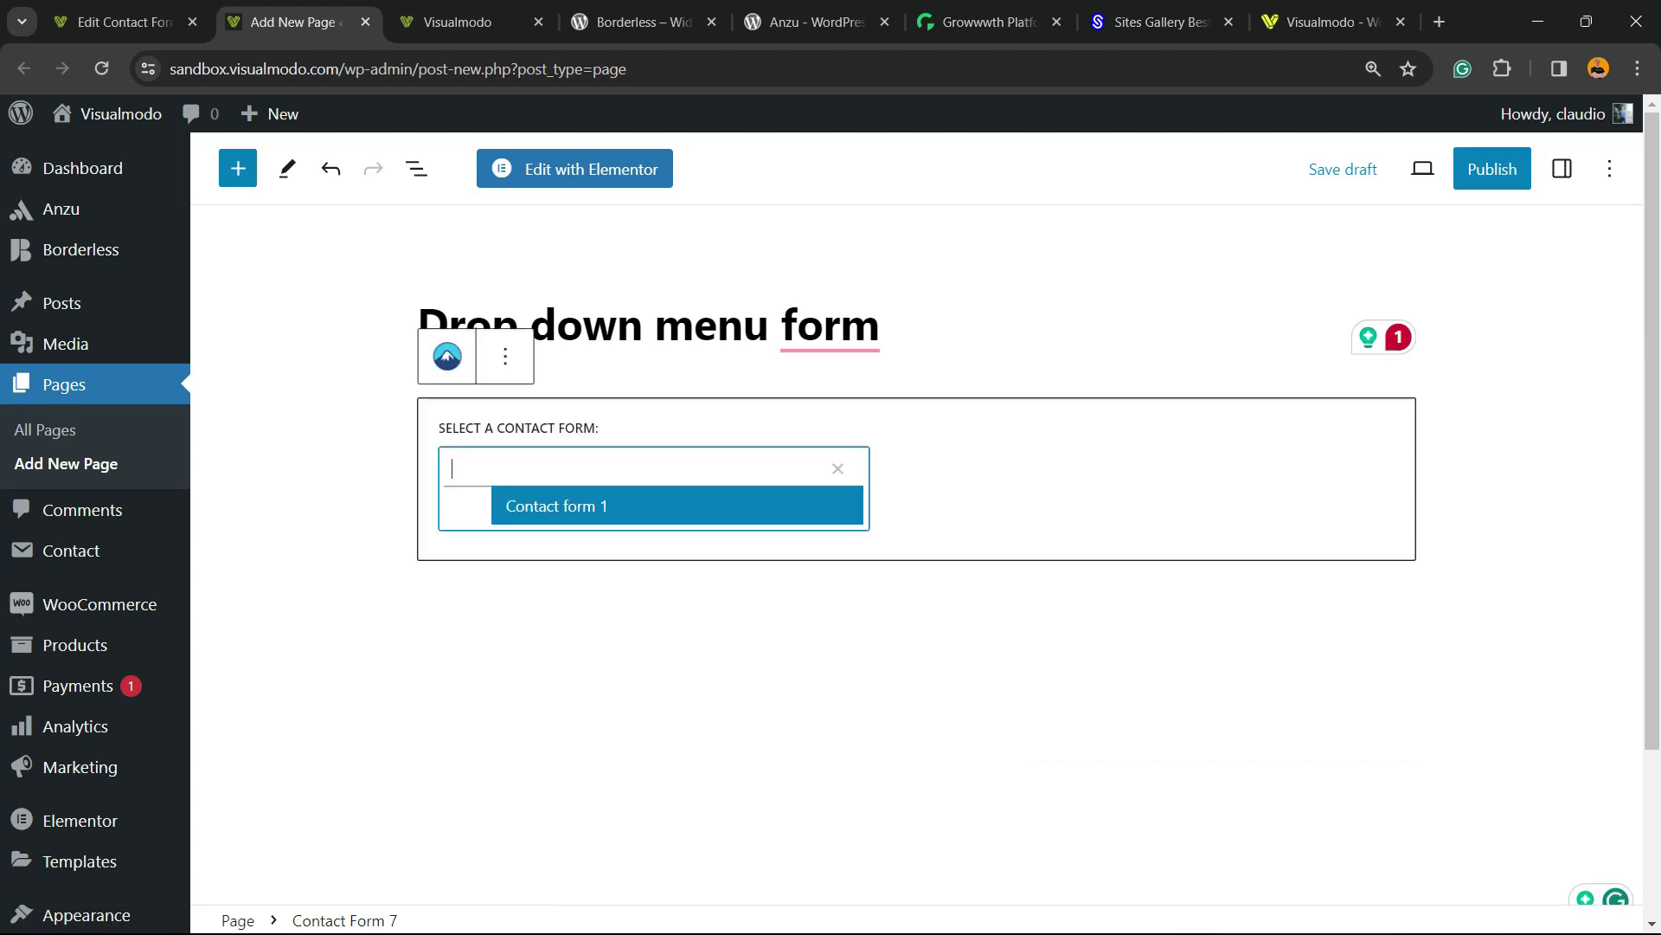
pyautogui.click(608, 499)
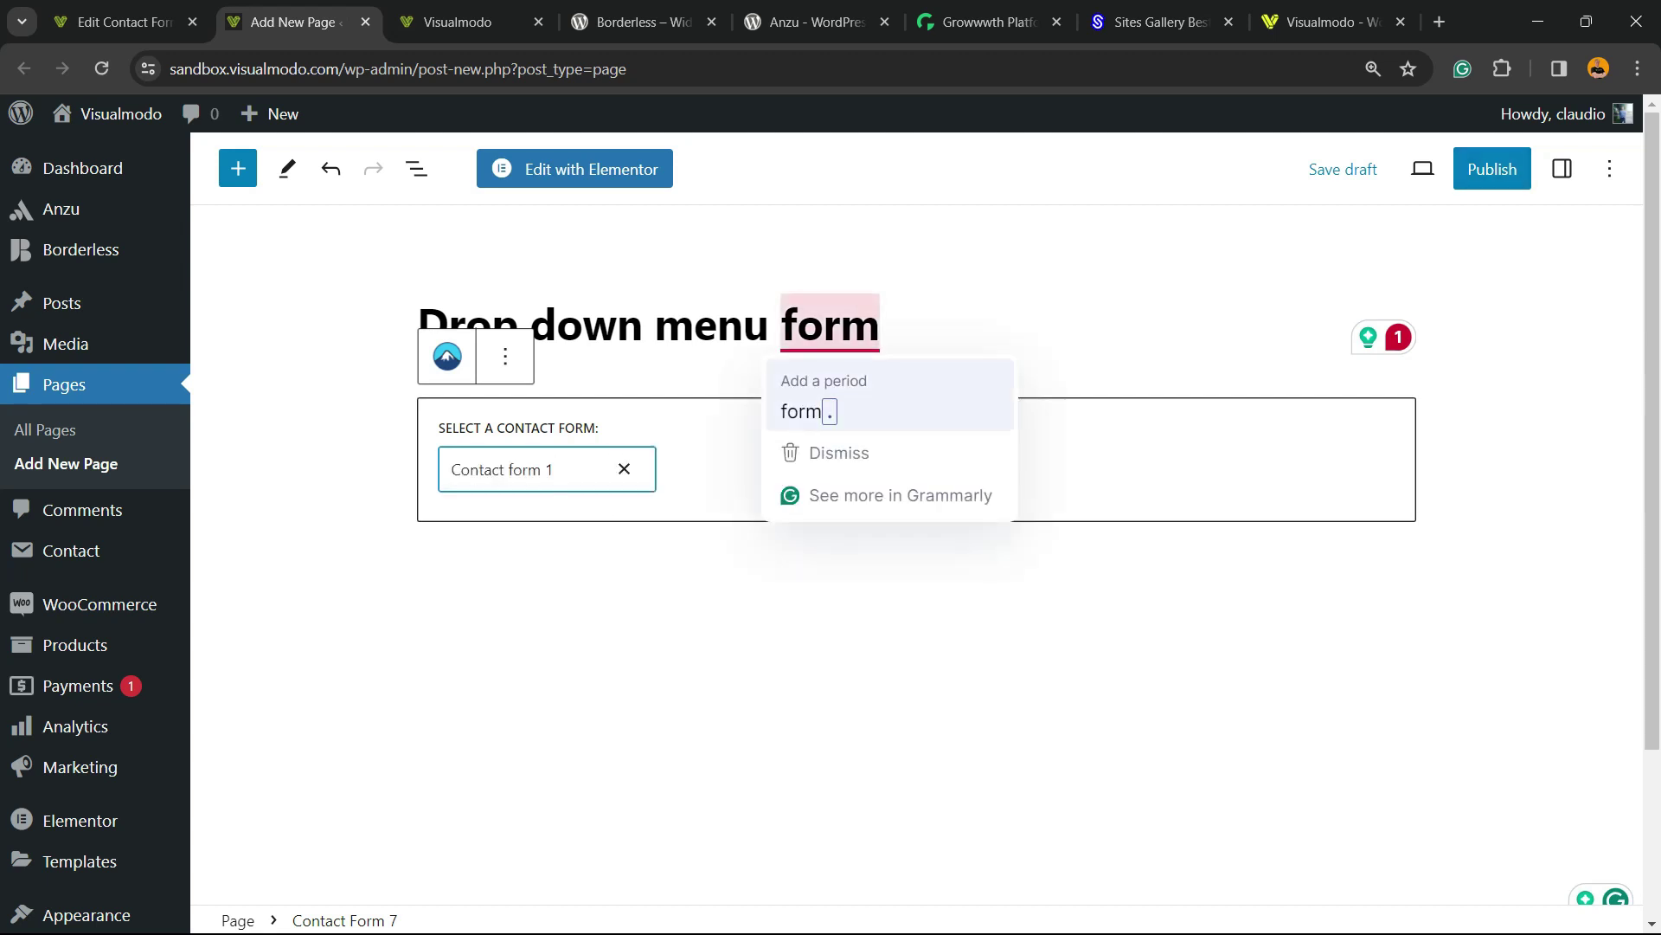
# - Publish the page and view its live version, checking the form fields from the title through Submit
pyautogui.click(1491, 169)
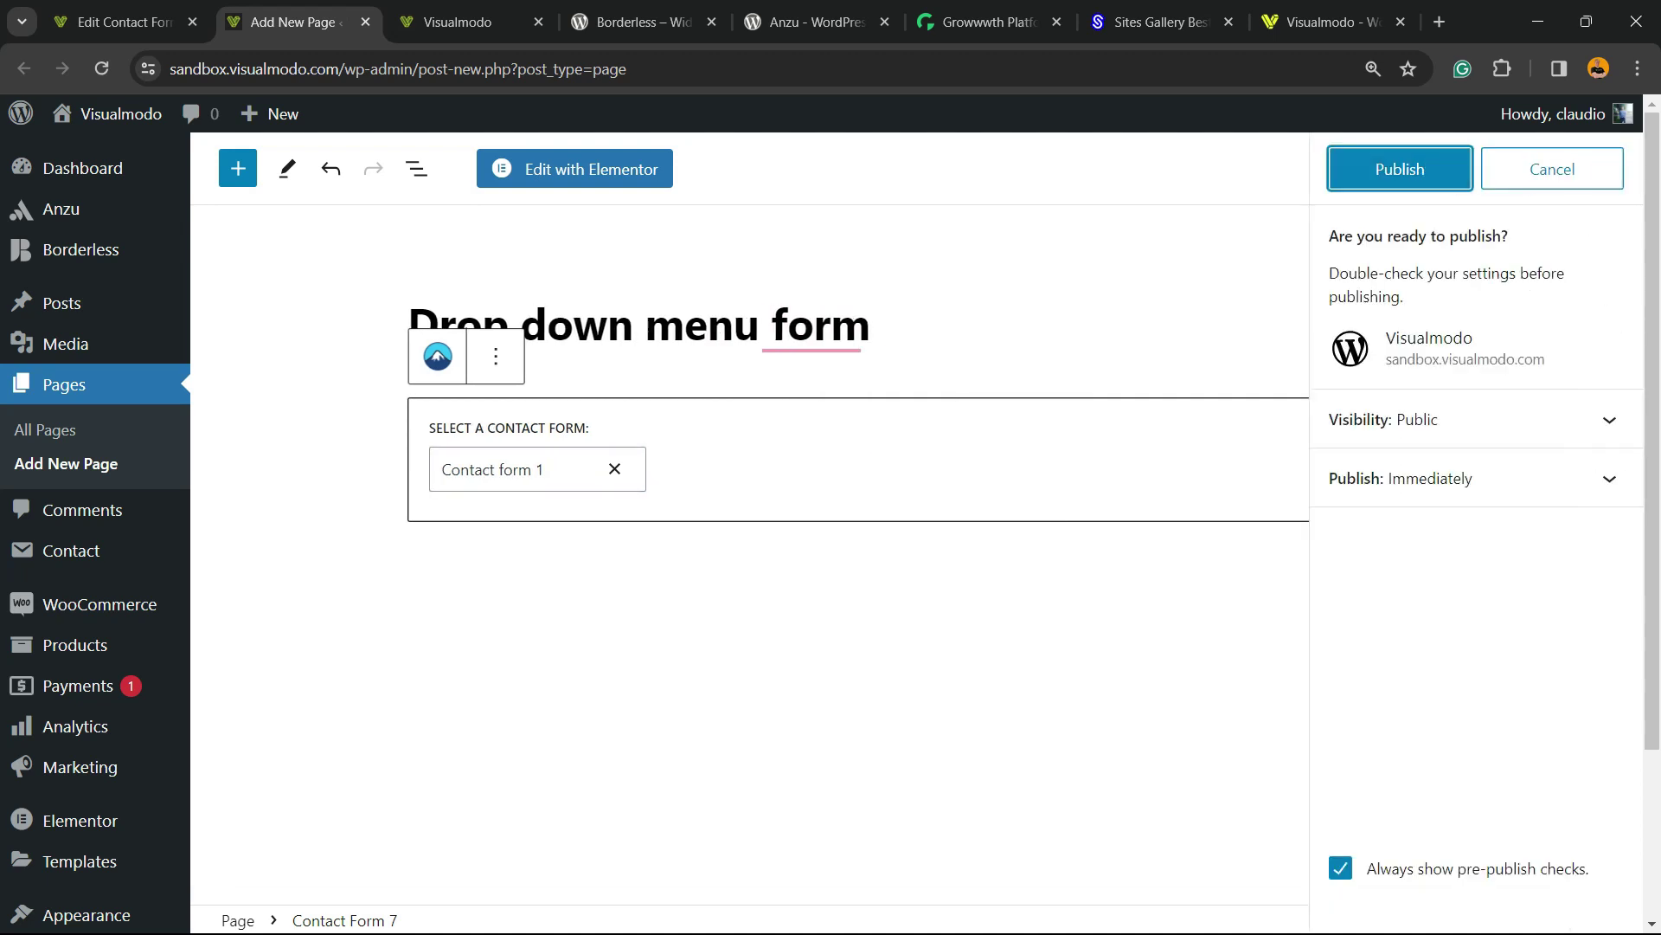
pyautogui.click(1400, 169)
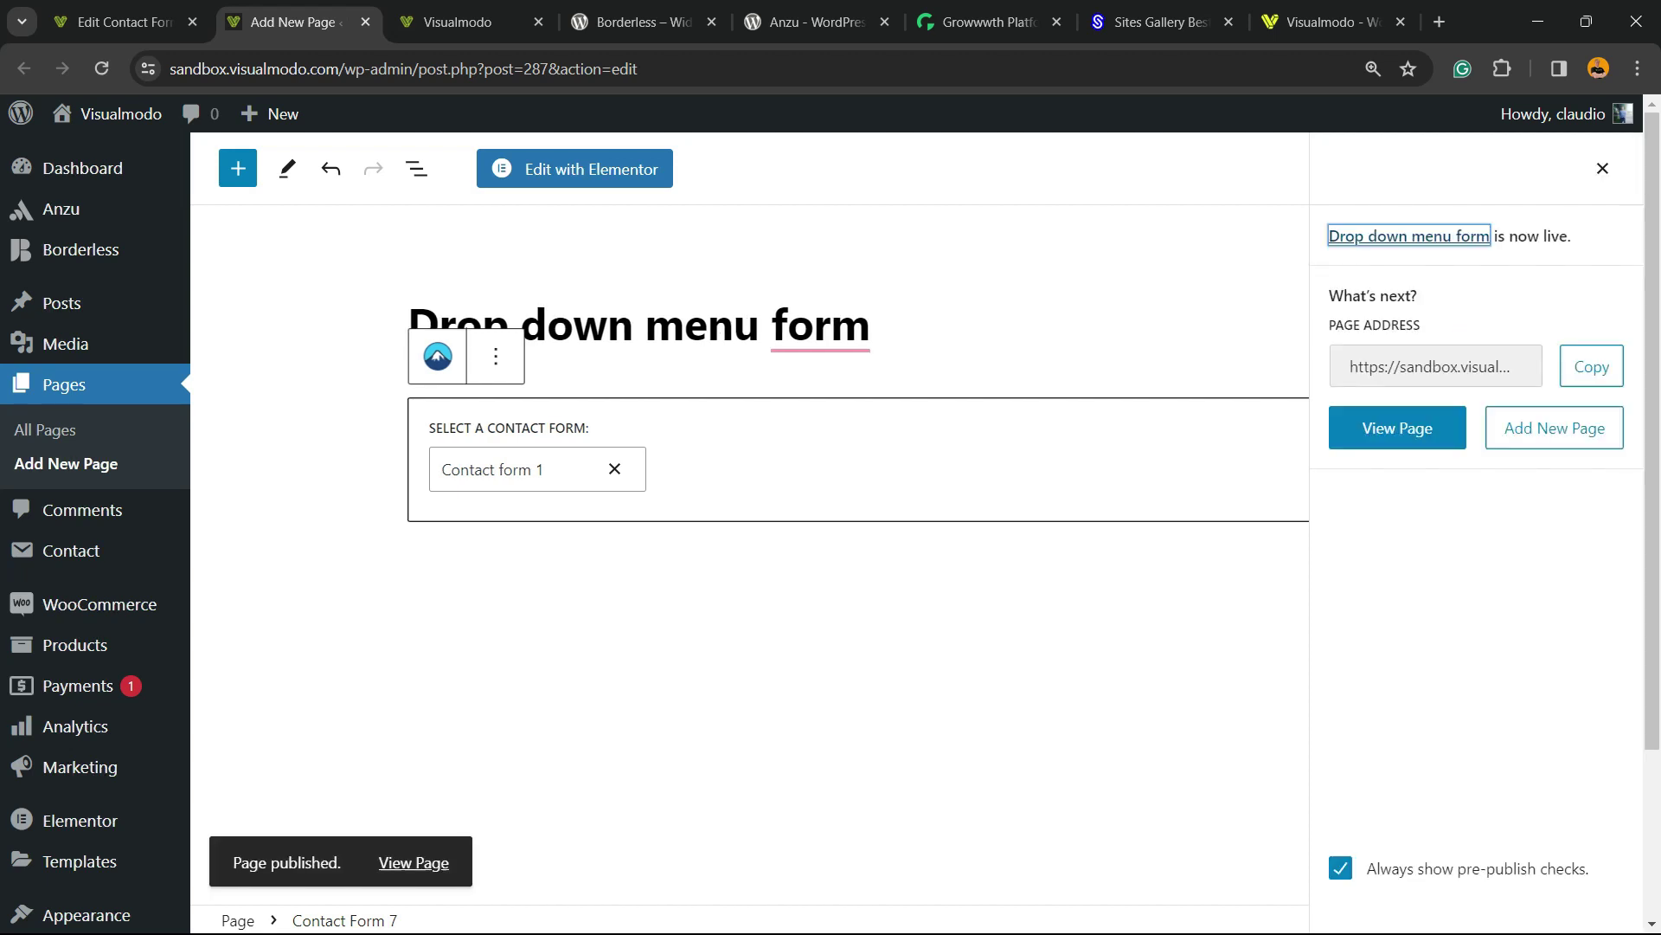
pyautogui.click(413, 862)
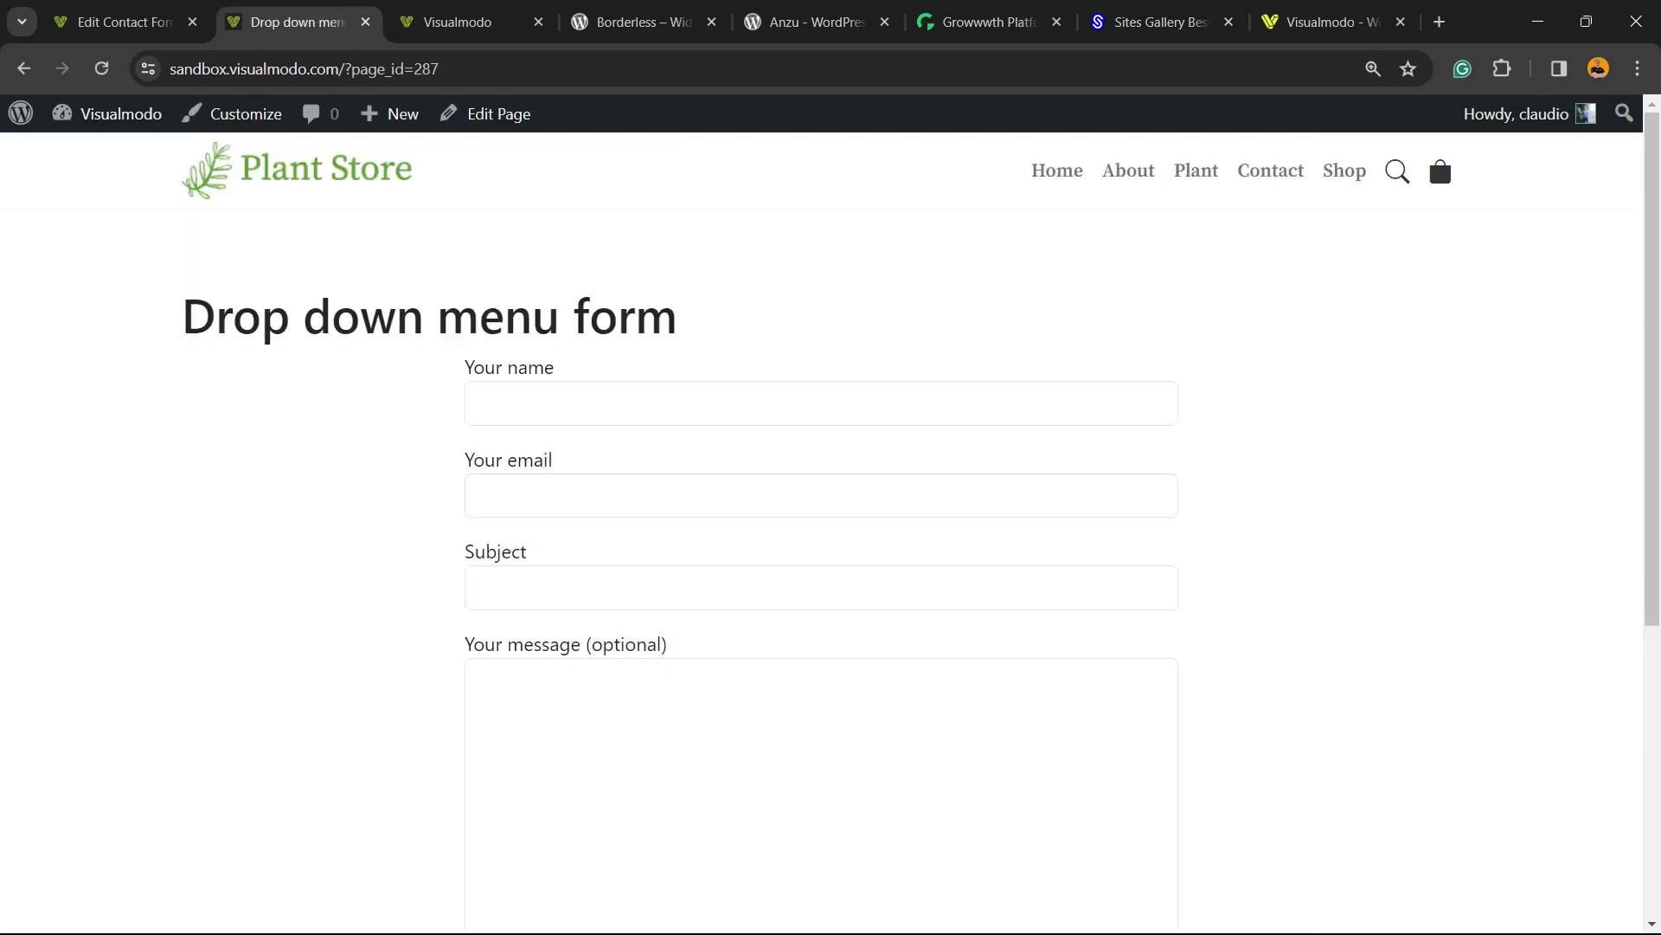
pyautogui.scroll(-3, 831, 519)
pyautogui.scroll(3, 831, 519)
pyautogui.scroll(-3, 831, 519)
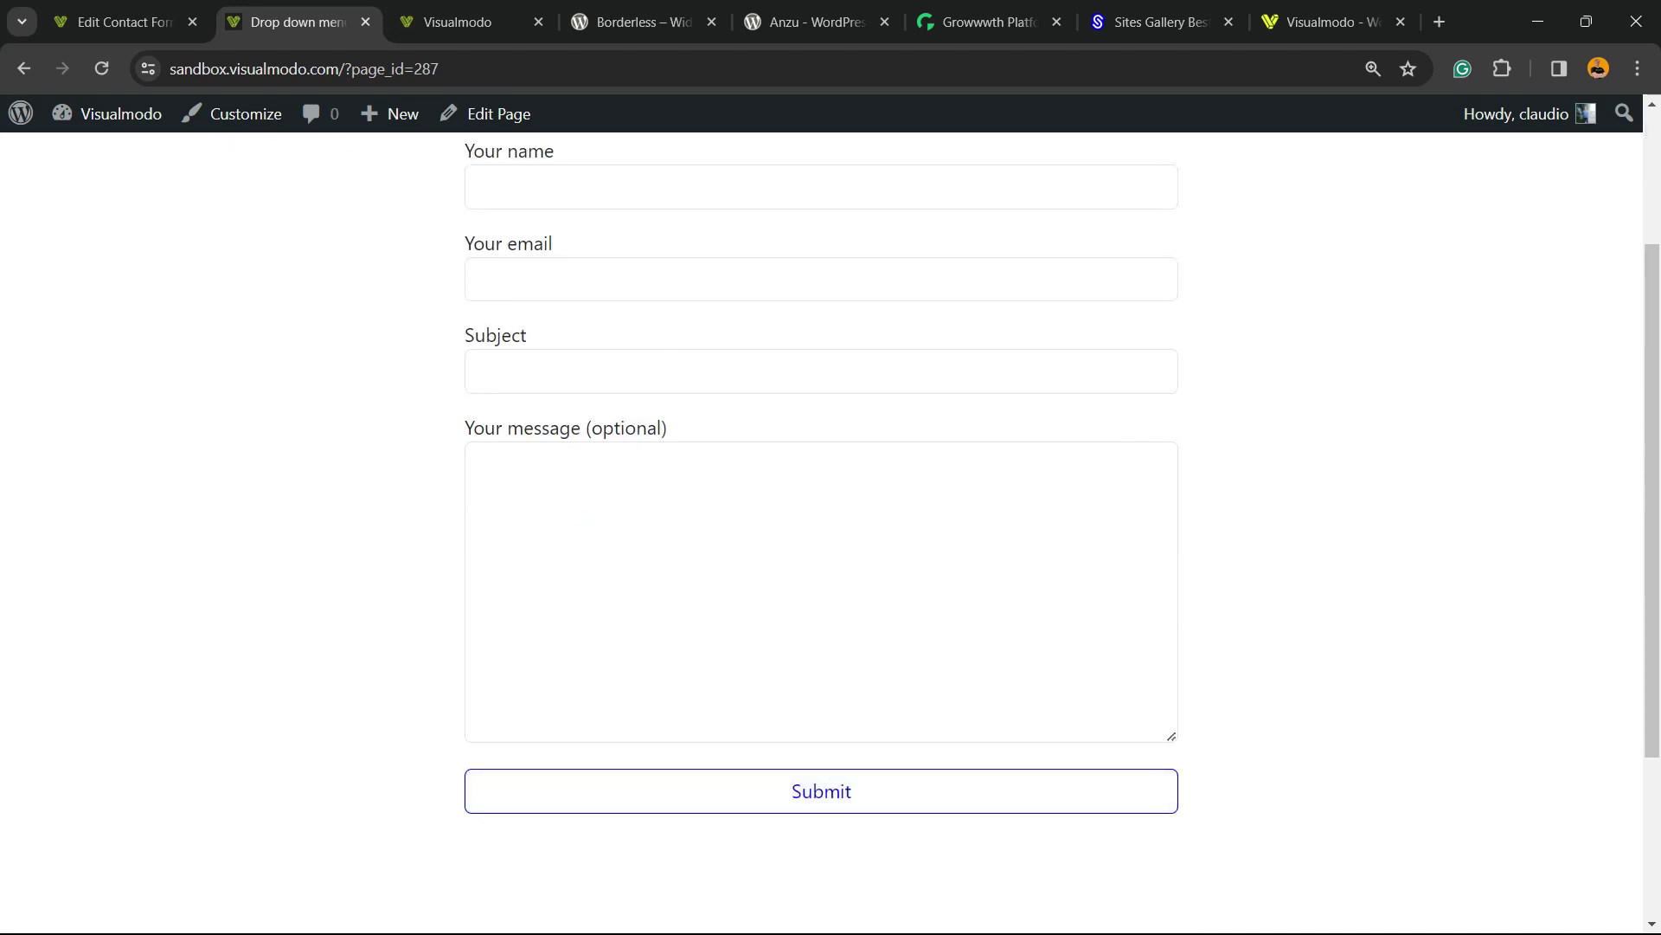
pyautogui.scroll(3, 831, 519)
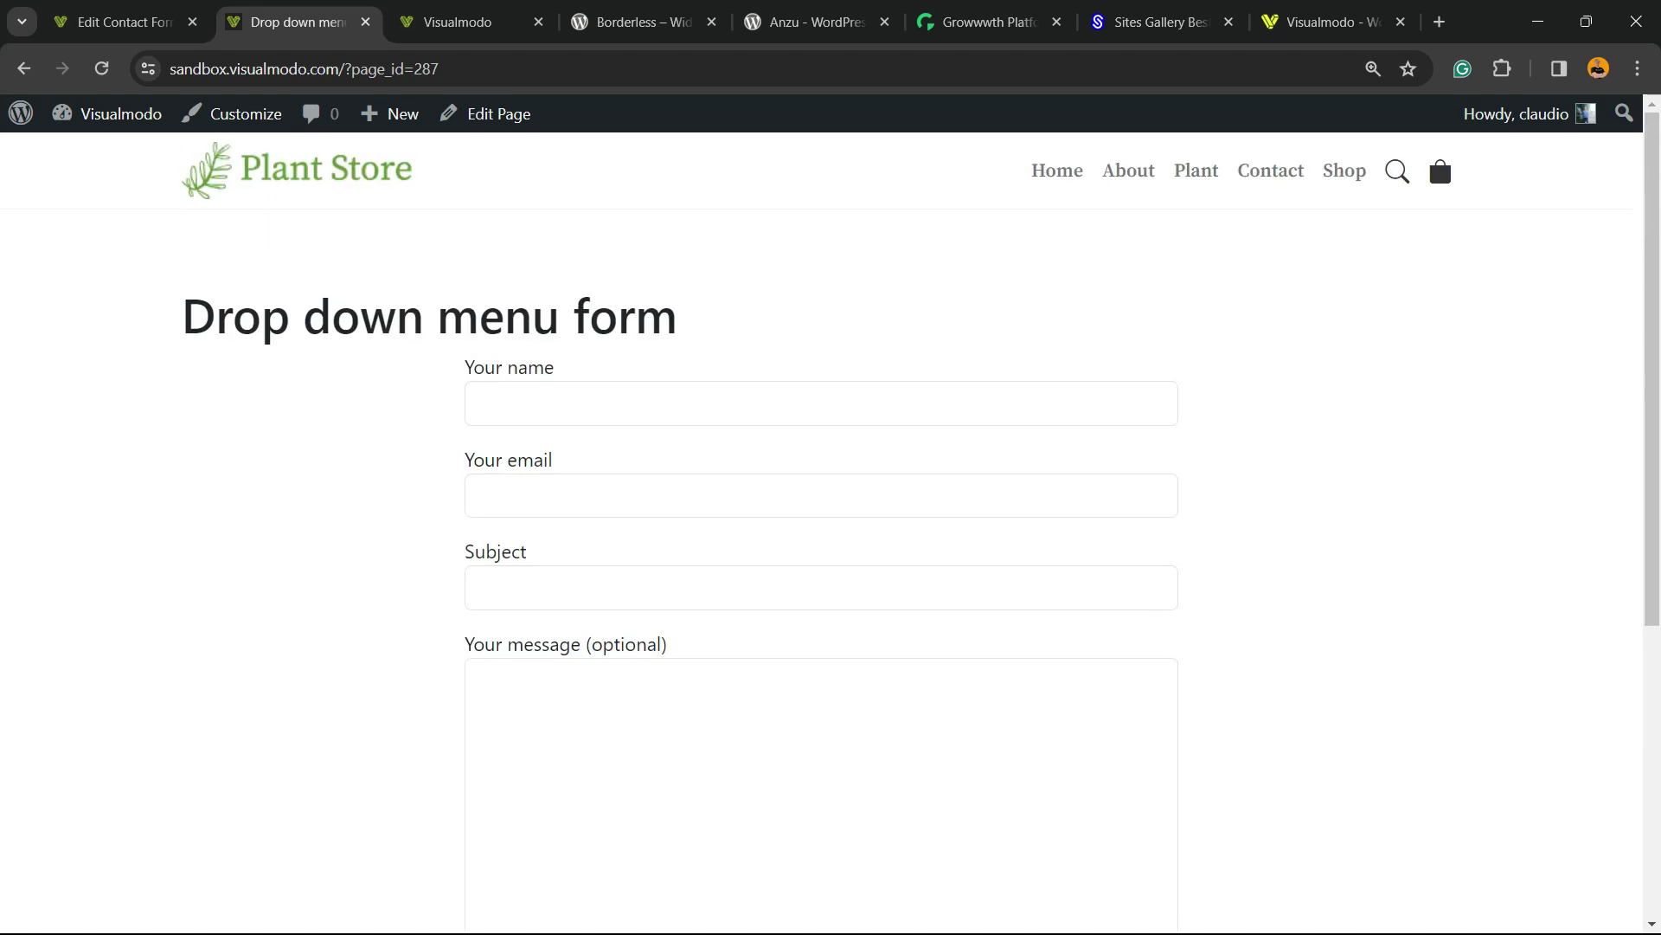
# - Examine the Choose Your Option list on the sample form page without changing the selection
pyautogui.click(481, 23)
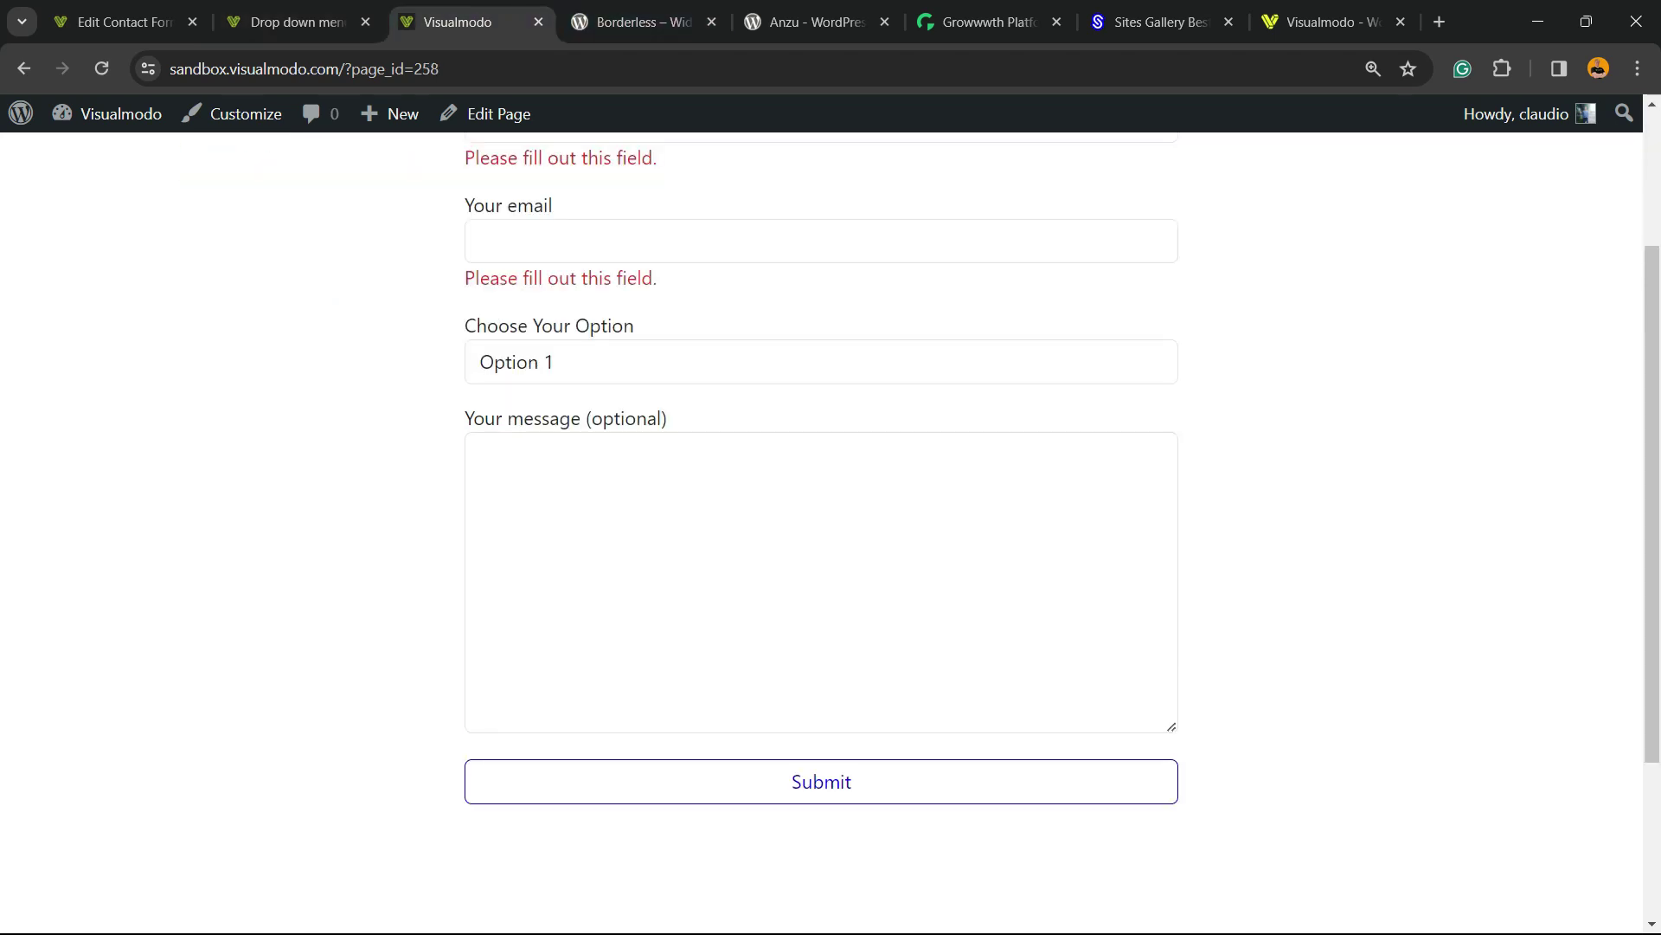
pyautogui.click(820, 361)
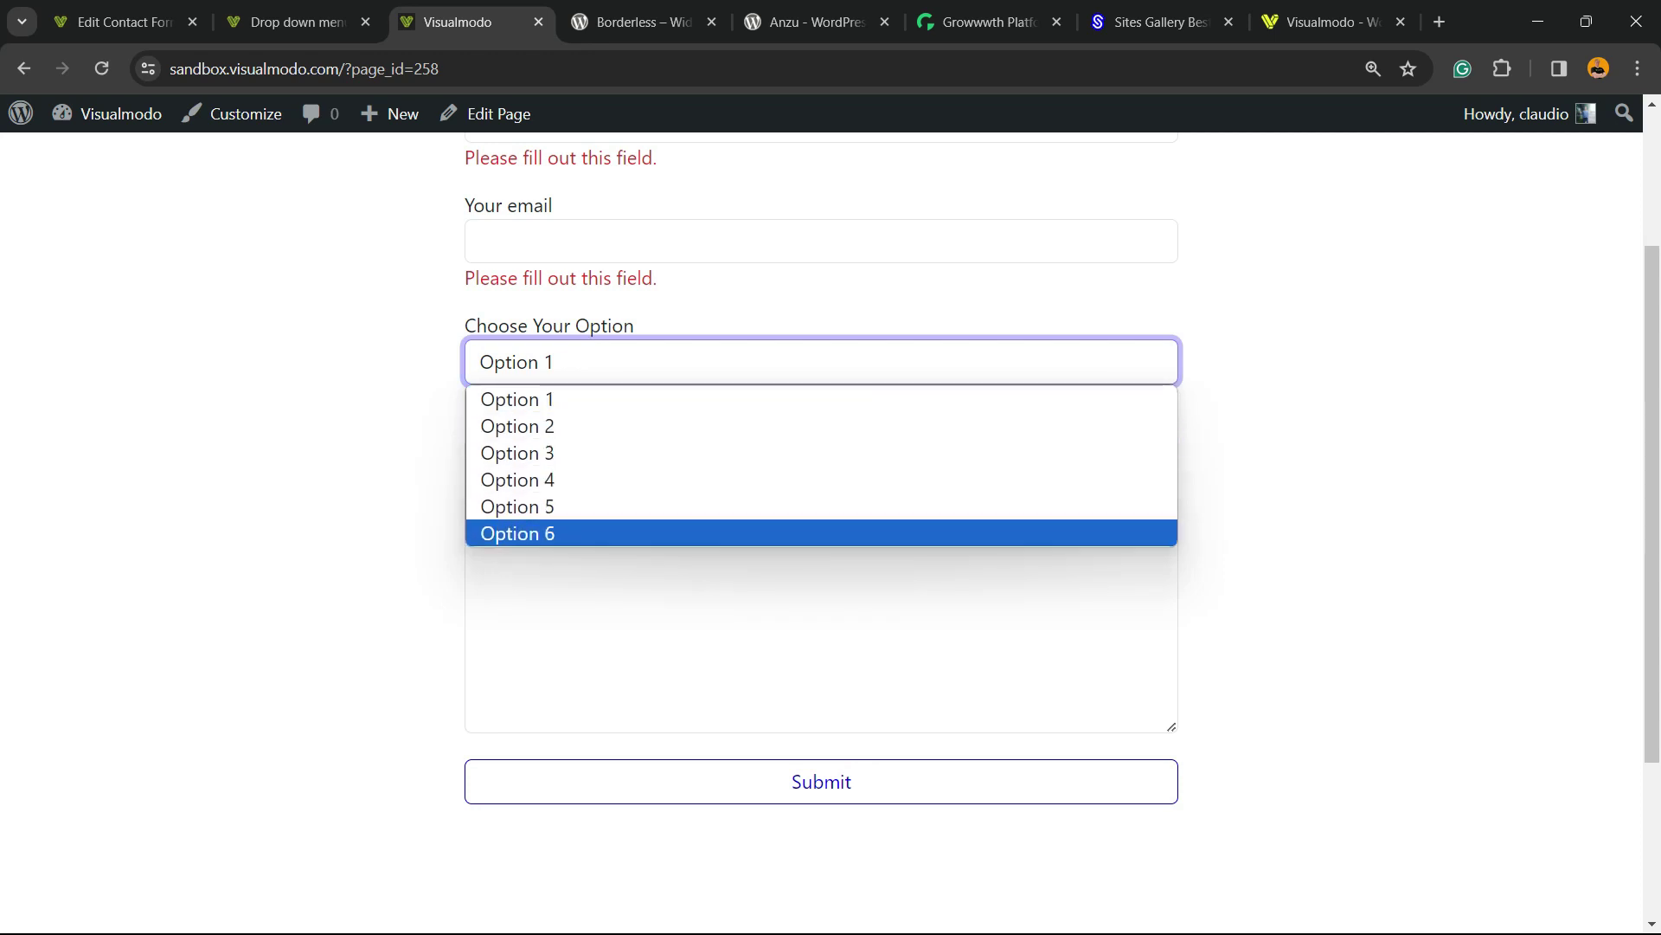
pyautogui.click(1281, 389)
# - Reopen Contact form 1 for editing from the contact forms list and review each field label in its template
pyautogui.click(121, 21)
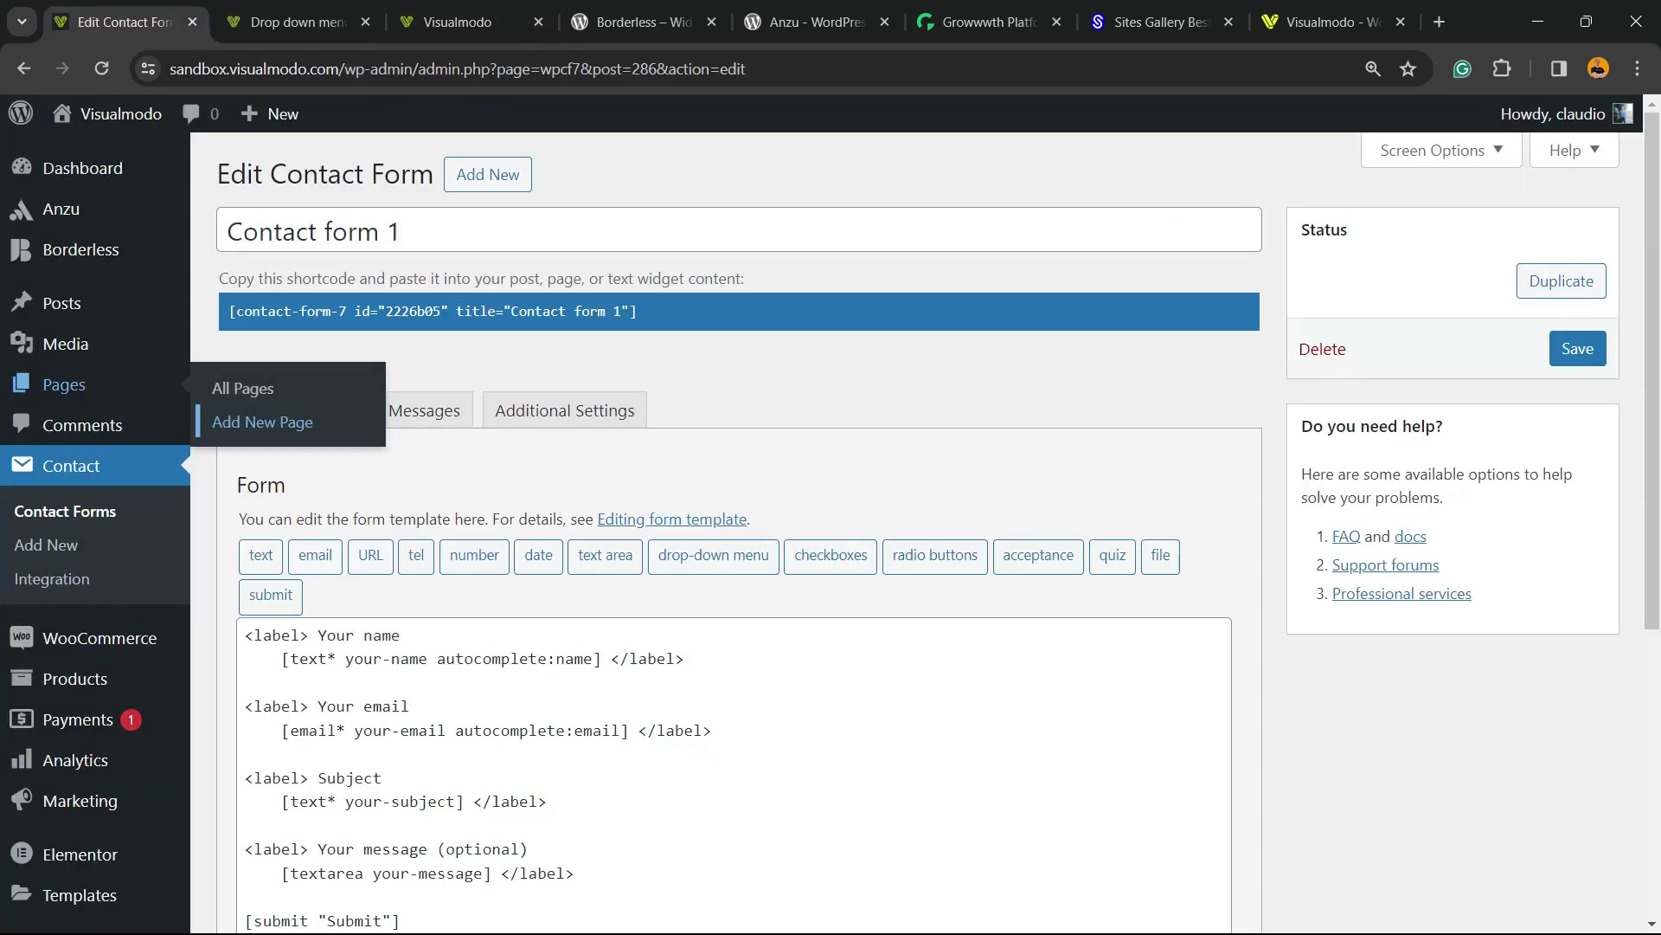
pyautogui.click(71, 466)
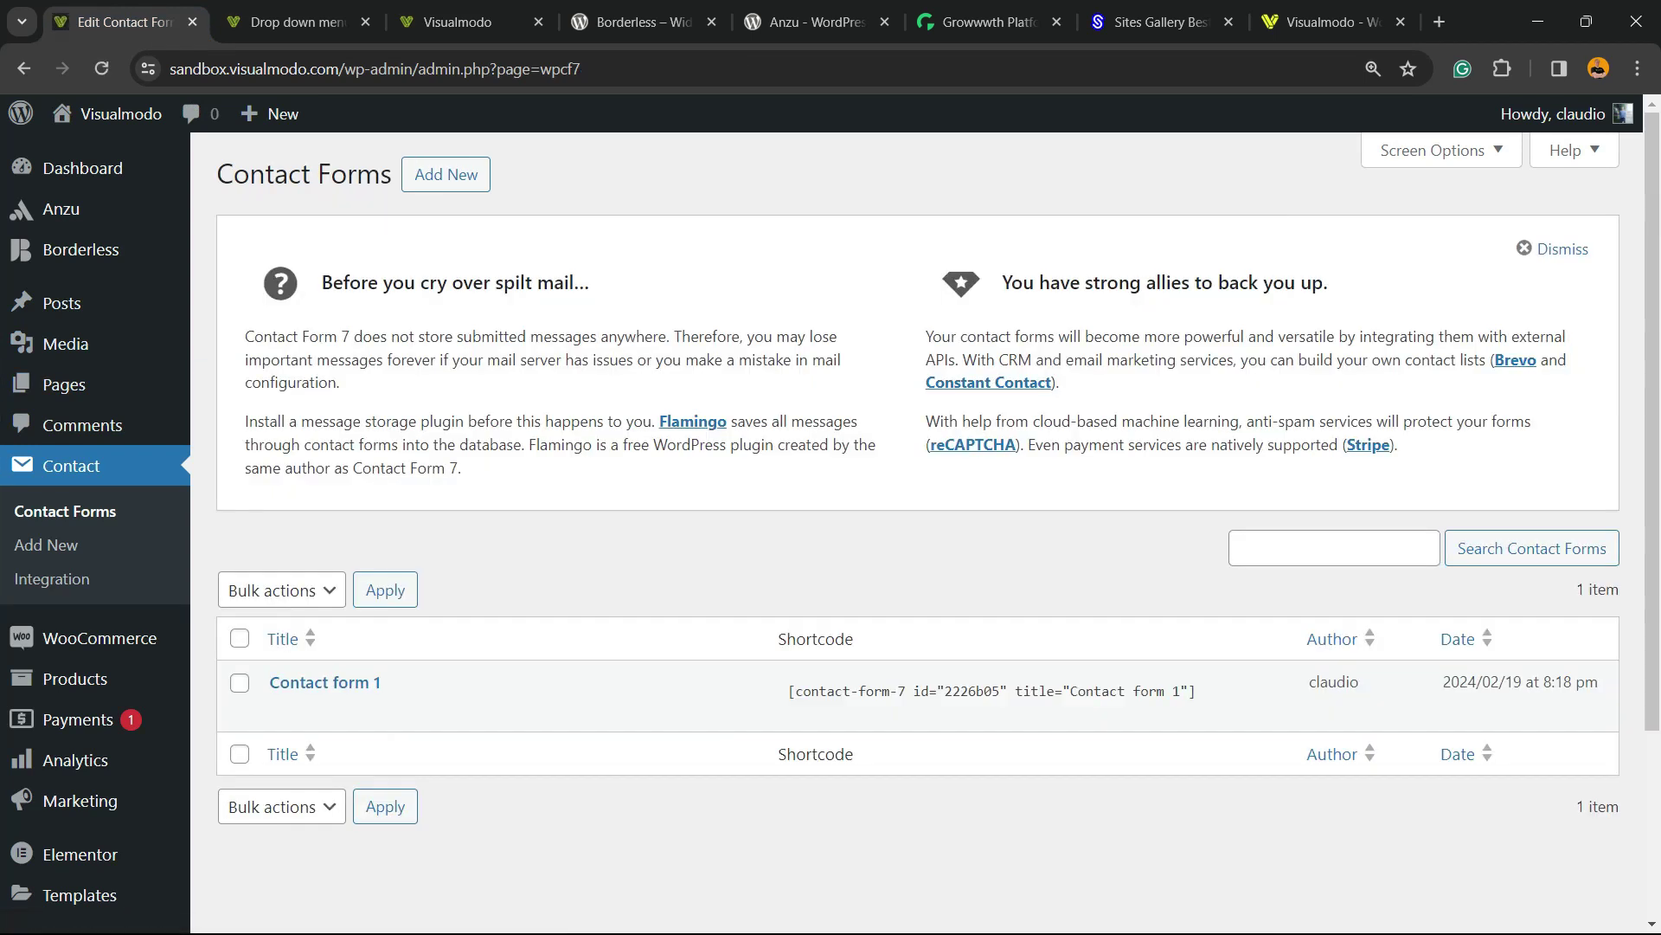
pyautogui.scroll(-2, 917, 432)
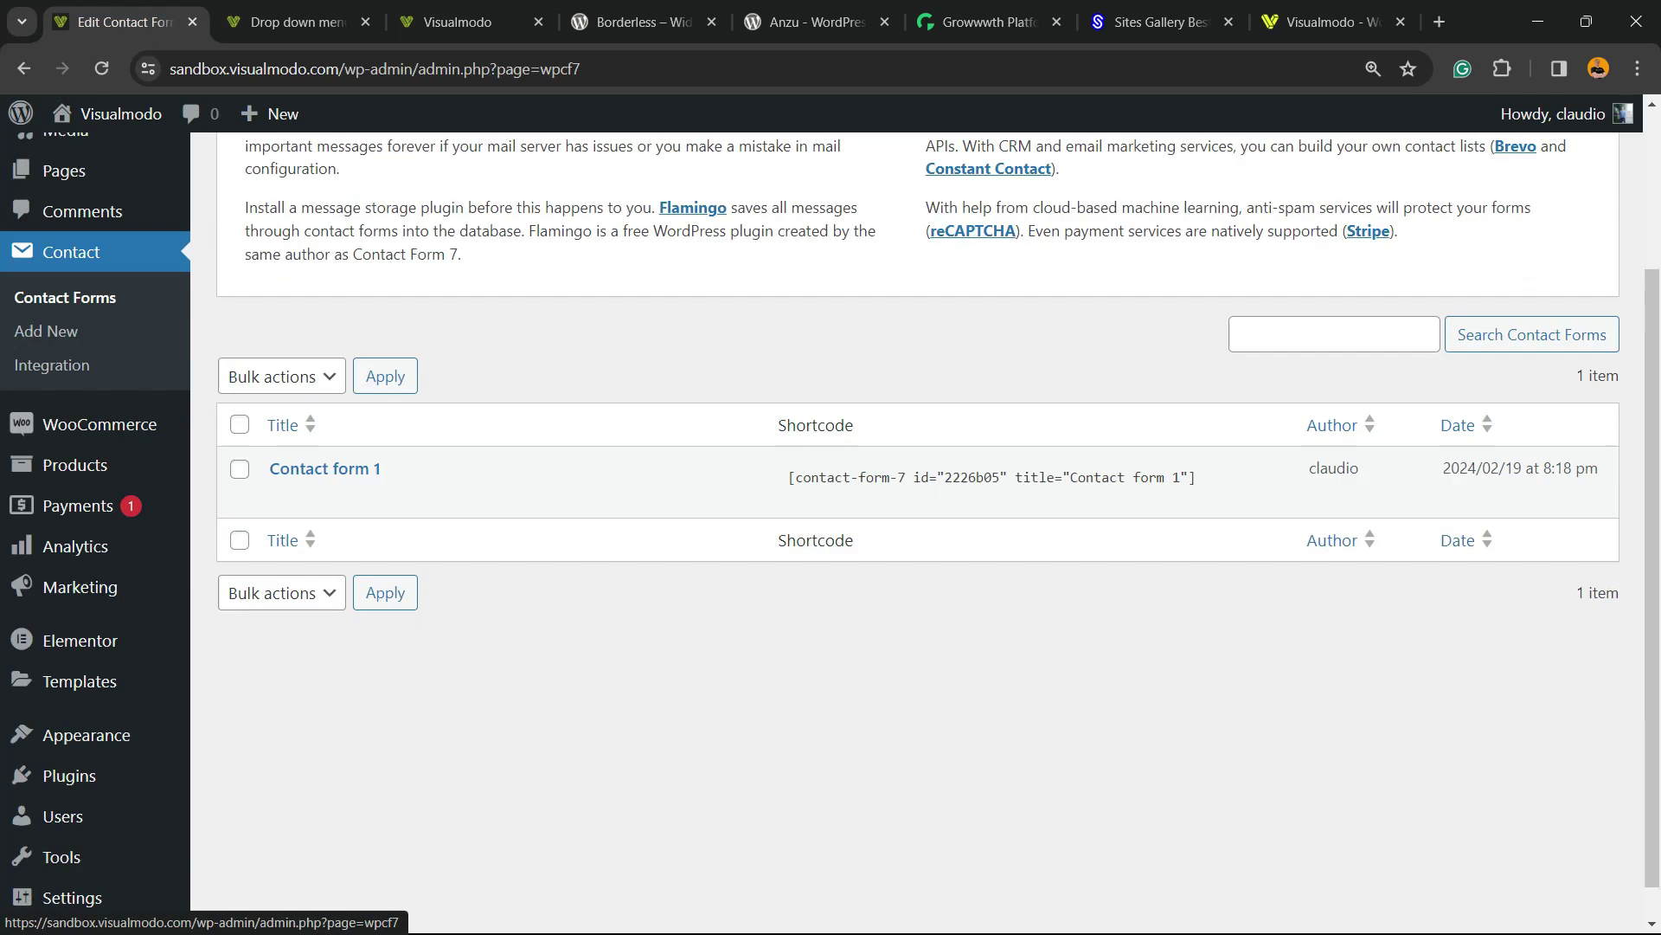
pyautogui.click(325, 465)
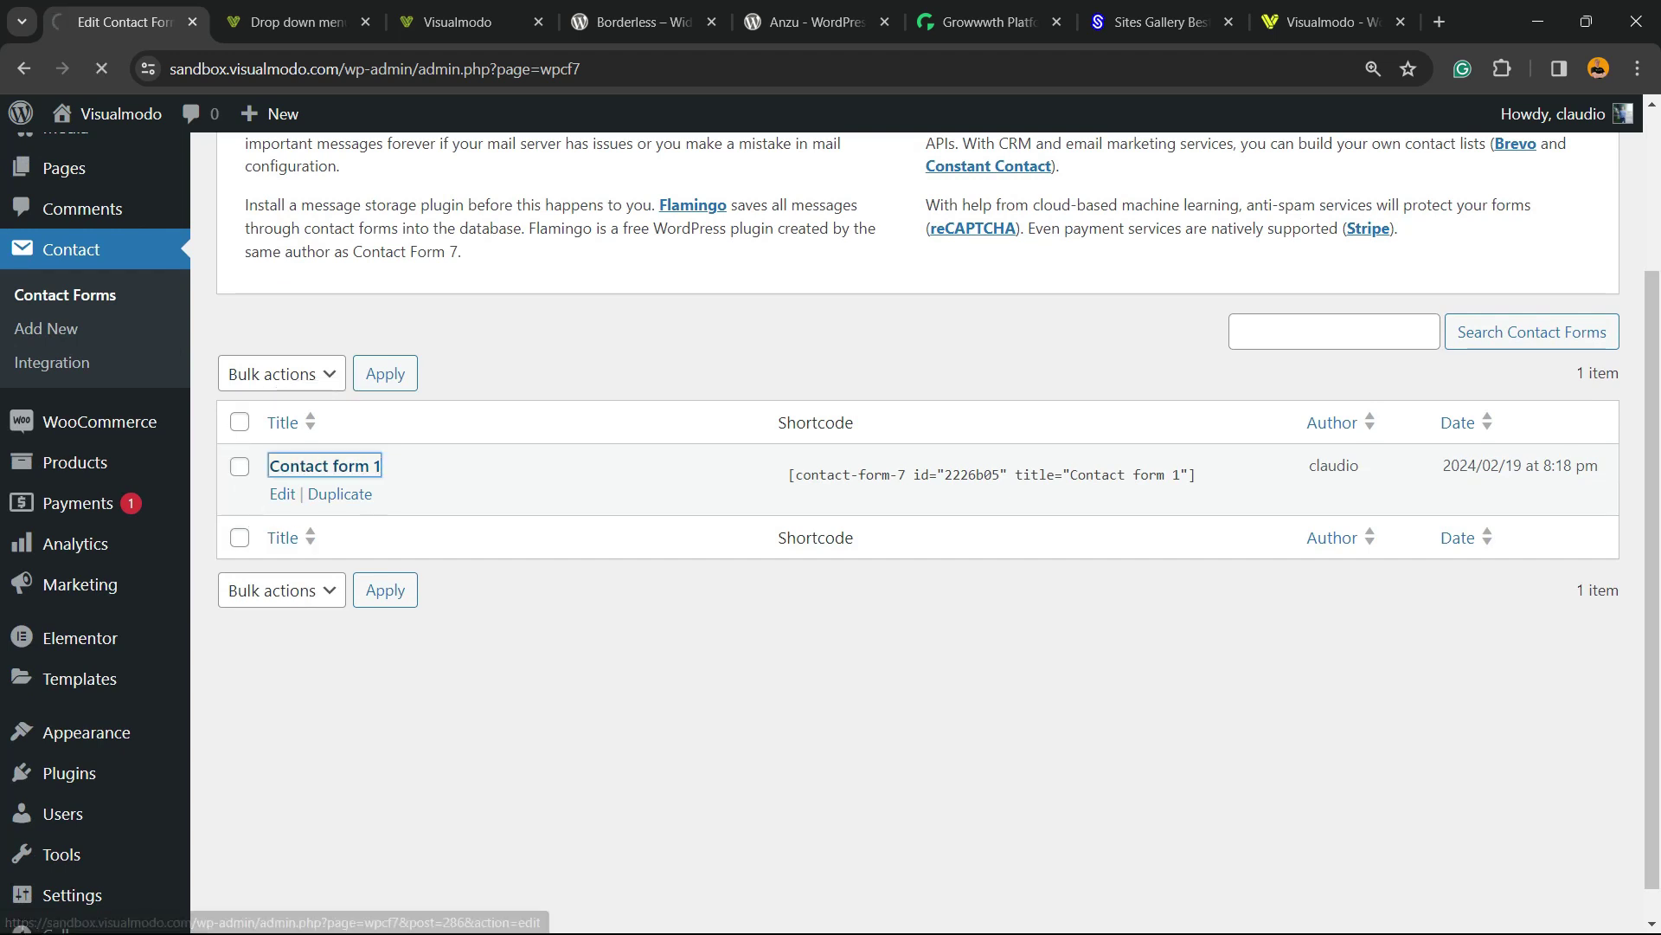
pyautogui.scroll(-2, 831, 533)
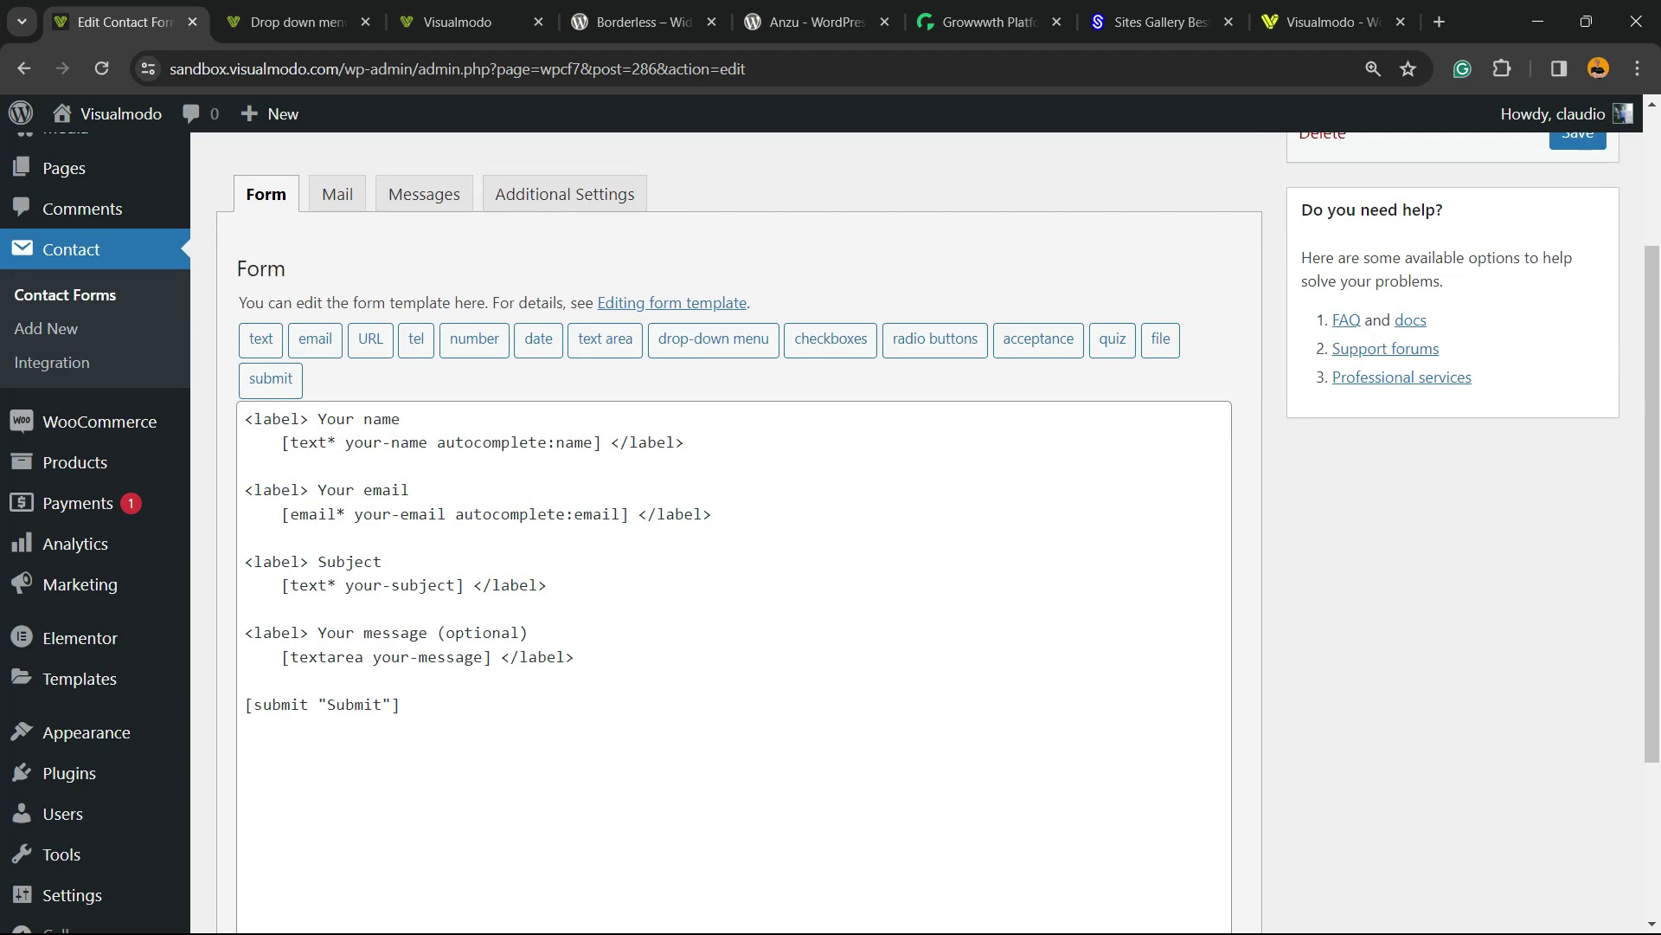
pyautogui.moveTo(407, 419); pyautogui.dragTo(245, 419)
pyautogui.moveTo(408, 489); pyautogui.dragTo(245, 490)
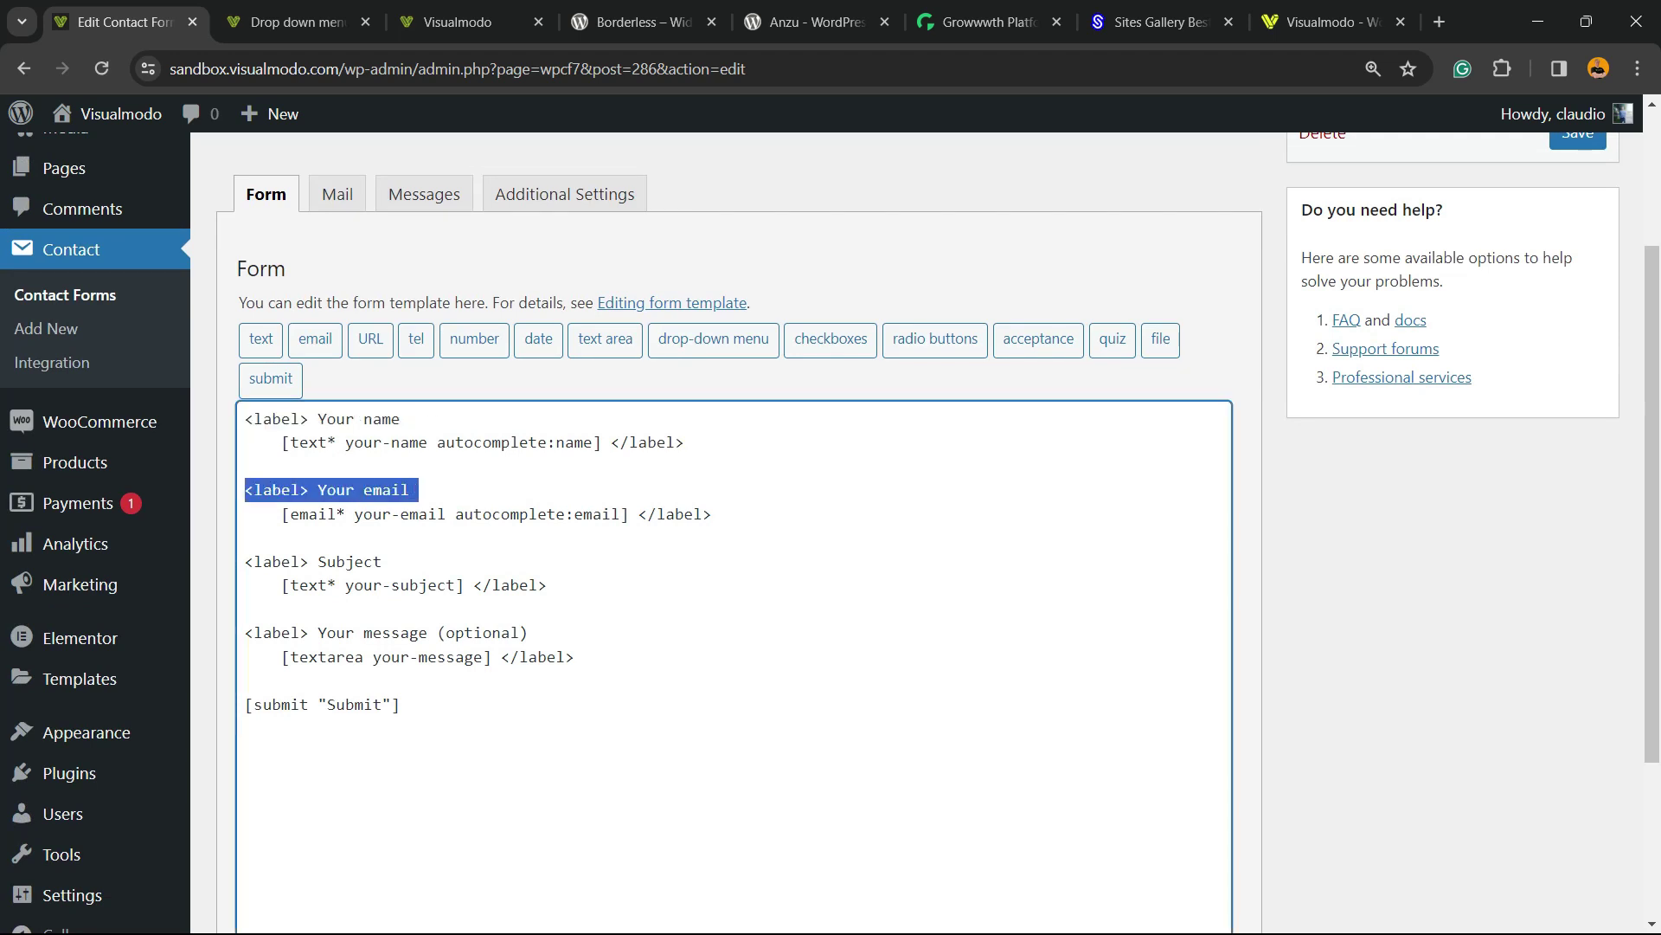
pyautogui.moveTo(381, 561); pyautogui.dragTo(245, 561)
pyautogui.moveTo(528, 632); pyautogui.dragTo(245, 633)
pyautogui.moveTo(399, 703); pyautogui.dragTo(245, 704)
# - Insert two blank lines between the Your email and Subject fields in the form template and place the cursor there
pyautogui.click(365, 562)
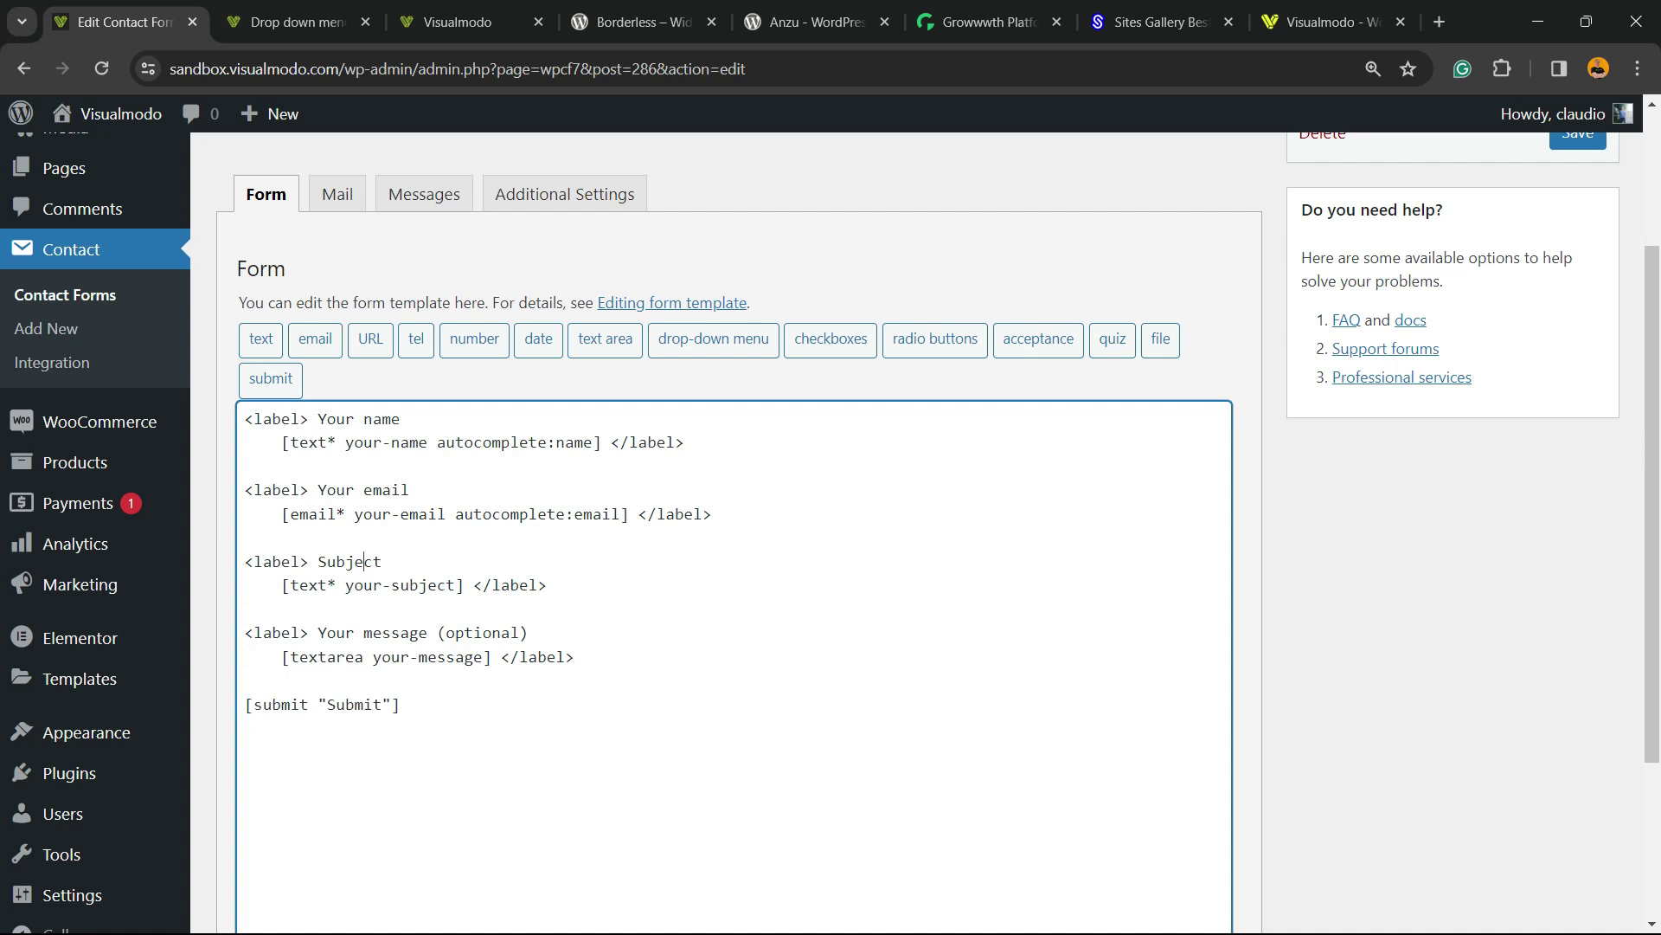
pyautogui.press('Return')
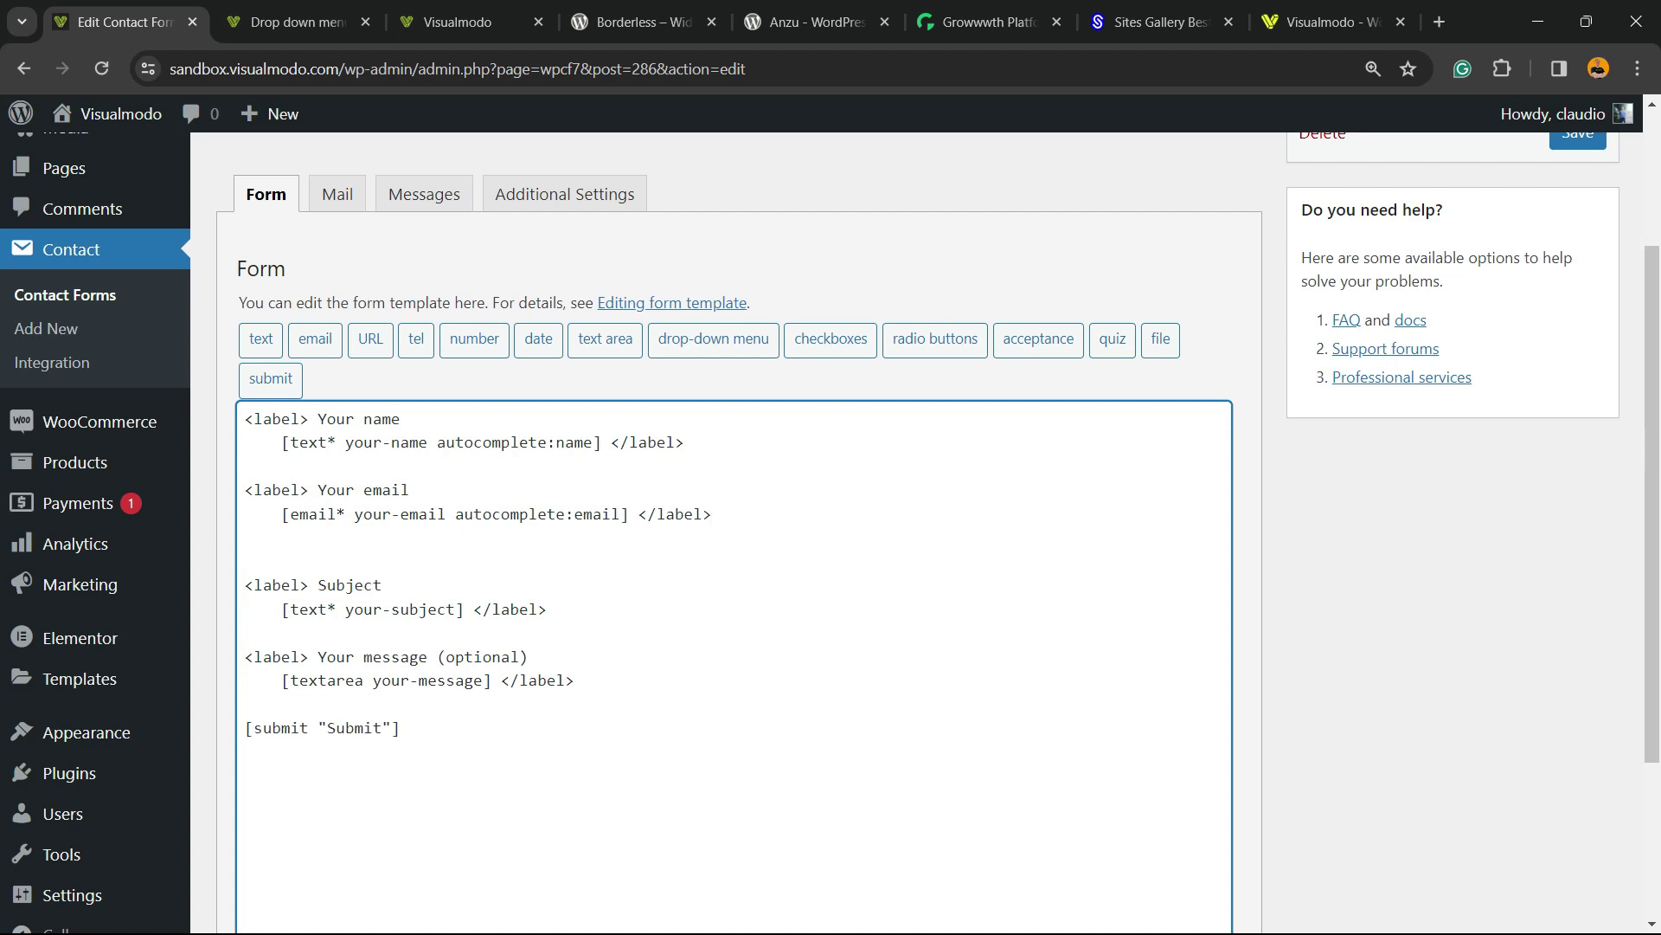
pyautogui.press('Return')
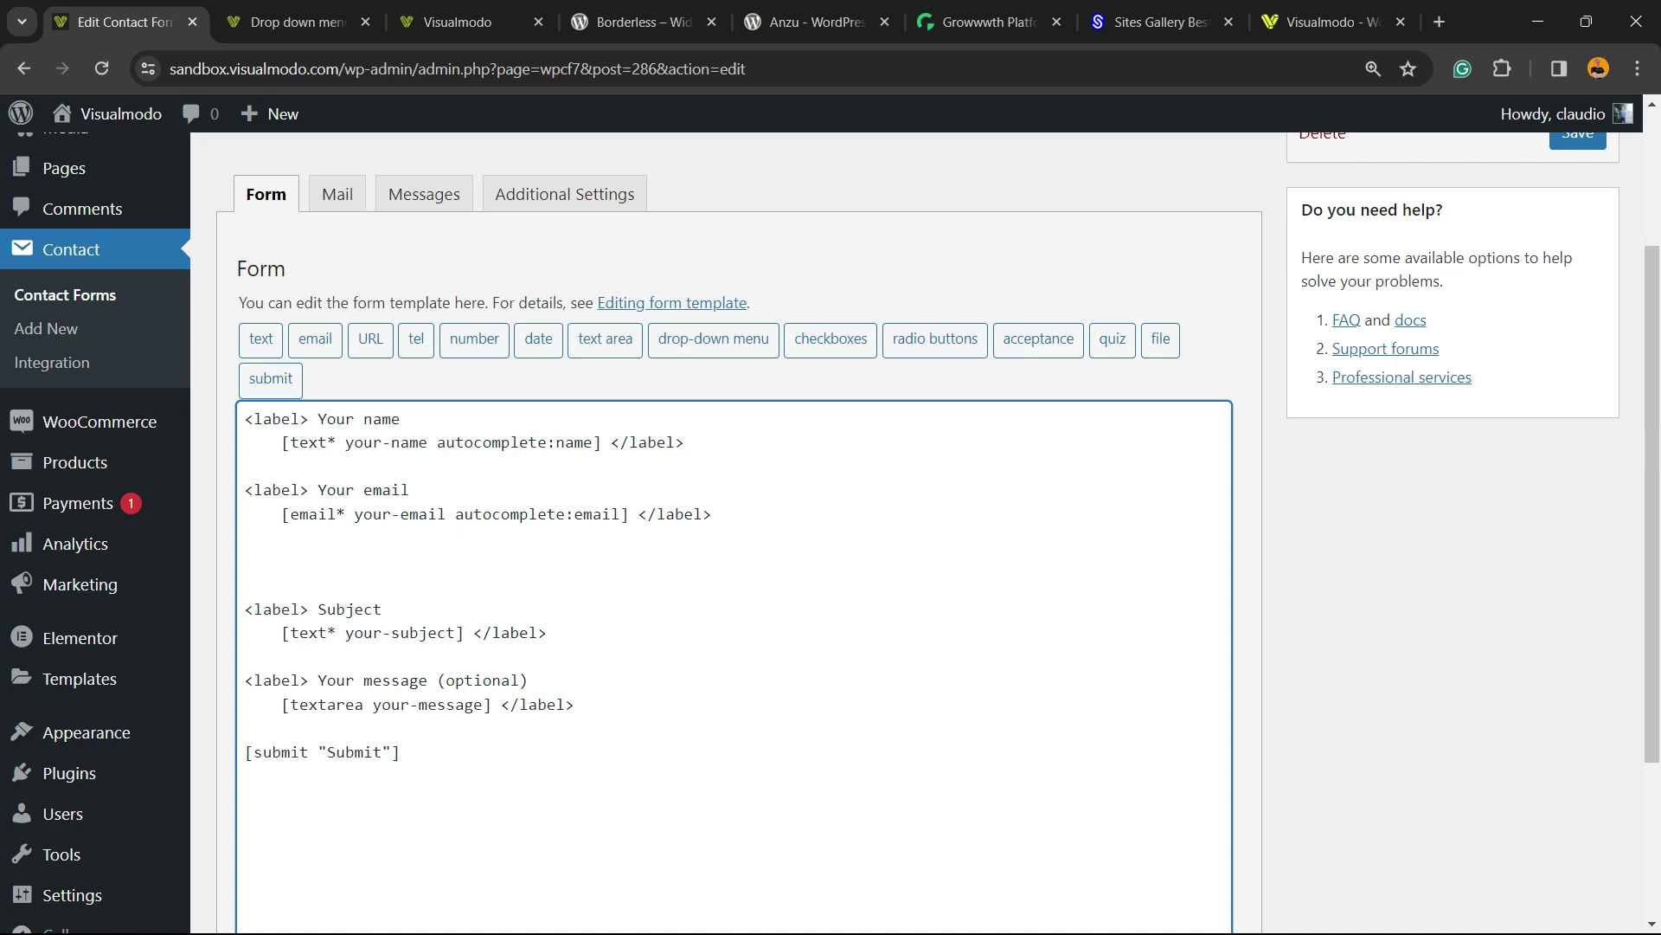
pyautogui.hotkey('ctrl', 'Tab')
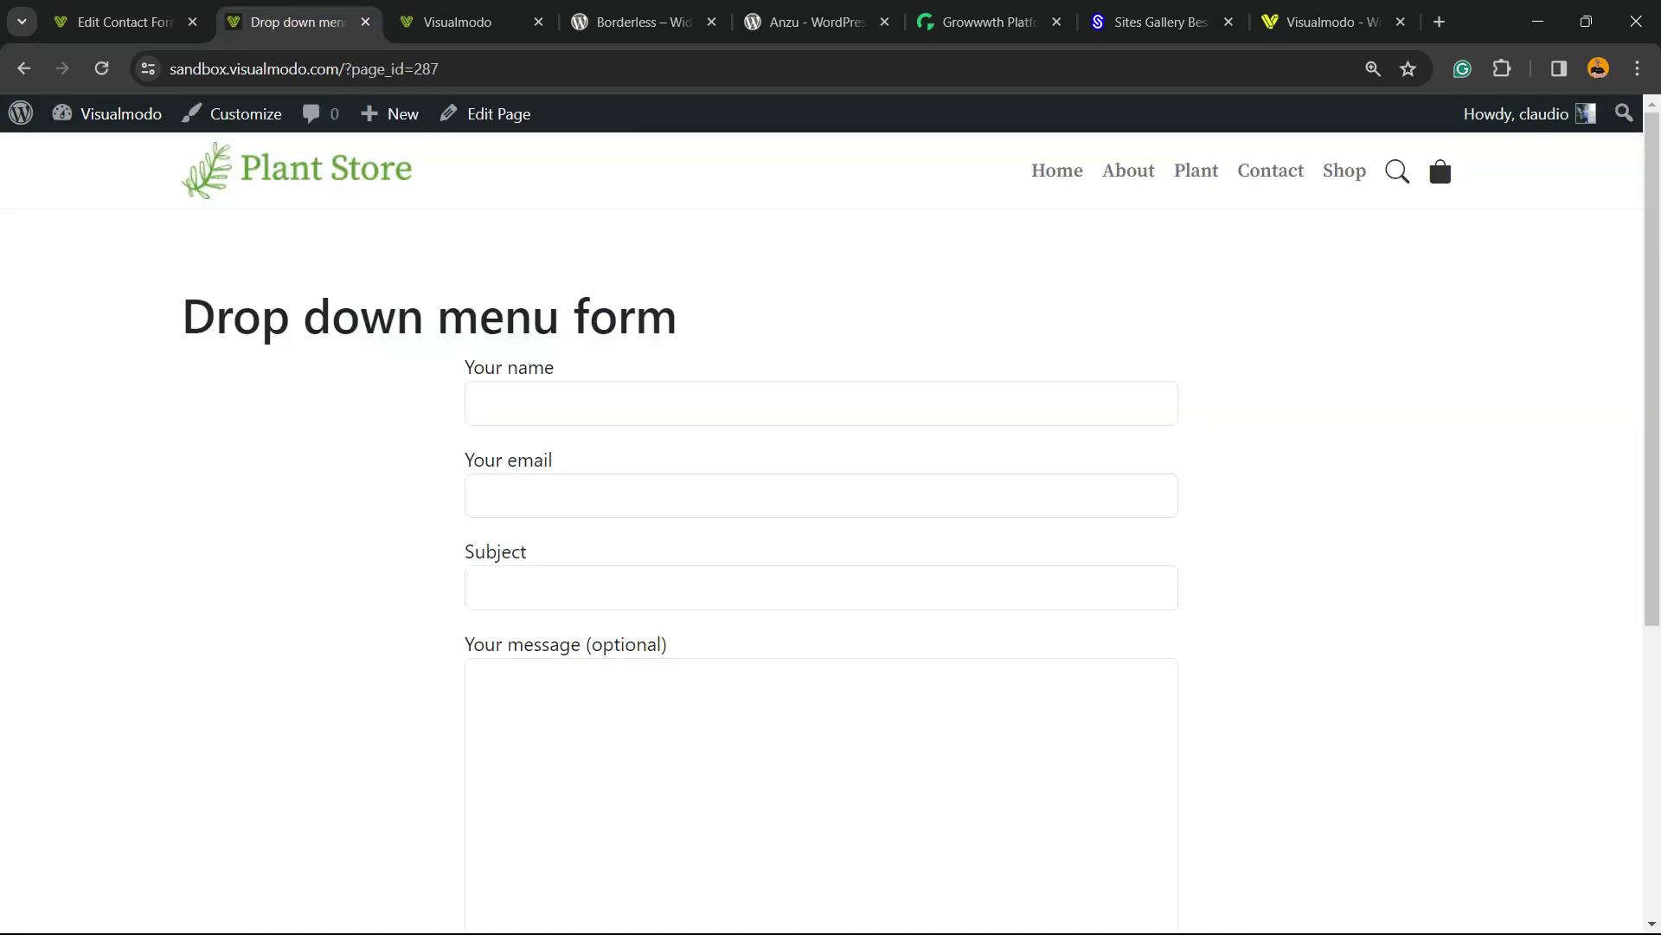
pyautogui.hotkey('ctrl', 'shift', 'Tab')
pyautogui.tripleClick(337, 491)
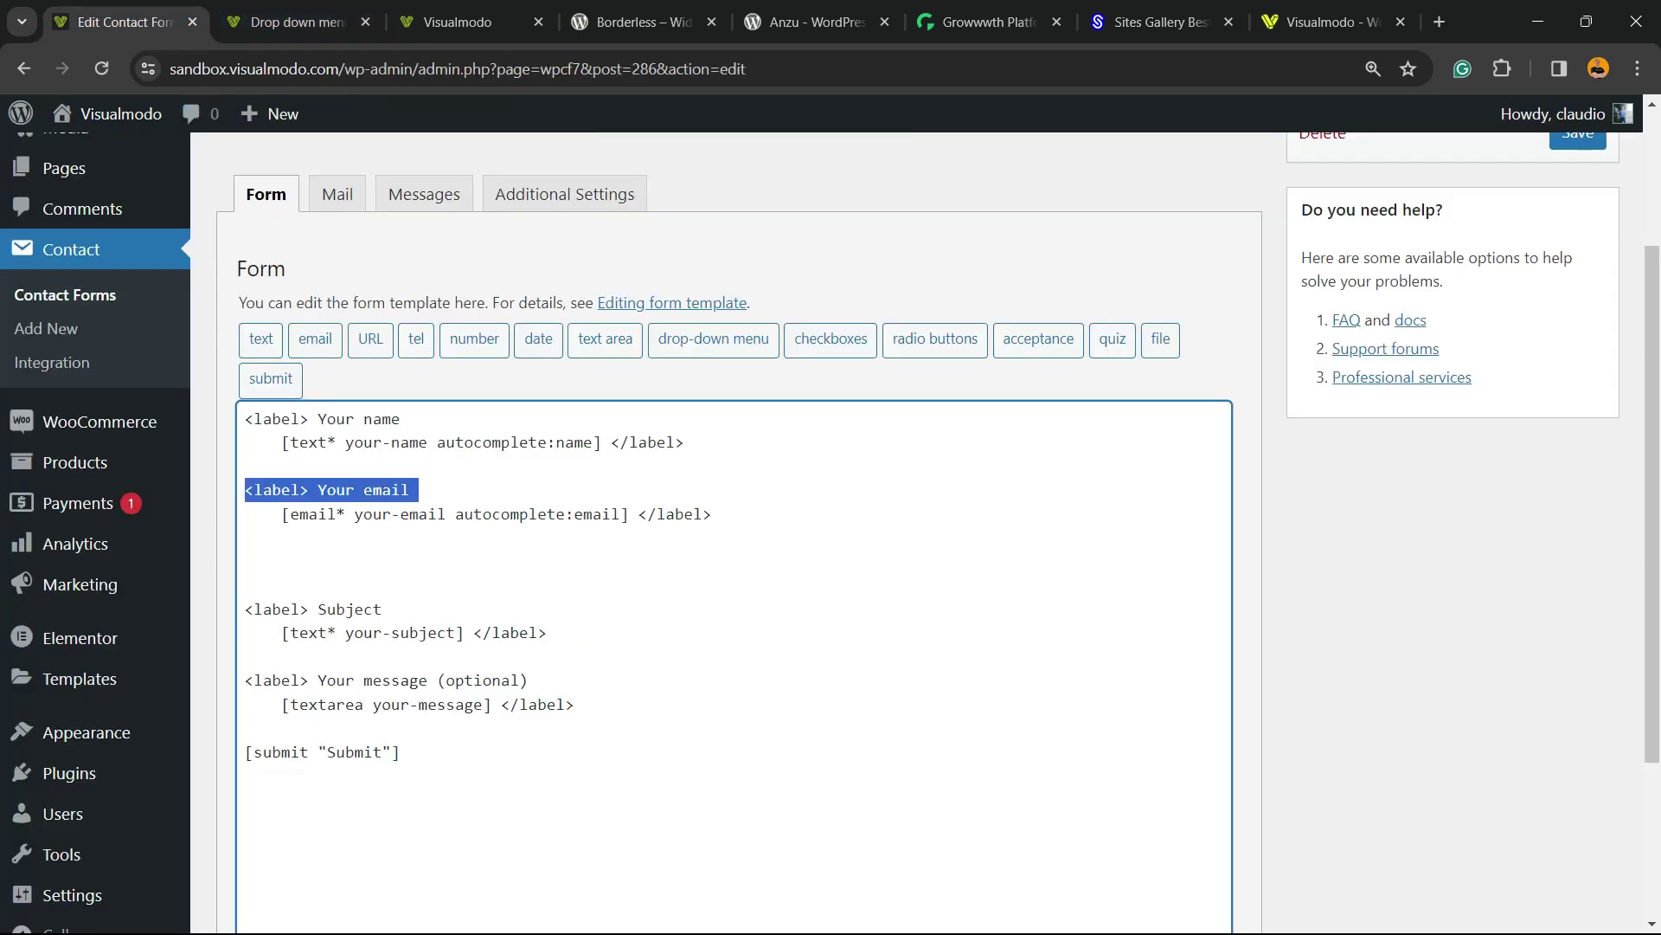
pyautogui.tripleClick(335, 609)
pyautogui.click(336, 562)
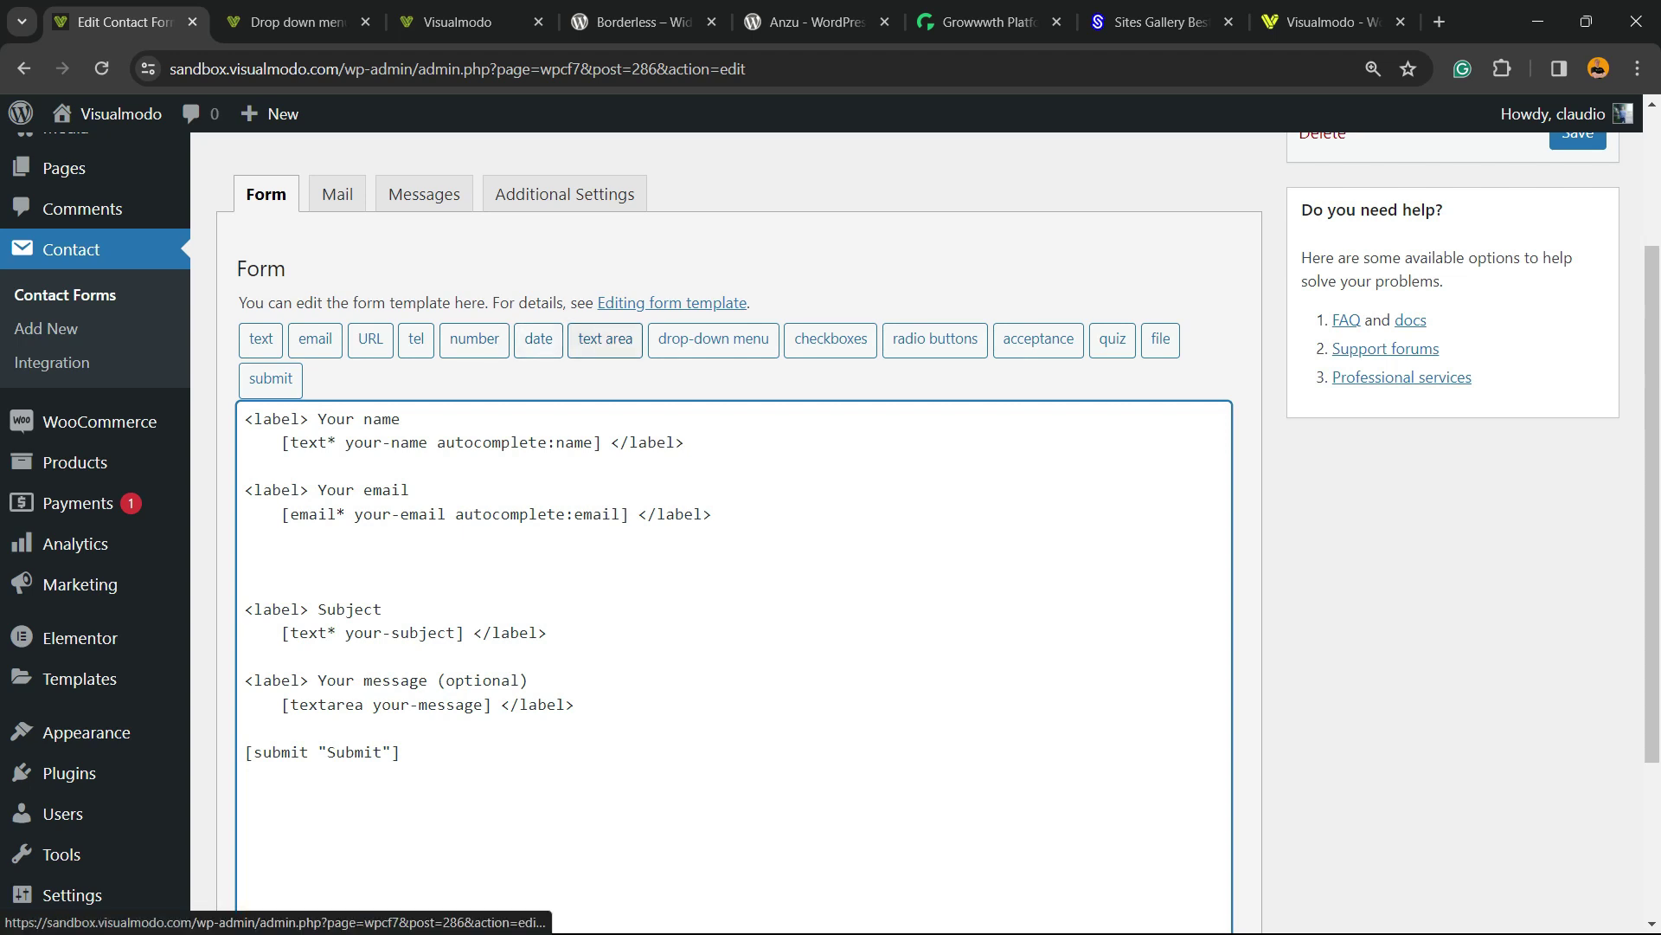
# - Open the drop-down menu form-tag generator and check the sample form's option list for reference
pyautogui.click(694, 340)
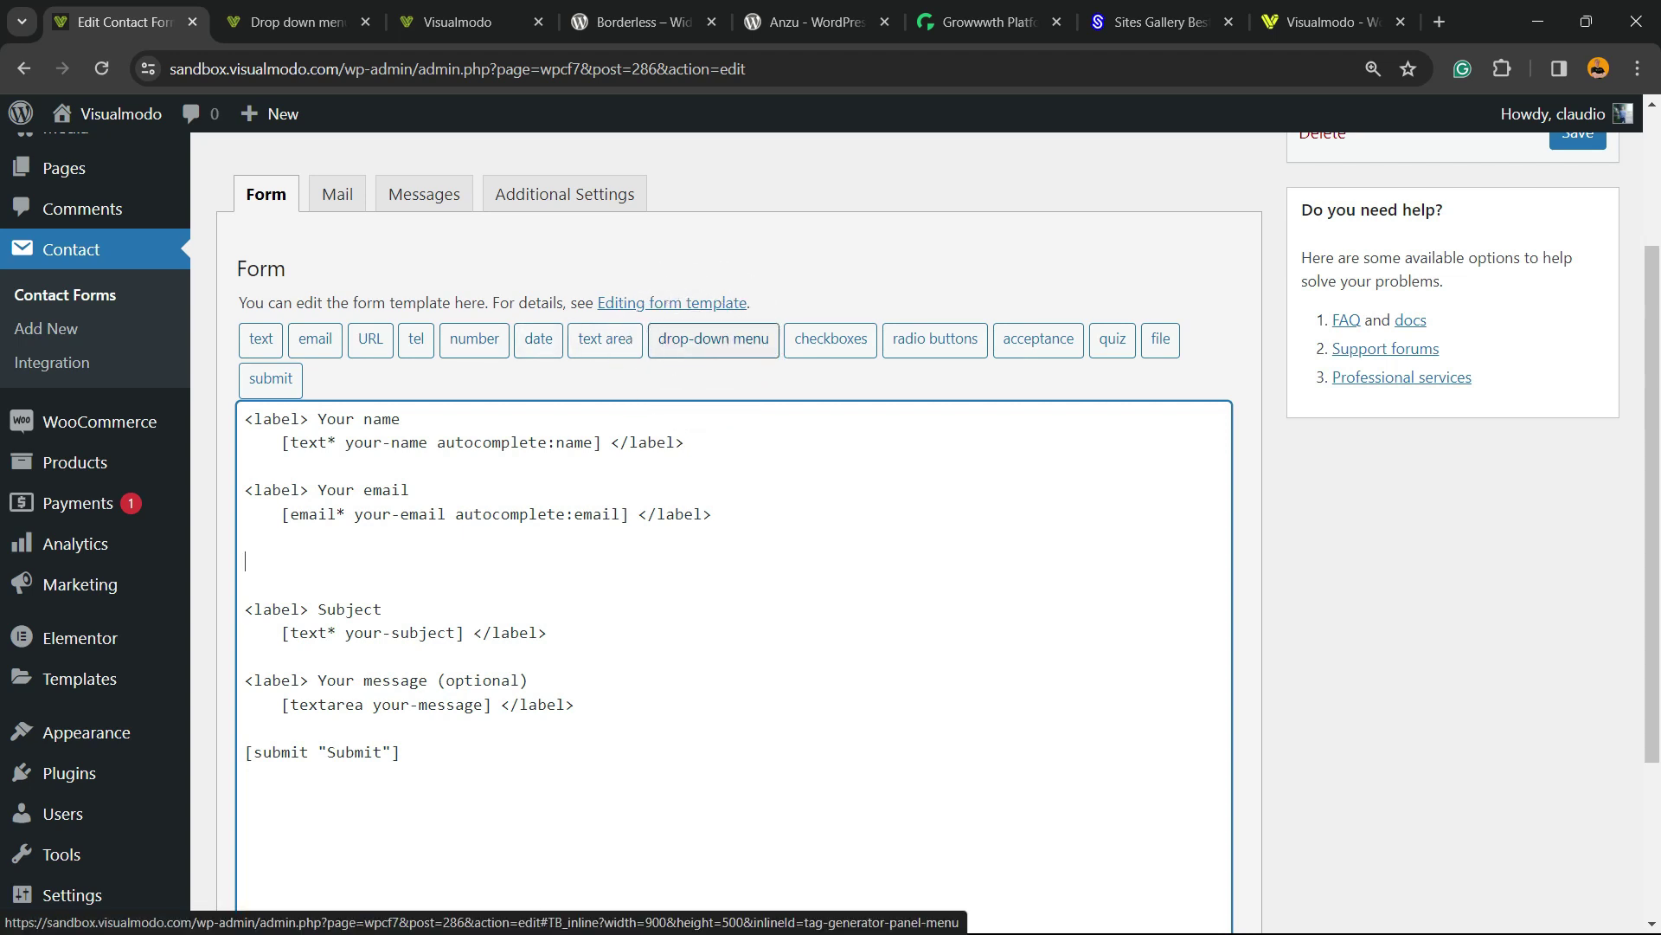
pyautogui.click(697, 340)
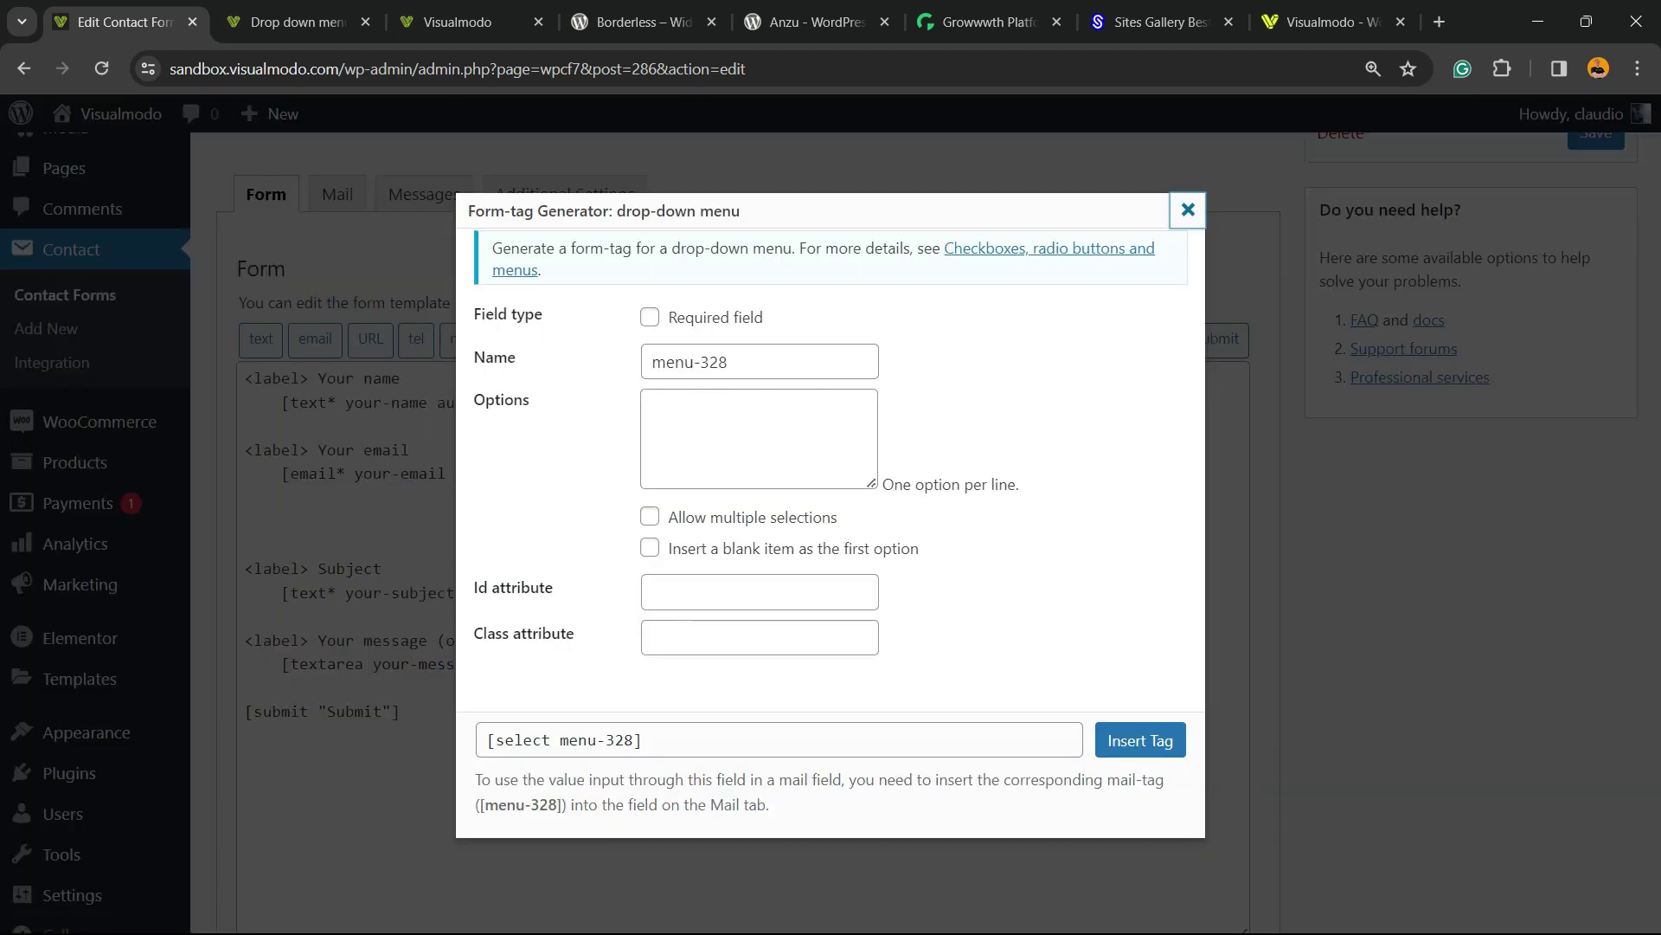
pyautogui.click(758, 438)
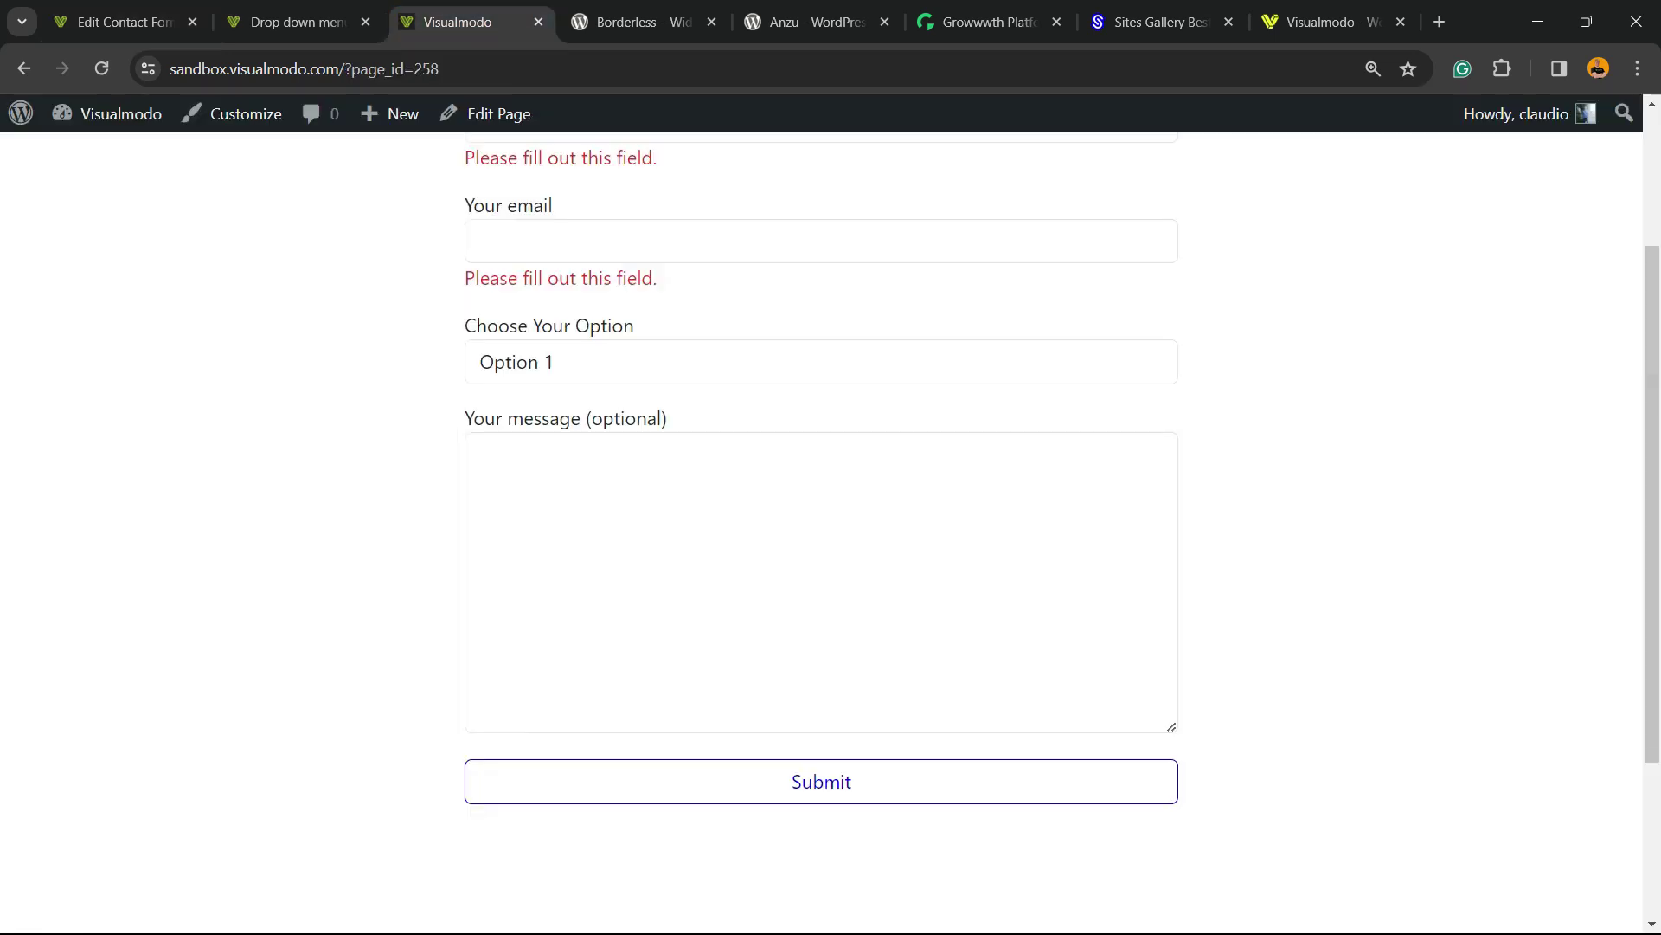
pyautogui.click(821, 362)
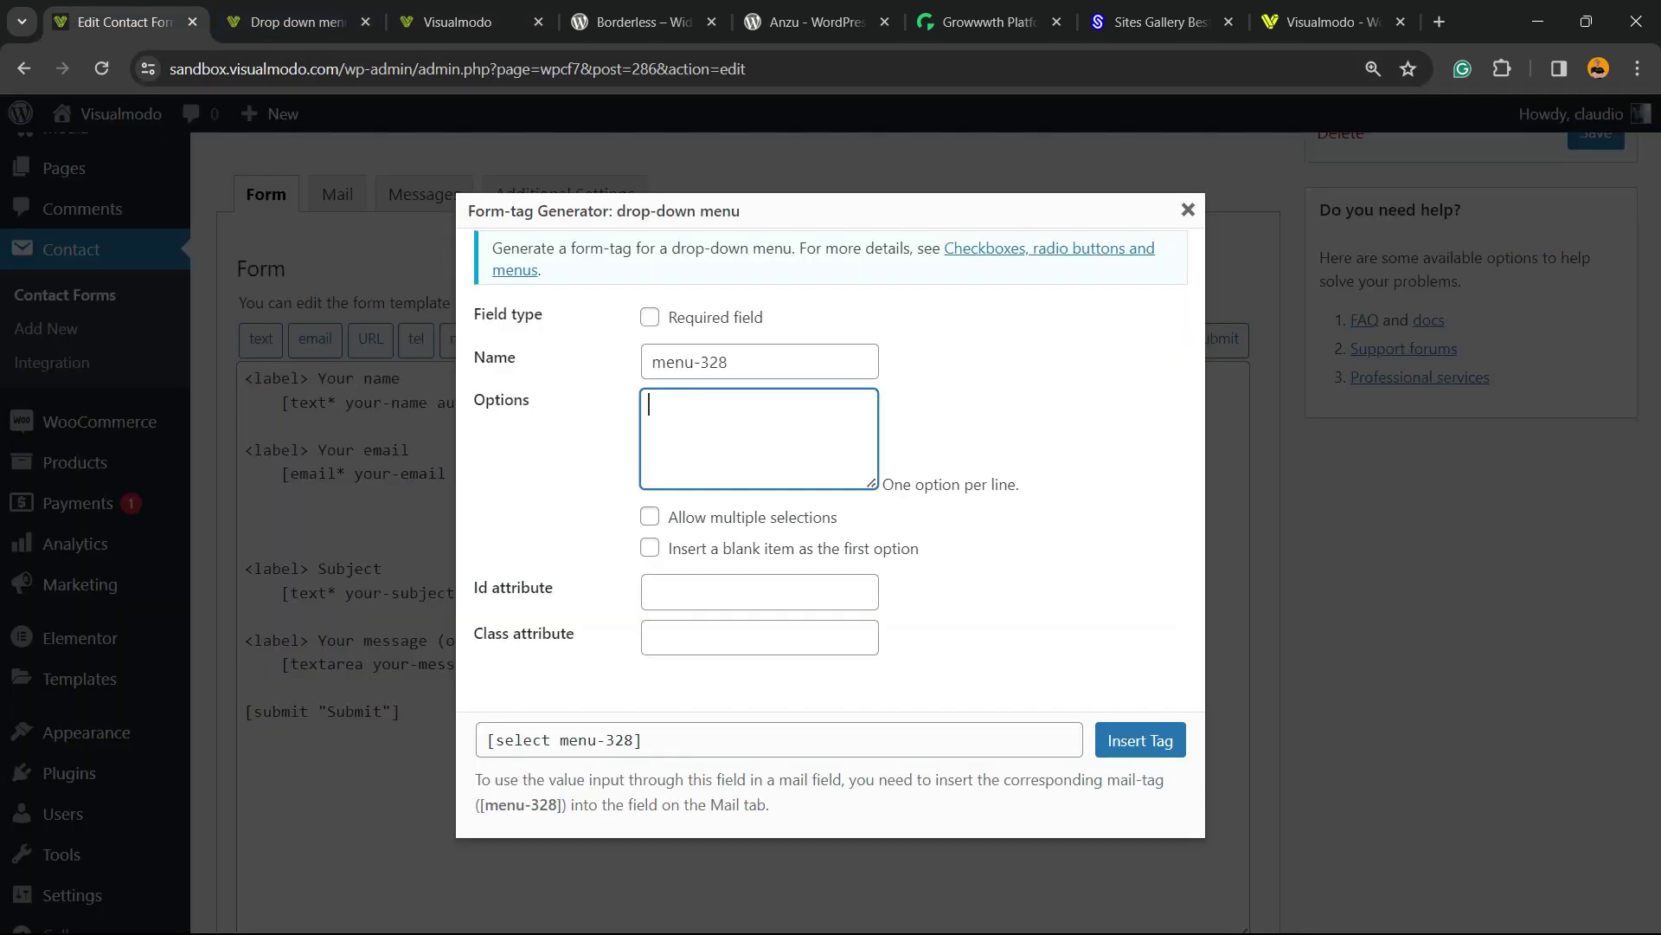
pyautogui.click(294, 21)
# - Fill the drop-down tag's options with six separate lines reading "Option 1"
pyautogui.write('Option 1')
pyautogui.hotkey('ctrl', 'a')
pyautogui.hotkey('ctrl', 'c')
pyautogui.press('Right')
pyautogui.press('Return')
pyautogui.hotkey('ctrl', 'v')
pyautogui.press('Return')
pyautogui.hotkey('ctrl', 'v')
pyautogui.press('Return')
pyautogui.hotkey('ctrl', 'v')
pyautogui.press('Return')
pyautogui.hotkey('ctrl', 'v')
pyautogui.press('Return')
pyautogui.hotkey('ctrl', 'v')
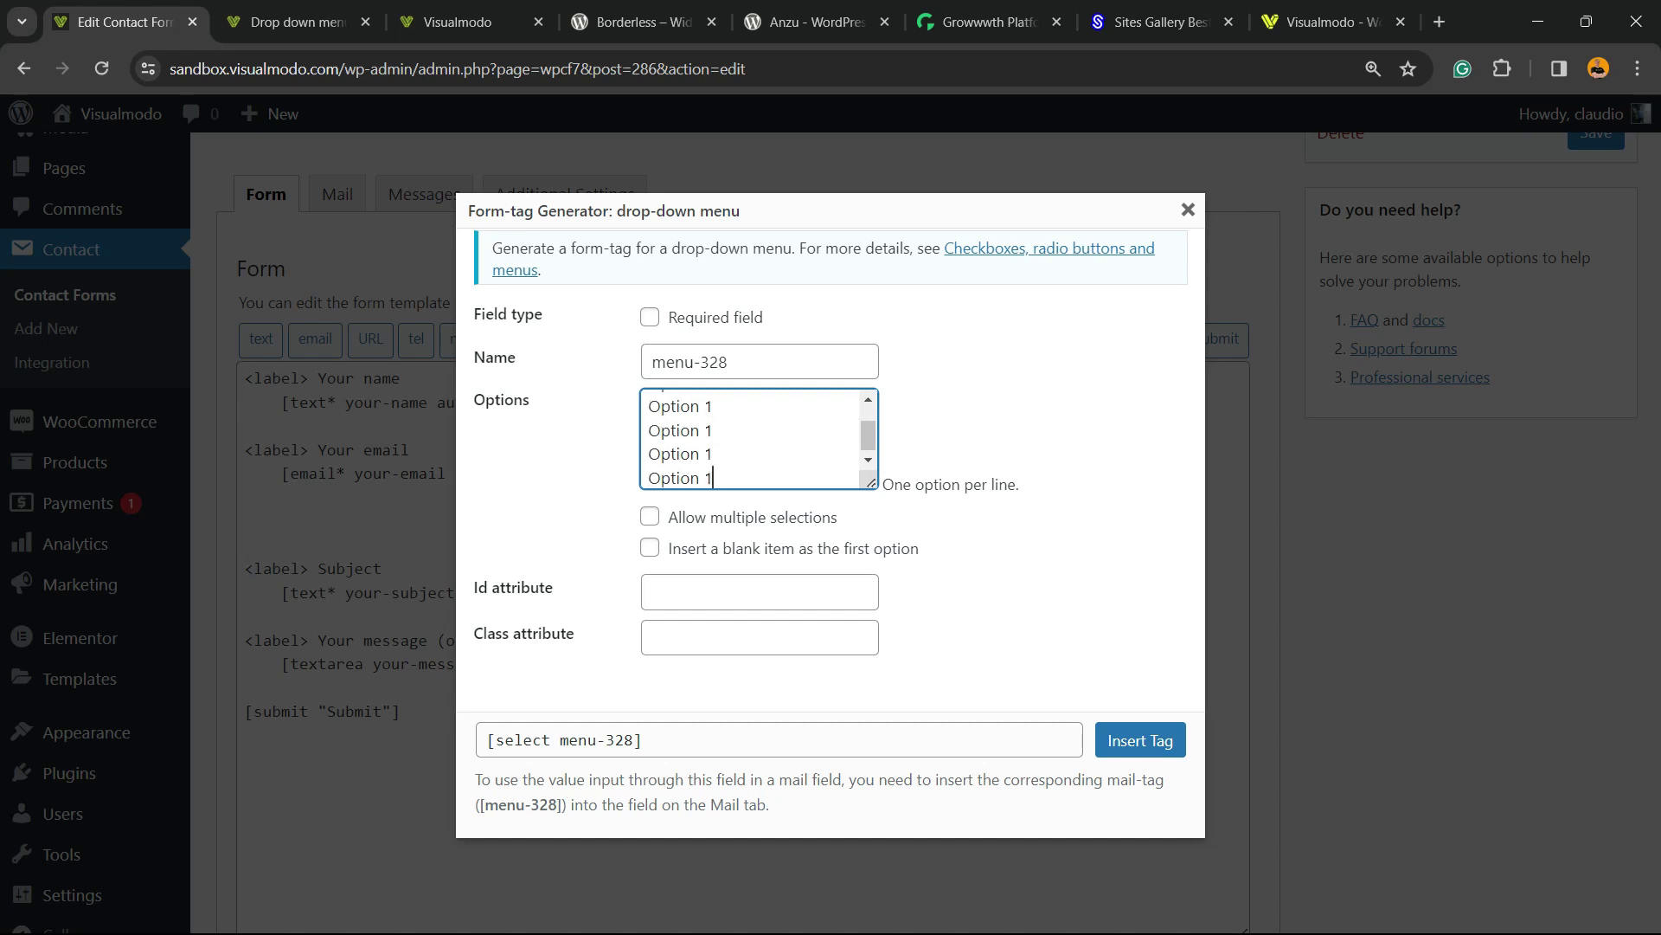
# - Renumber the second, third and fourth lines of the drop-down tag's options to Option 2, Option 3 and Option 4
pyautogui.scroll(1, 750, 439)
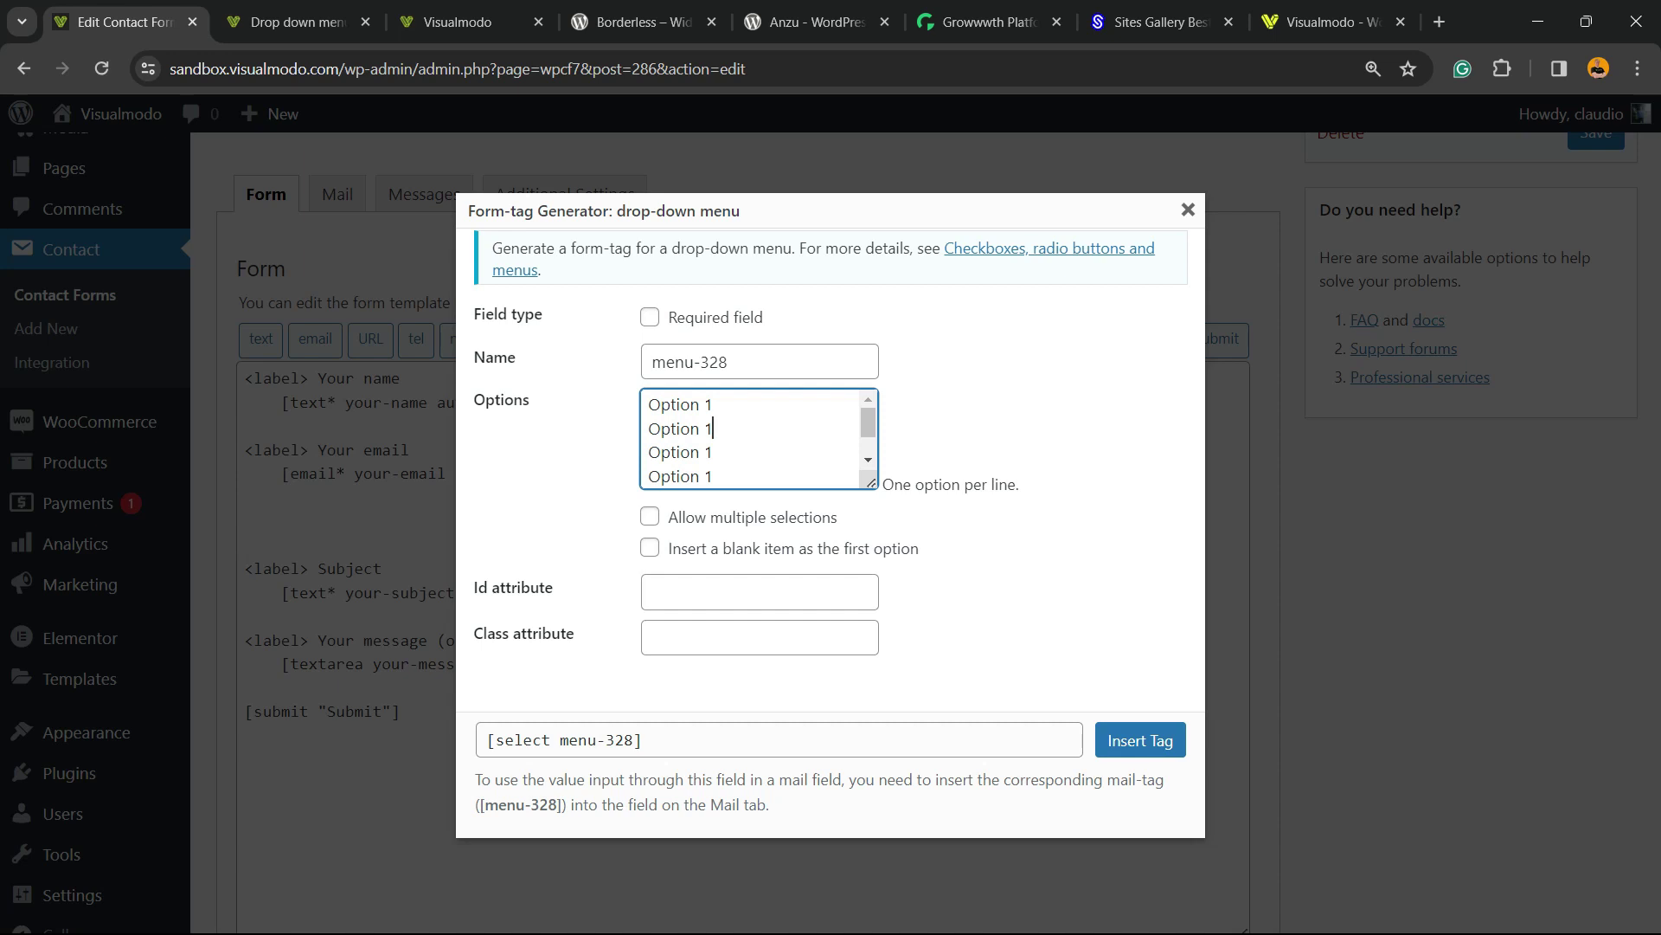
pyautogui.press('BackSpace')
pyautogui.write('2')
pyautogui.press('Down')
pyautogui.press('BackSpace')
pyautogui.write('3')
pyautogui.press('Down')
pyautogui.press('BackSpace')
pyautogui.write('4')
pyautogui.press('Down')
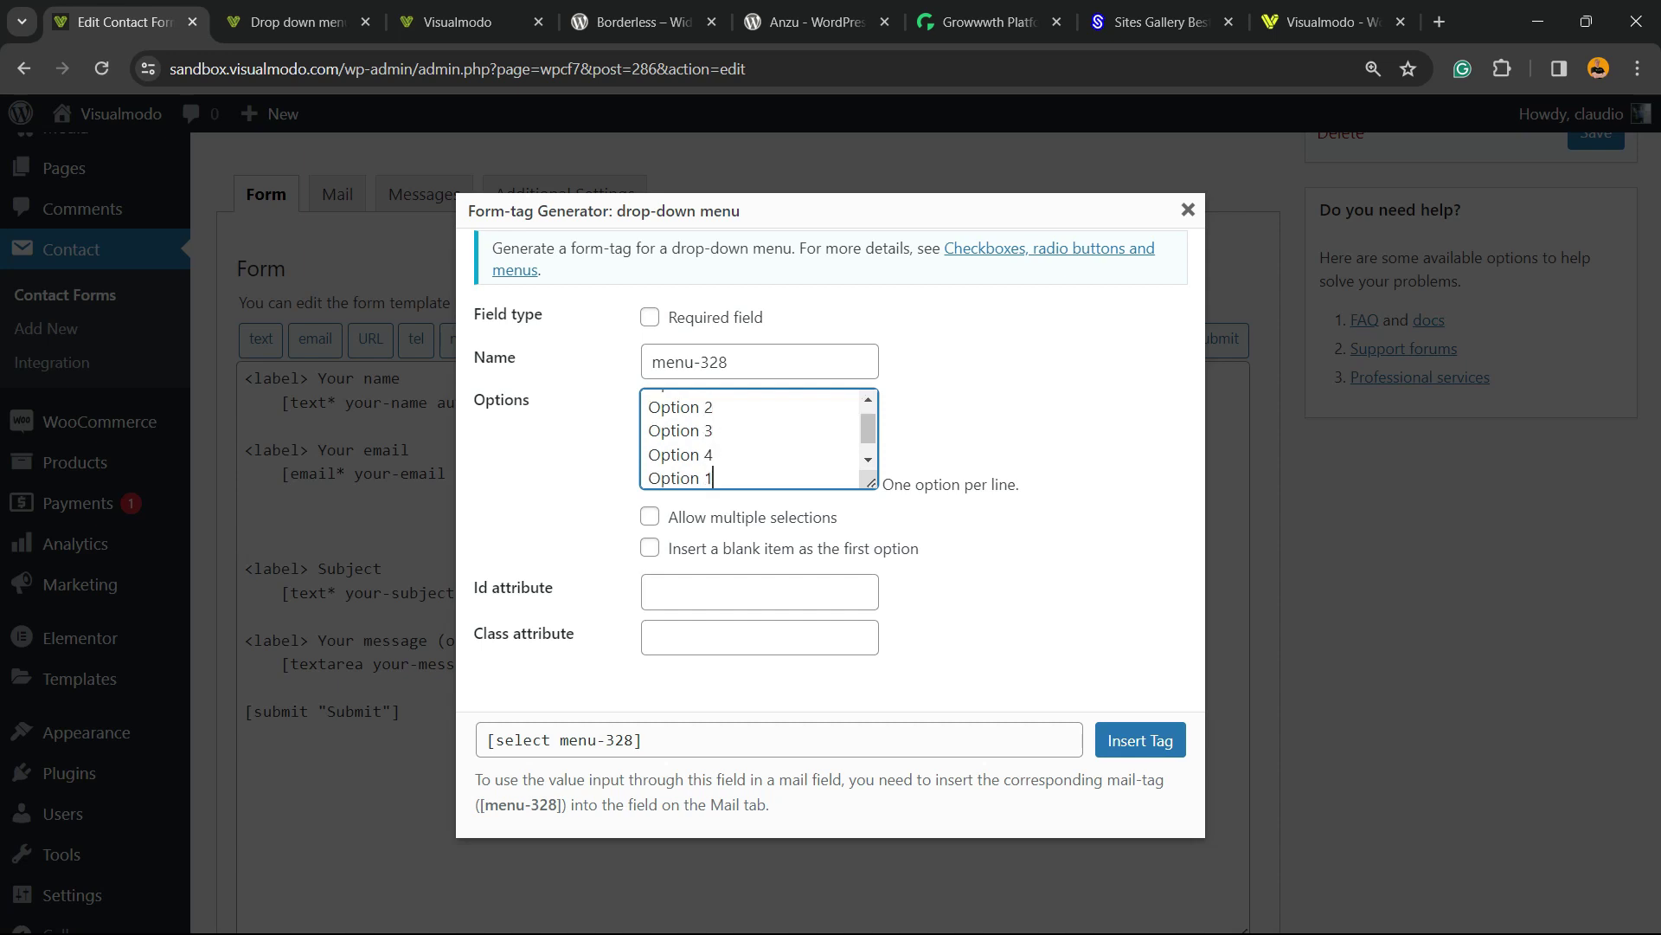
# - Renumber the last two lines of the drop-down tag's options to Option 5 and Option 6
pyautogui.press('BackSpace')
pyautogui.write('5')
pyautogui.press('Down')
pyautogui.press('BackSpace')
pyautogui.write('6')
pyautogui.press('Up')
pyautogui.press('Up')
pyautogui.press('Up')
pyautogui.hotkey('shift', 'Home')
pyautogui.click(715, 407)
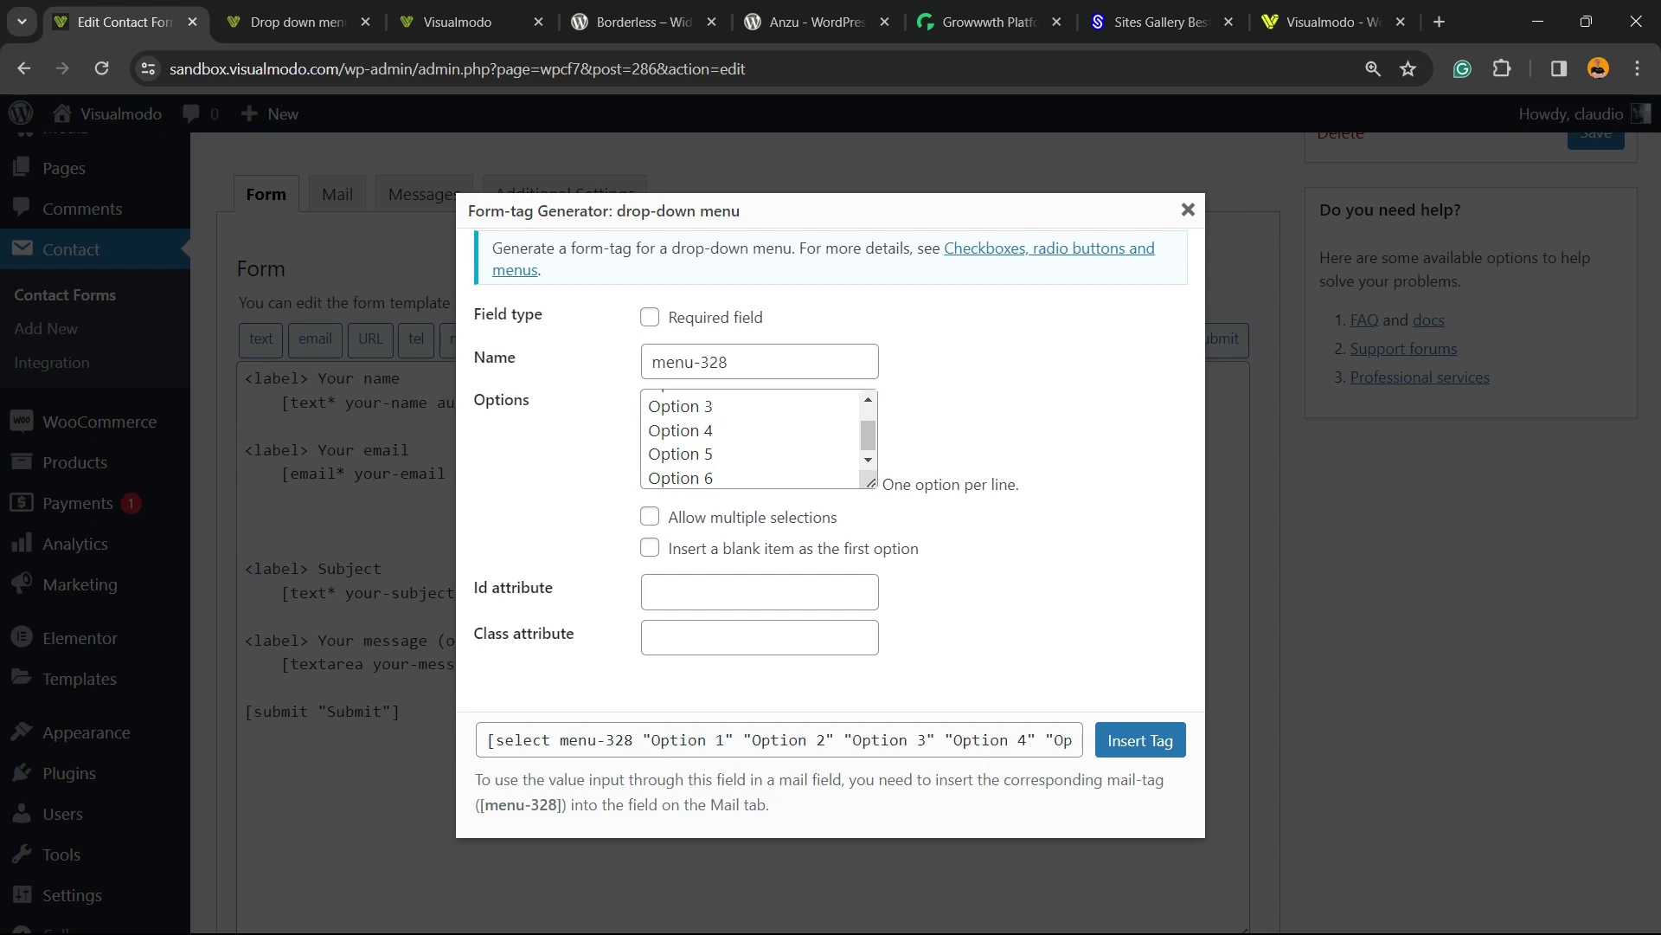
# - Include a blank item as the drop-down's first option and insert the tag into the form template
pyautogui.click(650, 548)
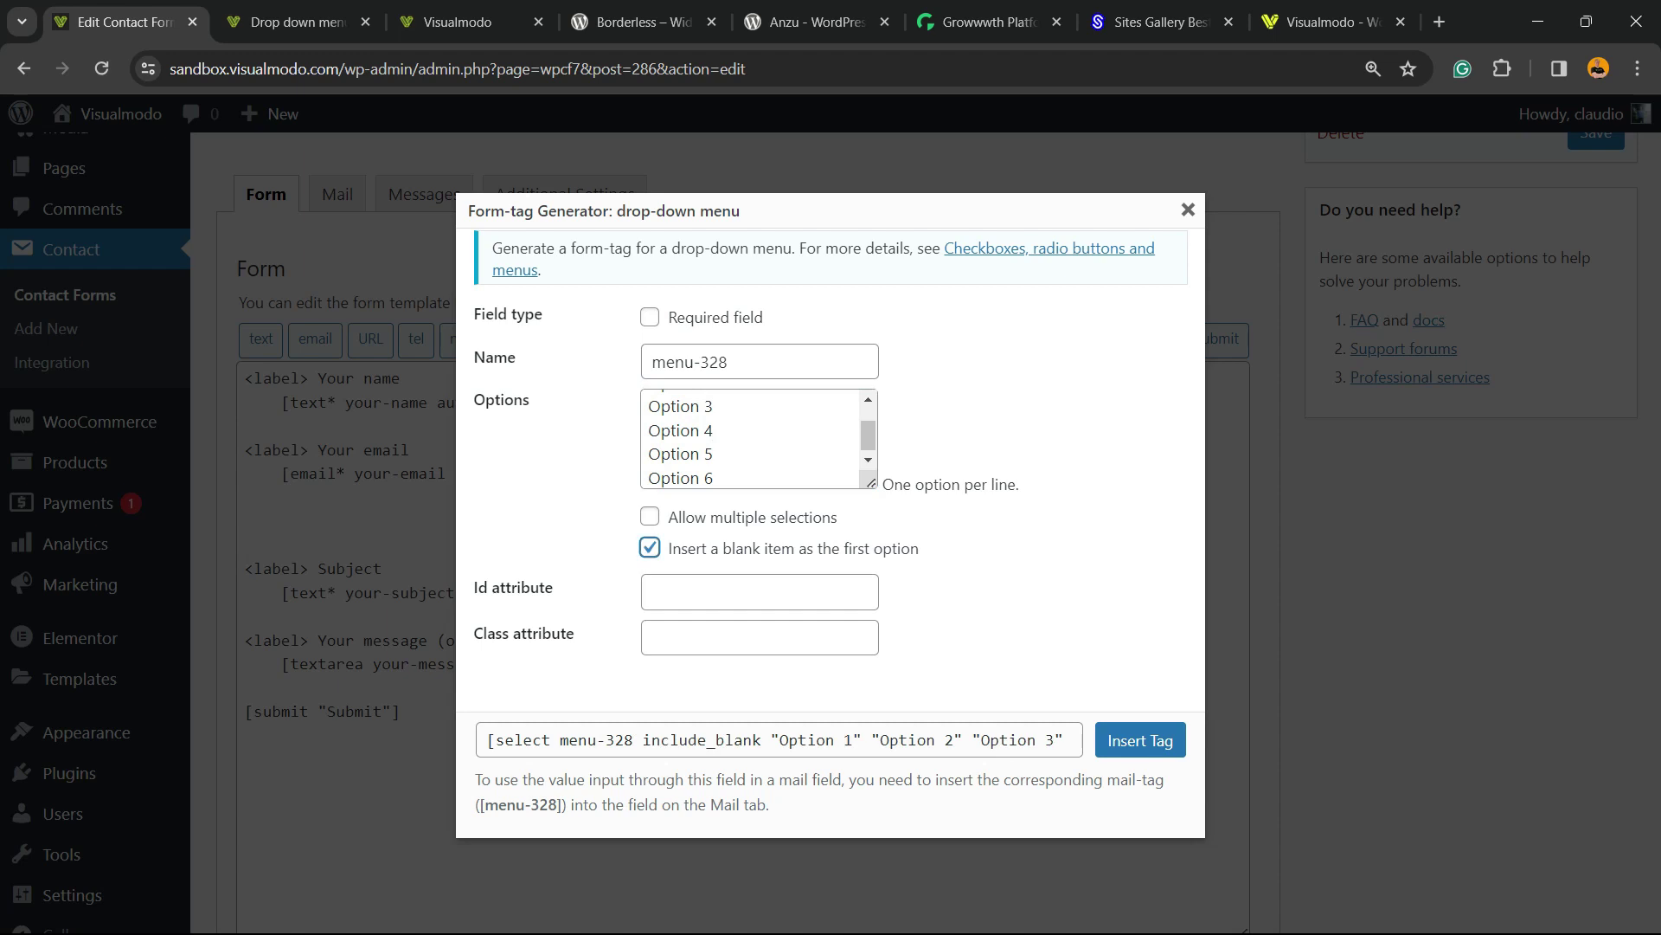
pyautogui.scroll(1, 759, 439)
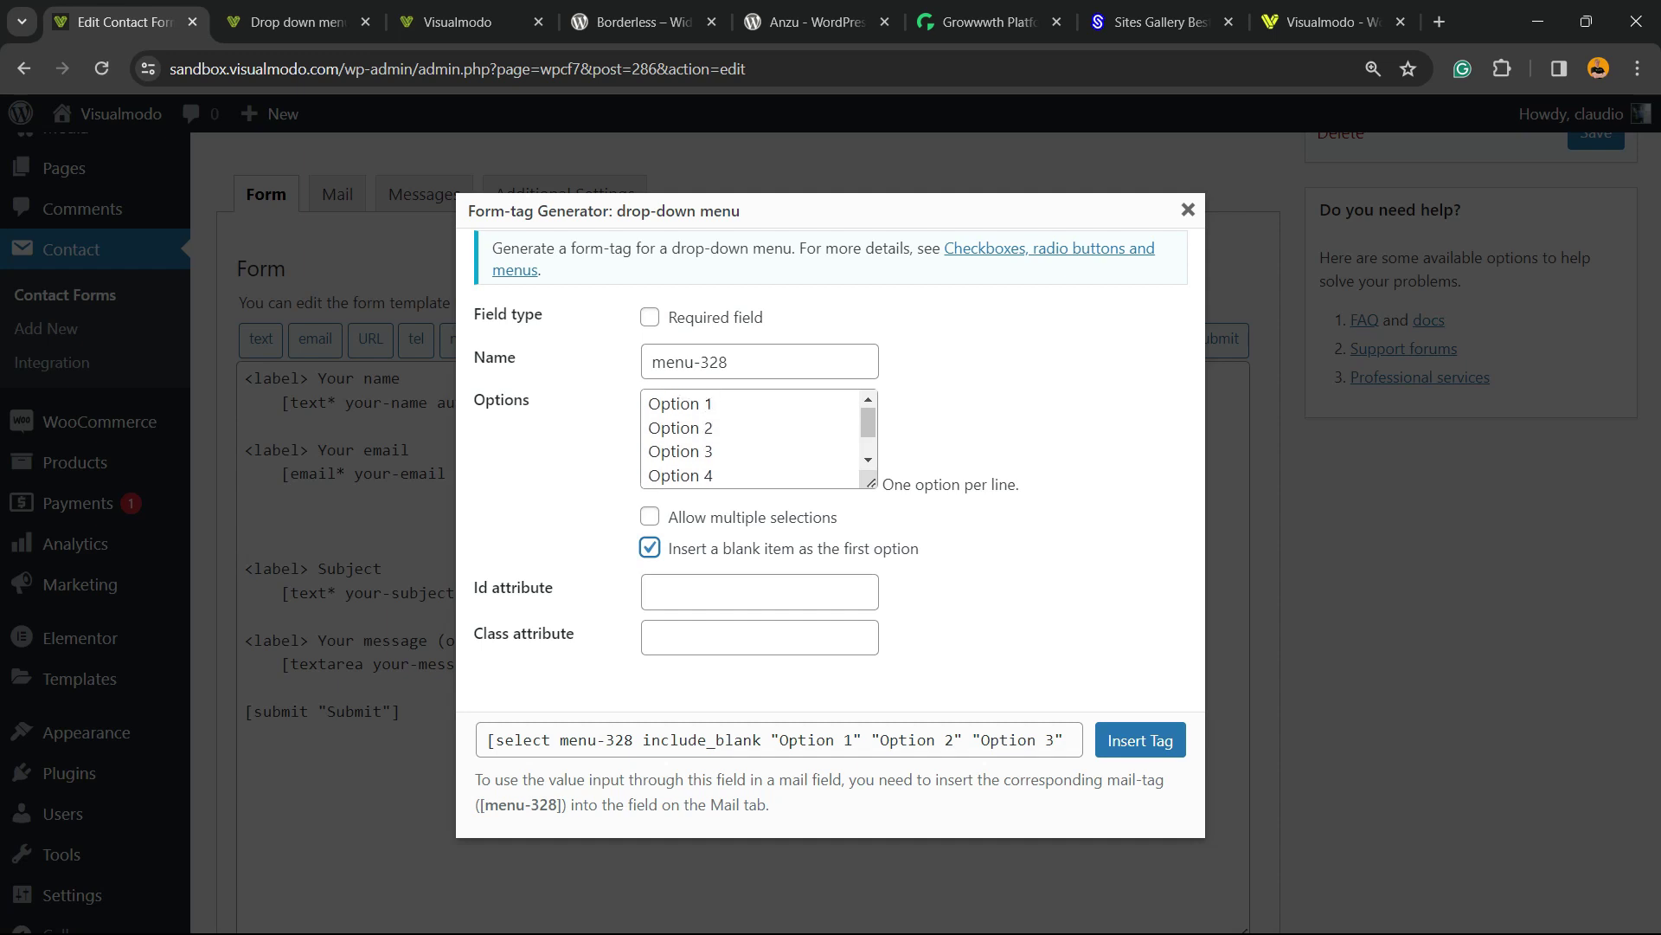
pyautogui.press('ctrl')
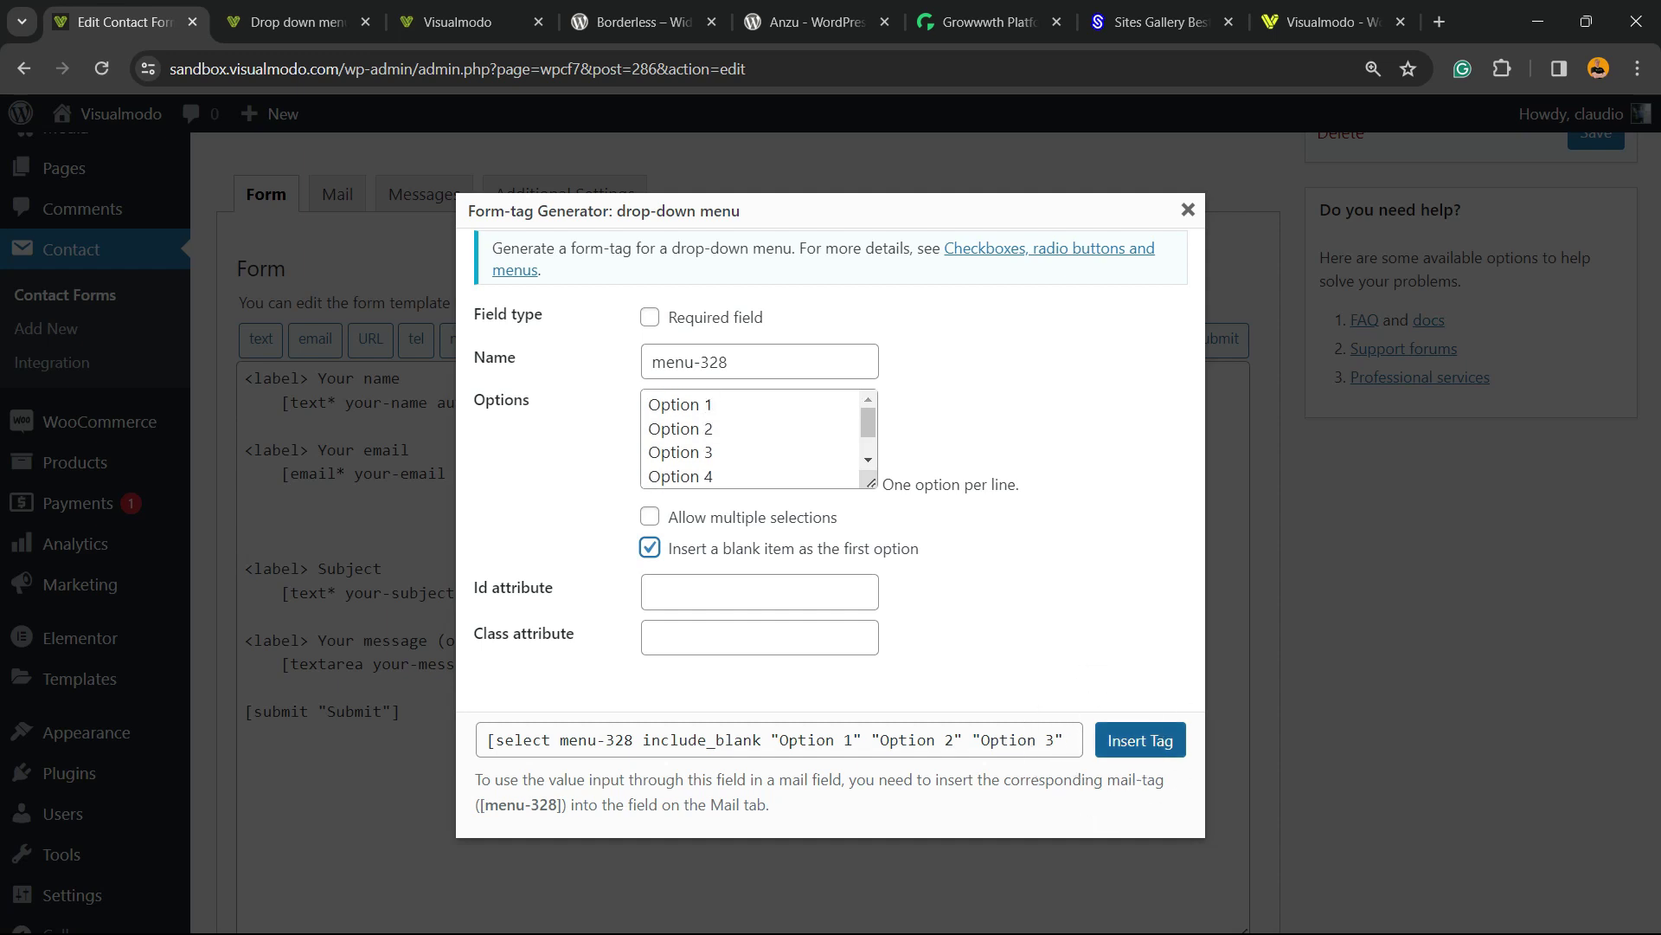
pyautogui.click(1121, 740)
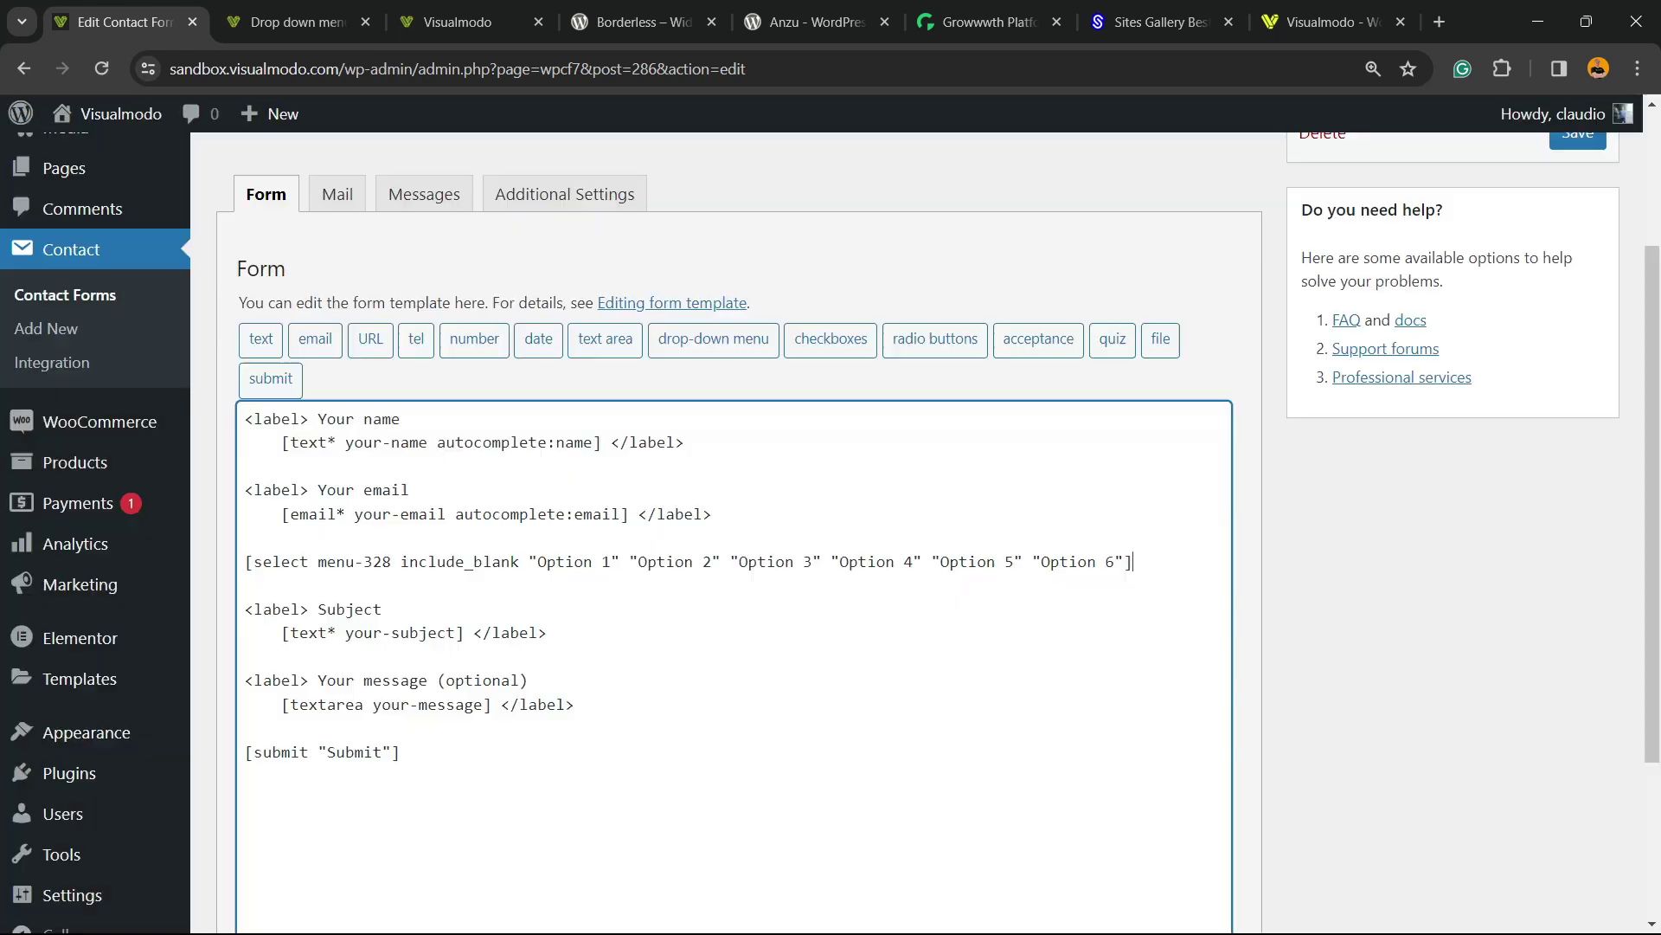
pyautogui.tripleClick(336, 562)
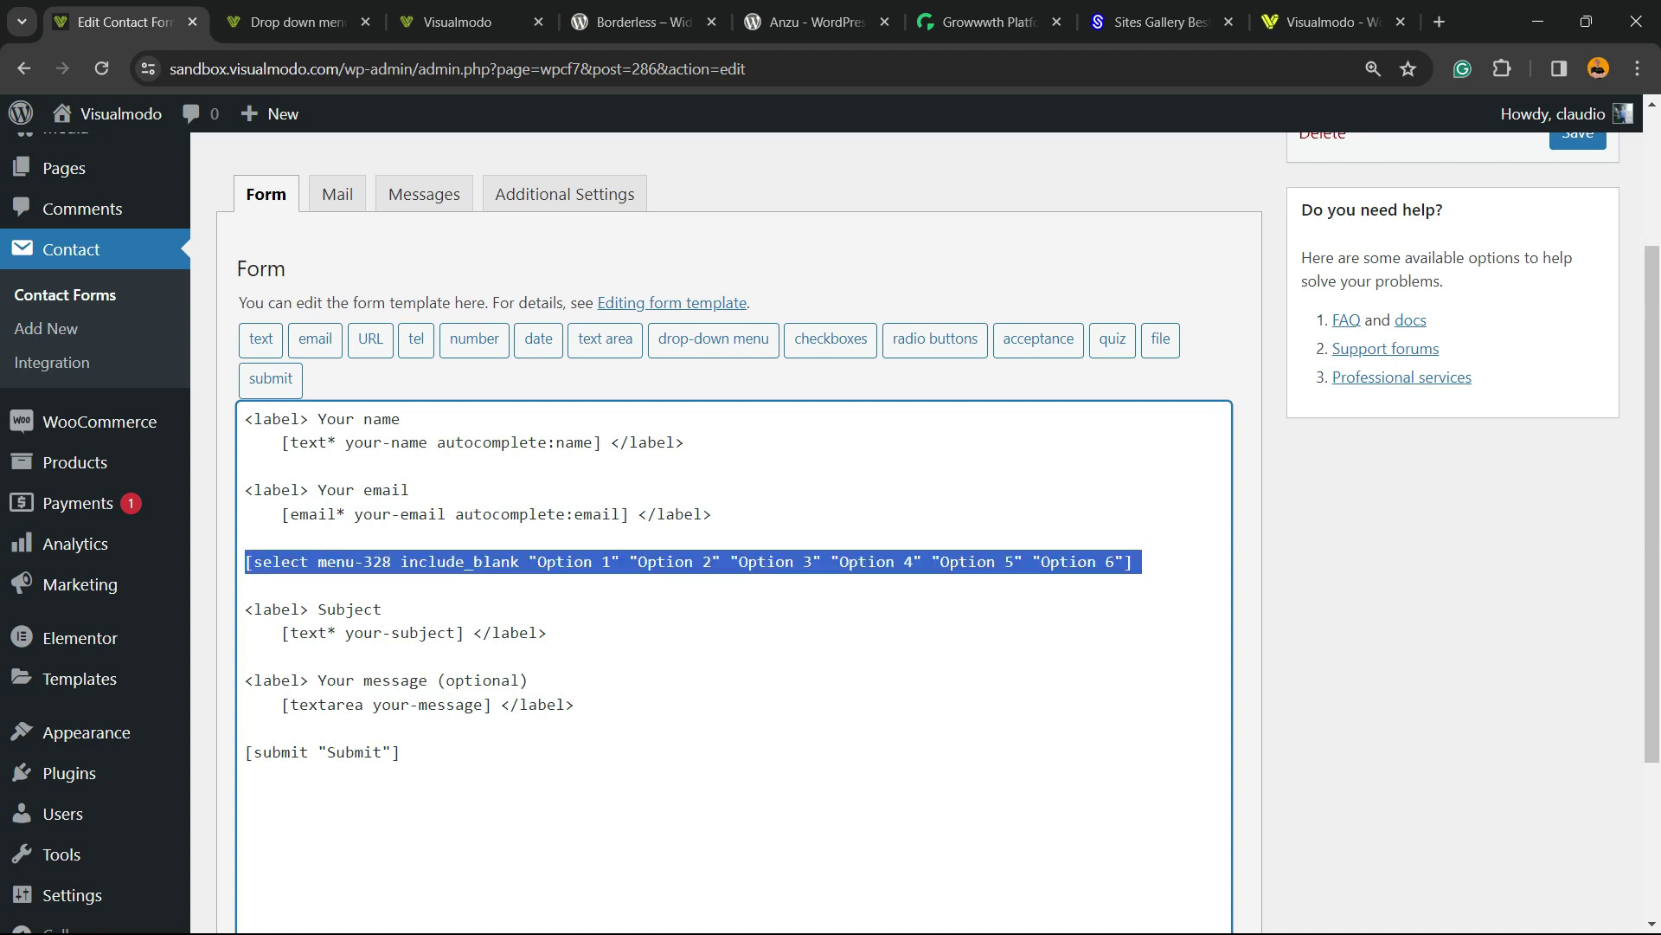
# - Copy the opening <label> tag from the Your email field onto a new line above the select tag
pyautogui.click(249, 490)
pyautogui.moveTo(308, 489); pyautogui.dragTo(244, 489)
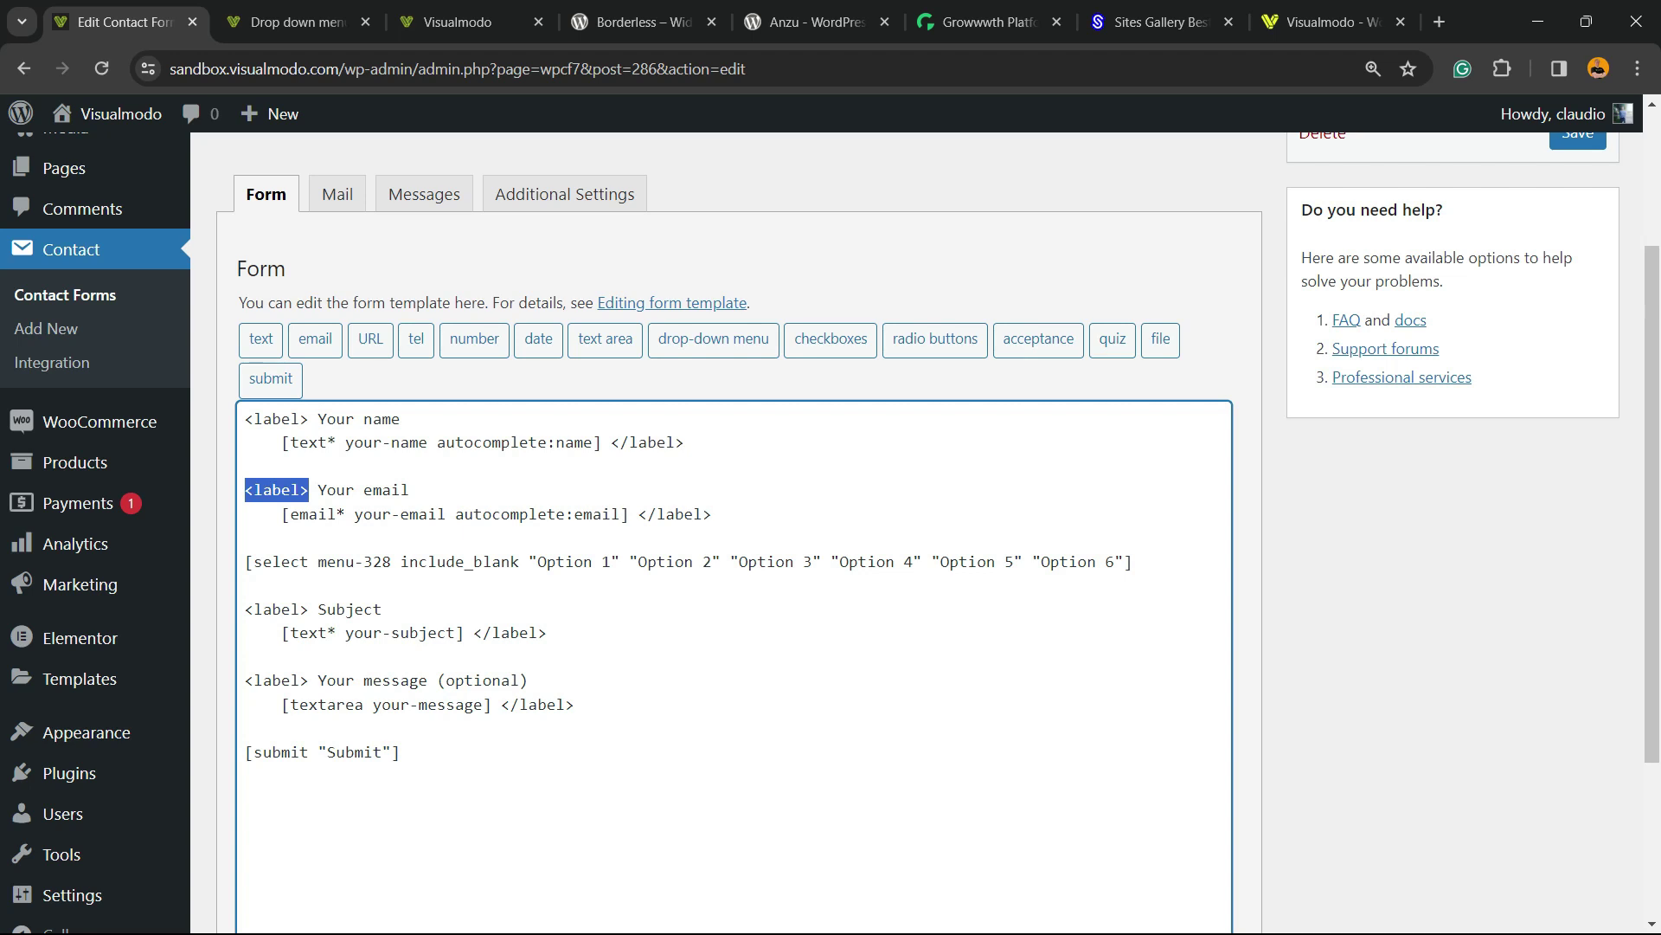
pyautogui.hotkey('ctrl', 'c')
pyautogui.click(246, 562)
pyautogui.press('Return')
pyautogui.press('Up')
pyautogui.hotkey('ctrl', 'v')
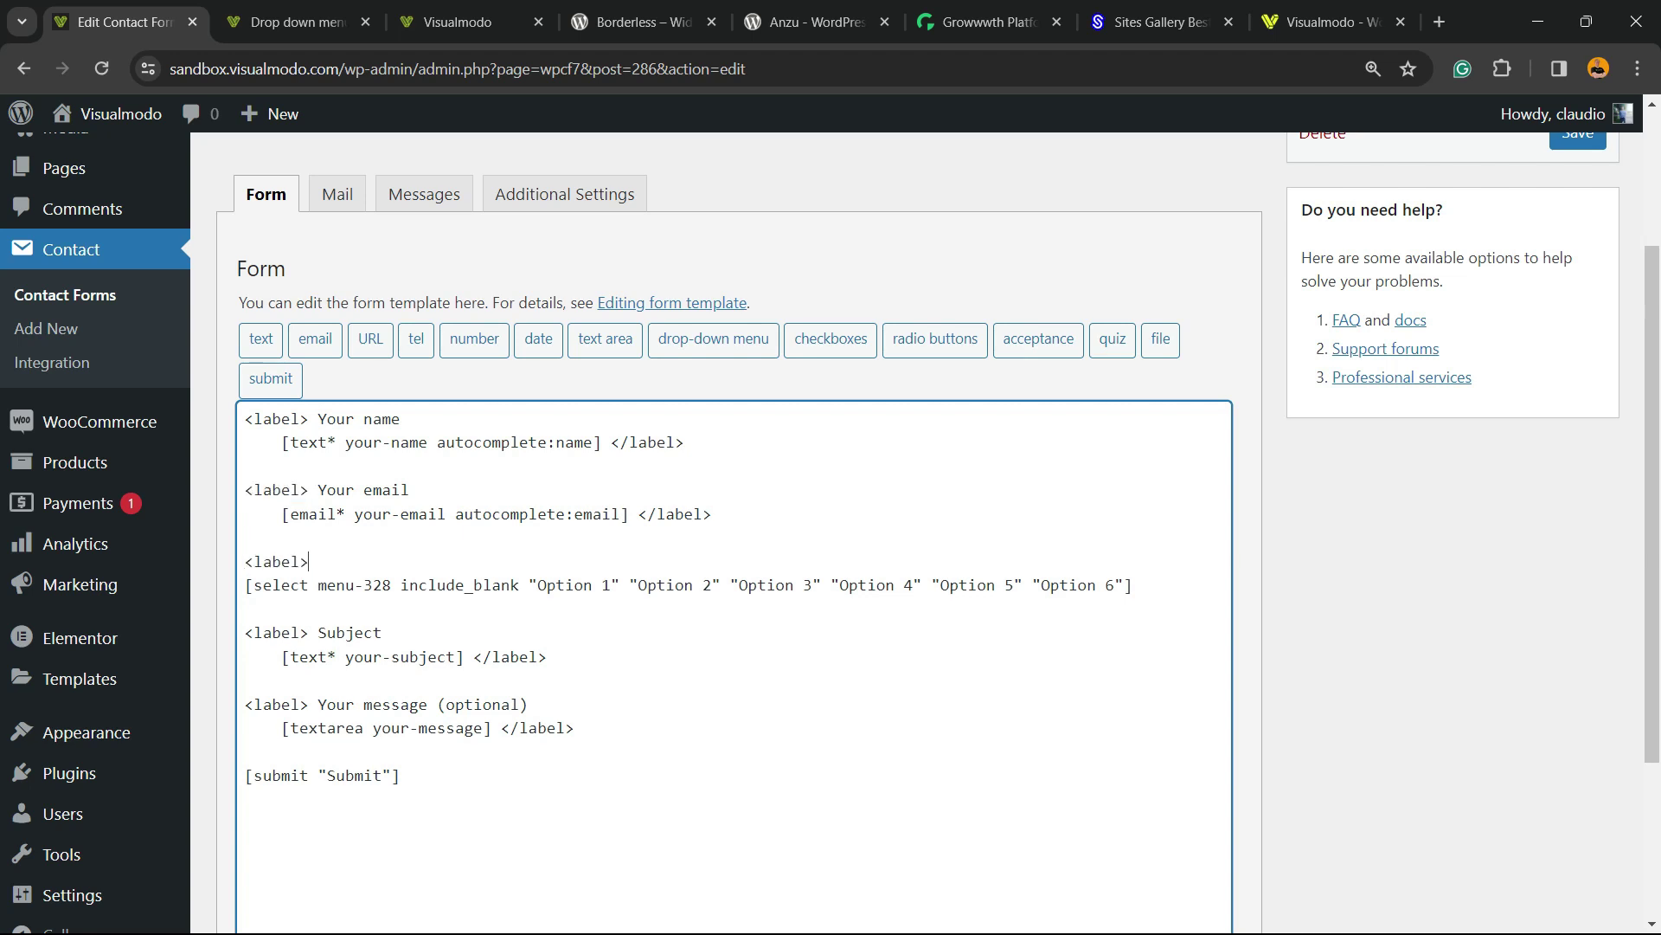
# - Copy the closing </label> tag to the end of the select tag and label the field "Select Your Option"
pyautogui.moveTo(638, 514); pyautogui.dragTo(712, 514)
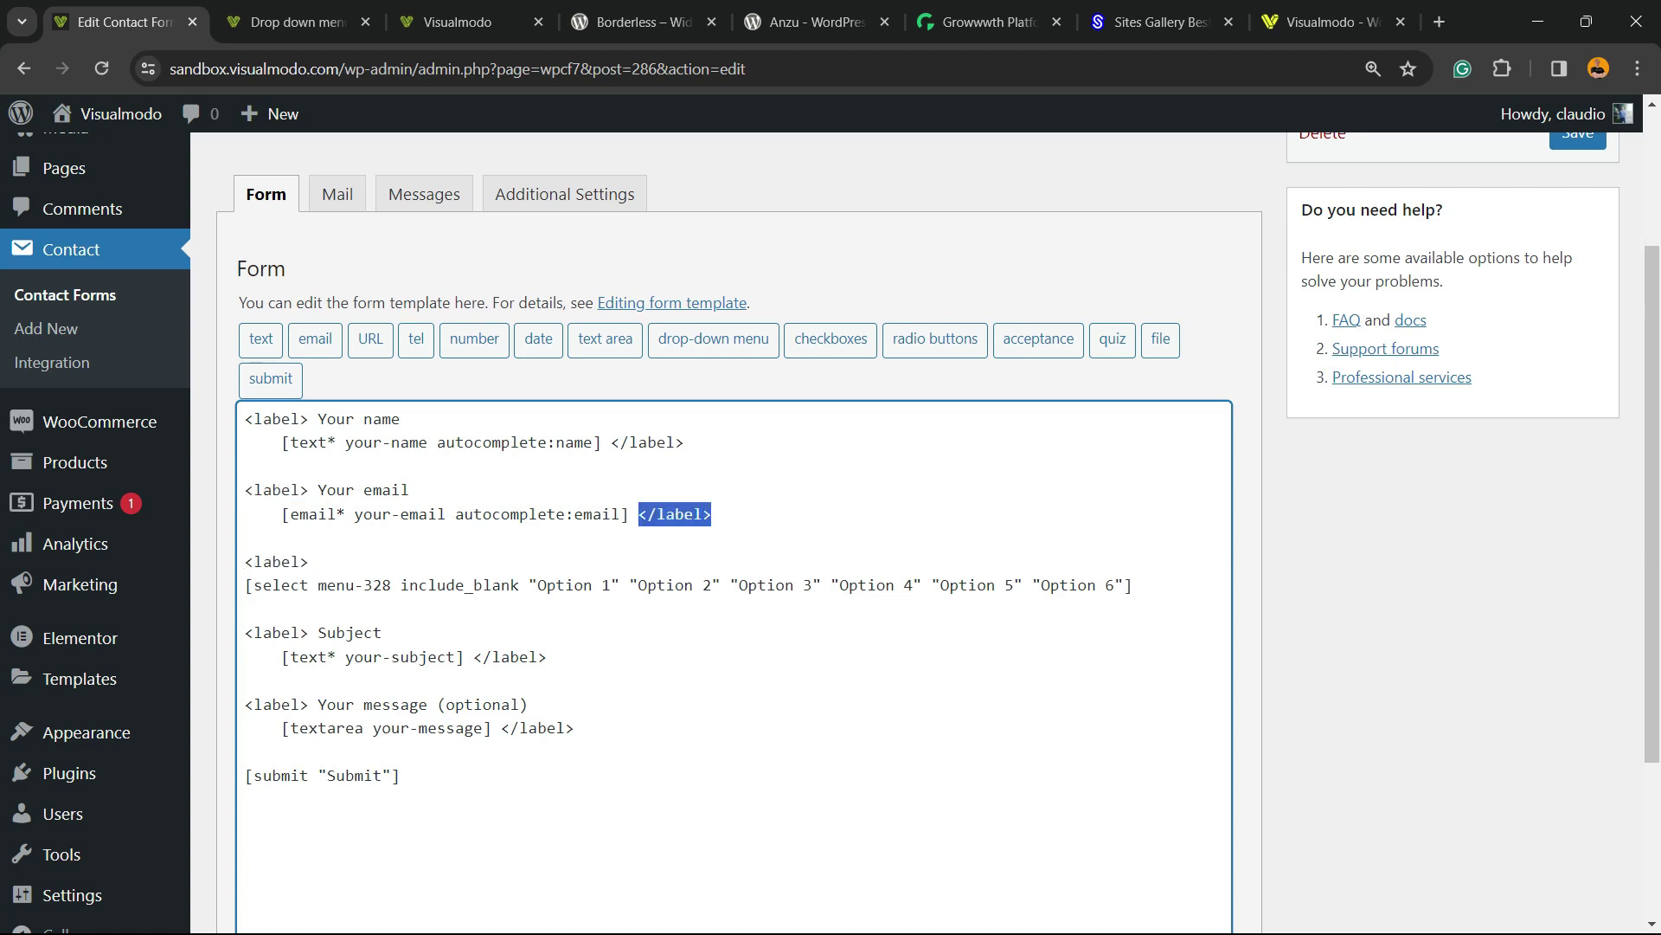
pyautogui.hotkey('ctrl', 'c')
pyautogui.click(1132, 585)
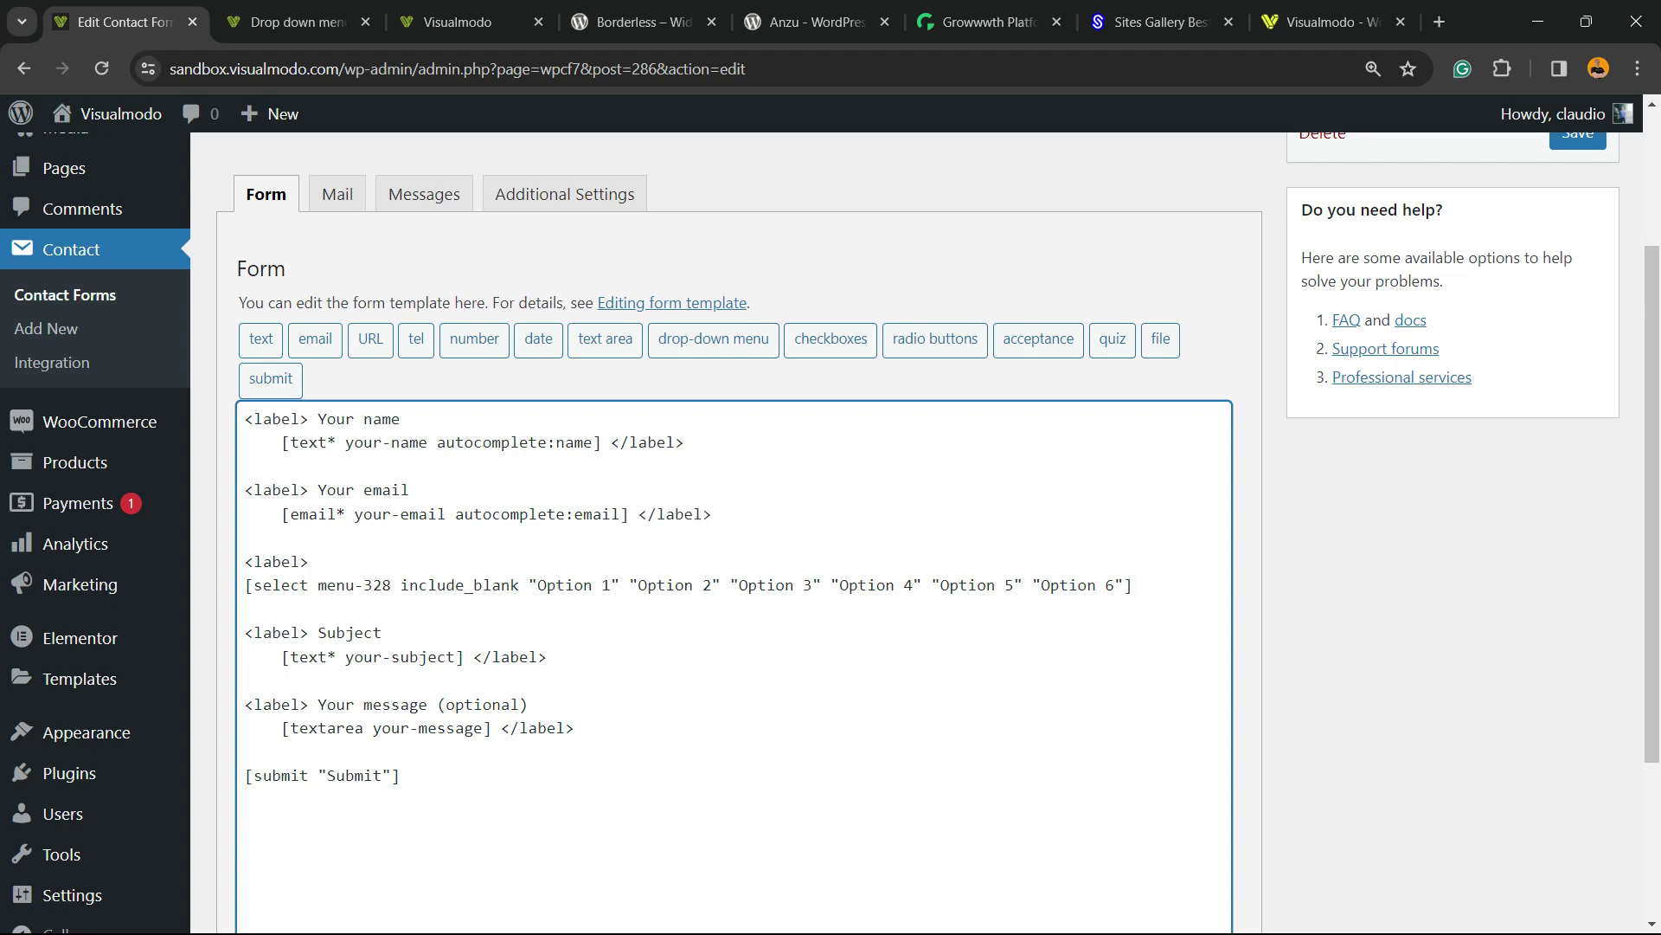
pyautogui.hotkey('ctrl', 'v')
pyautogui.moveTo(711, 514)
pyautogui.mouseDown()
pyautogui.moveTo(346, 491)
pyautogui.moveTo(711, 514)
pyautogui.mouseUp()
pyautogui.write('Select Your Option')
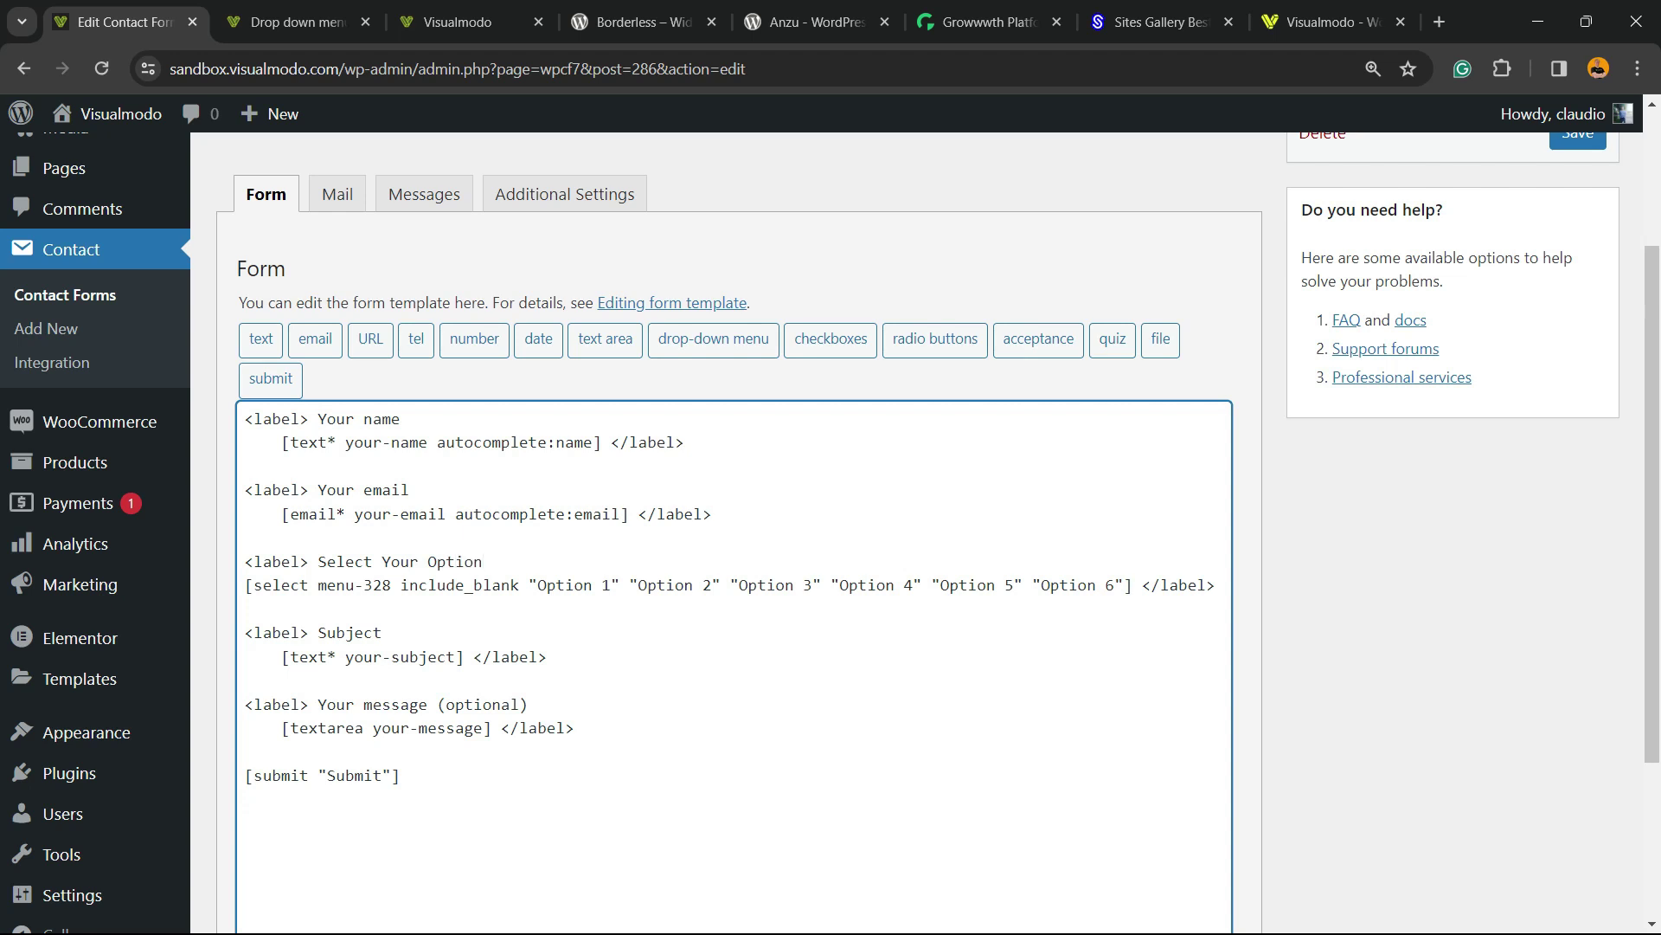
# - Save Contact form 1 and reload the published "Drop down menu form" page
pyautogui.scroll(-3, 382, 562)
pyautogui.click(245, 810)
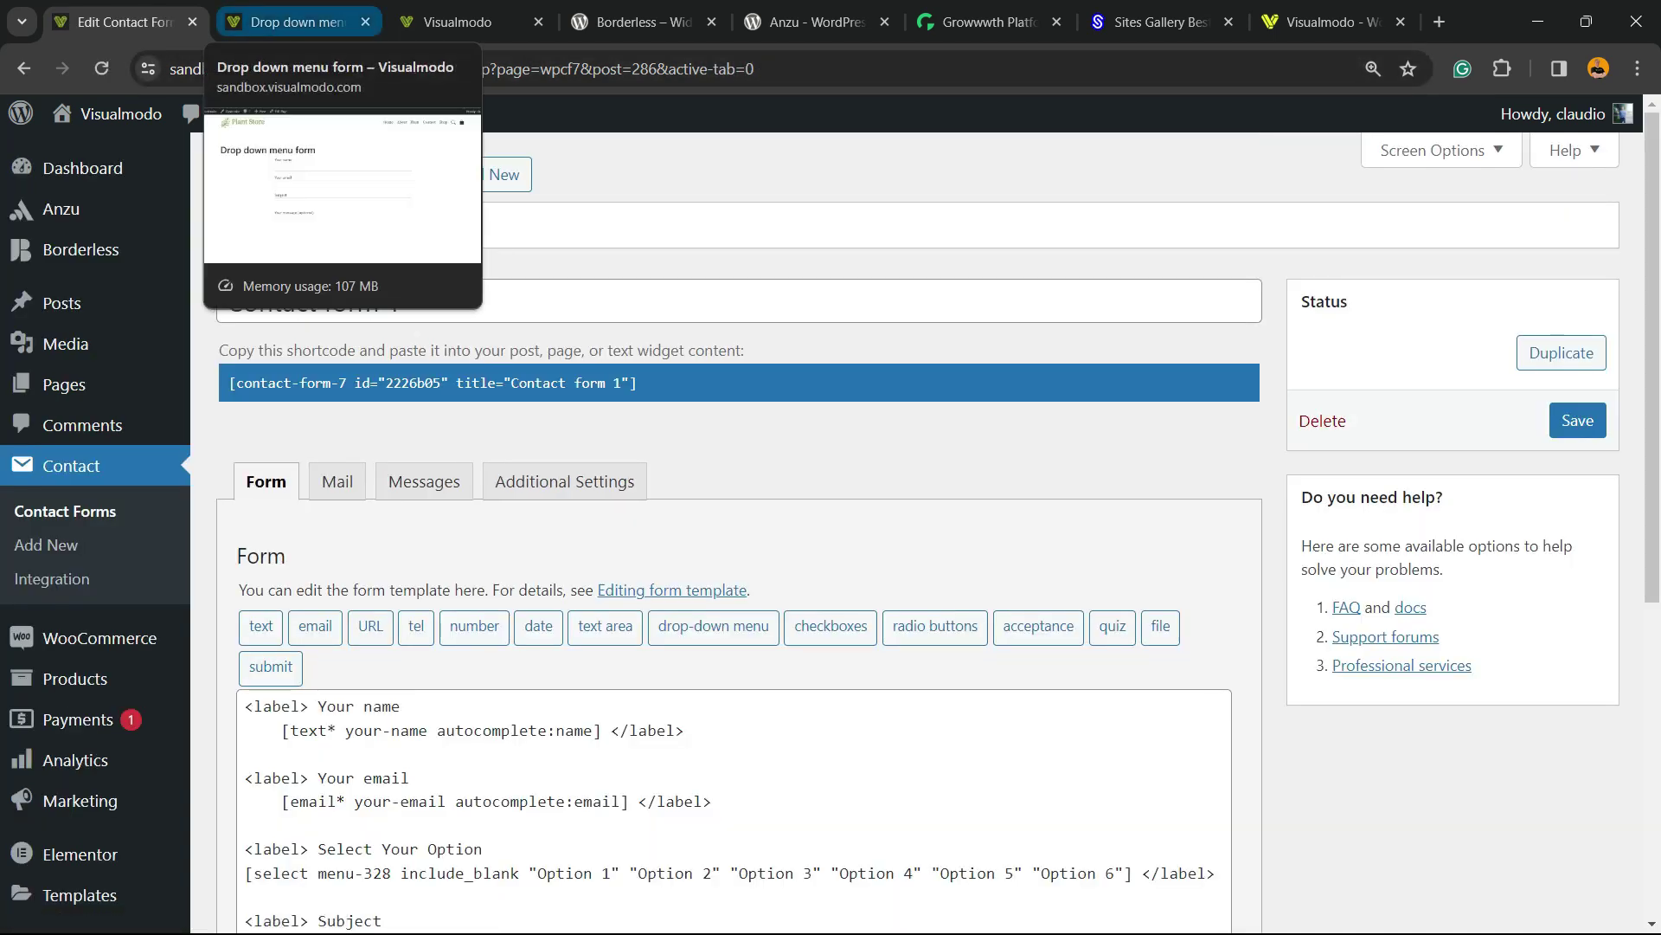
pyautogui.click(298, 22)
pyautogui.press('F5')
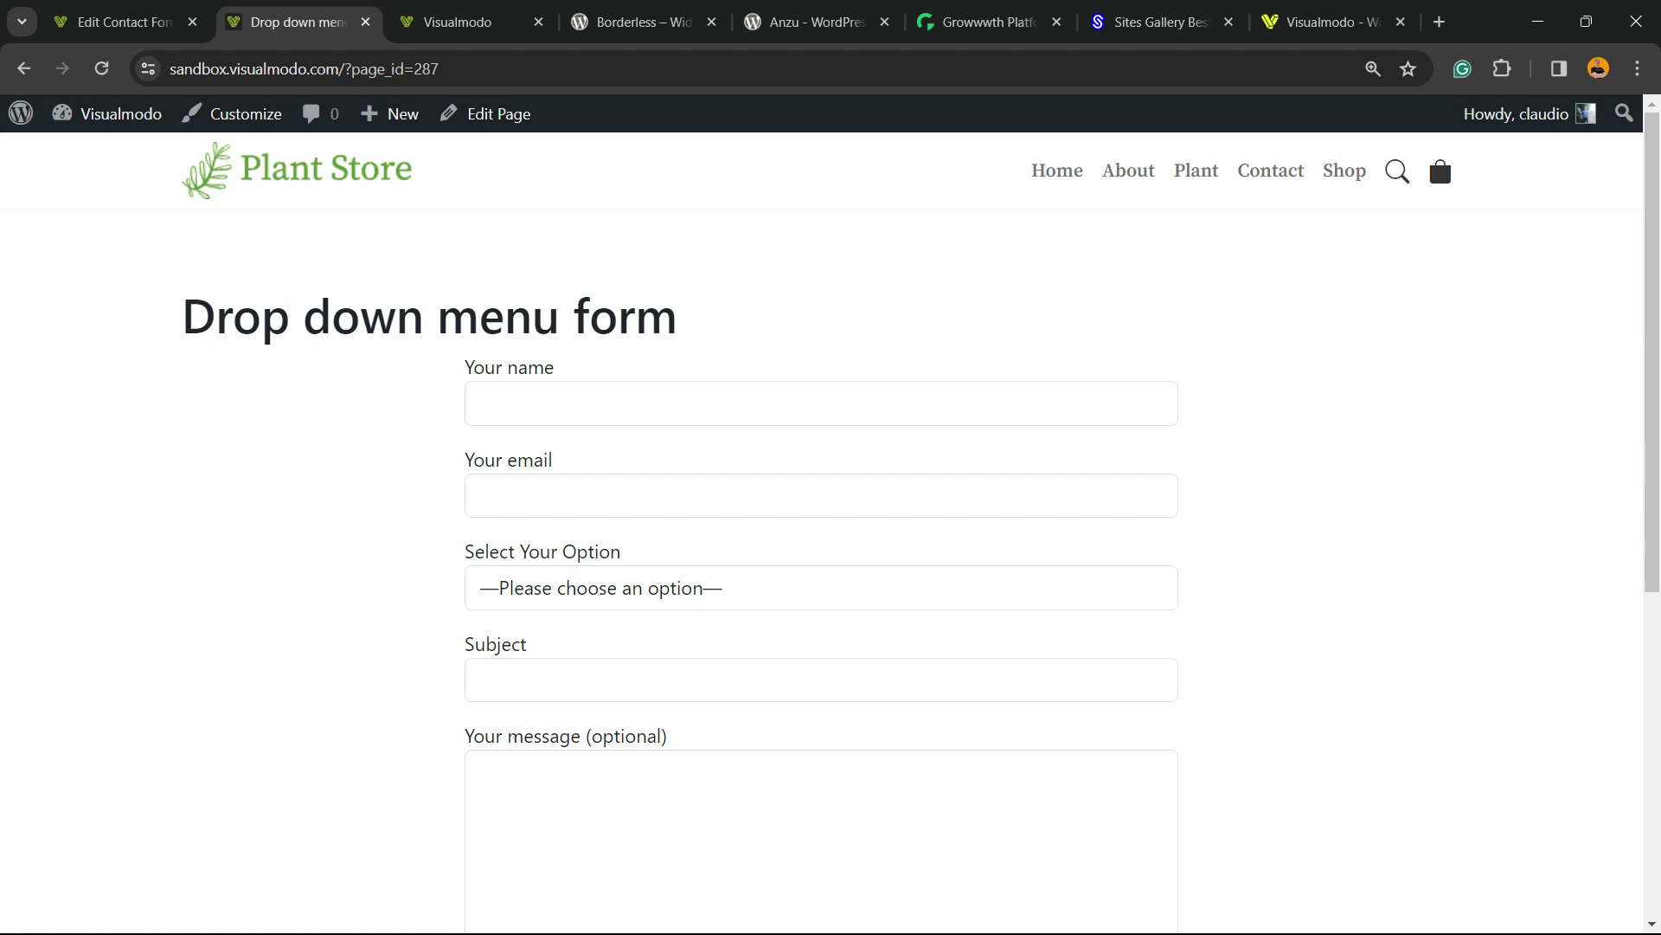
# - Test the Select Your Option field by choosing Option 5 and look over the rest of the published form
pyautogui.click(821, 588)
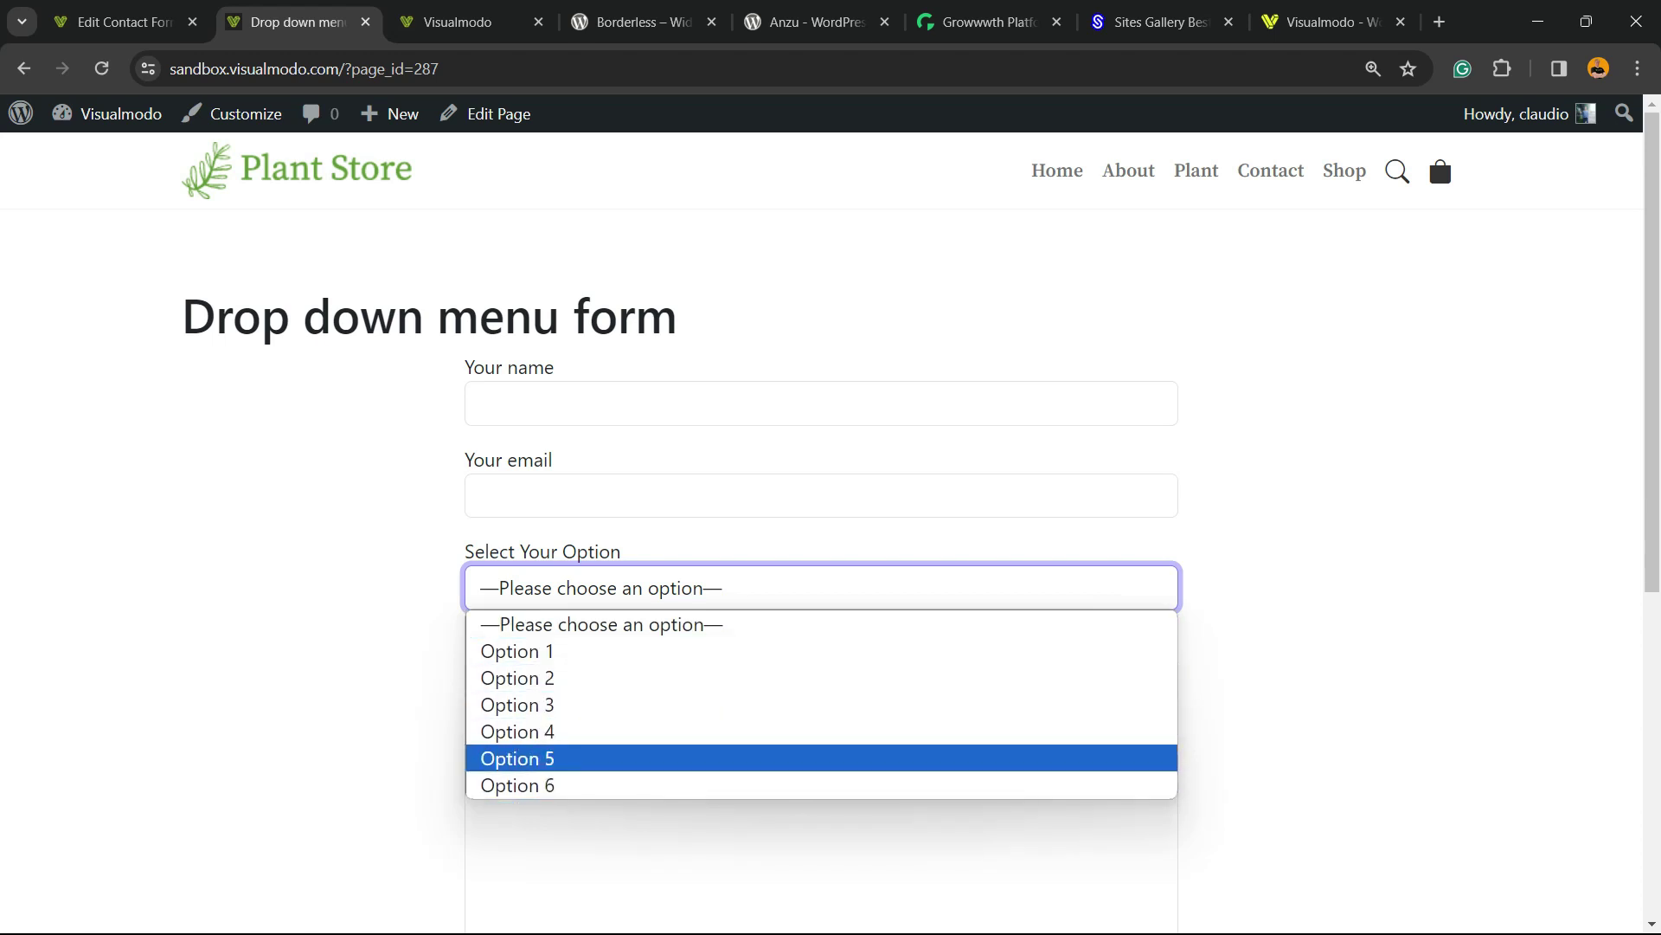
pyautogui.click(821, 758)
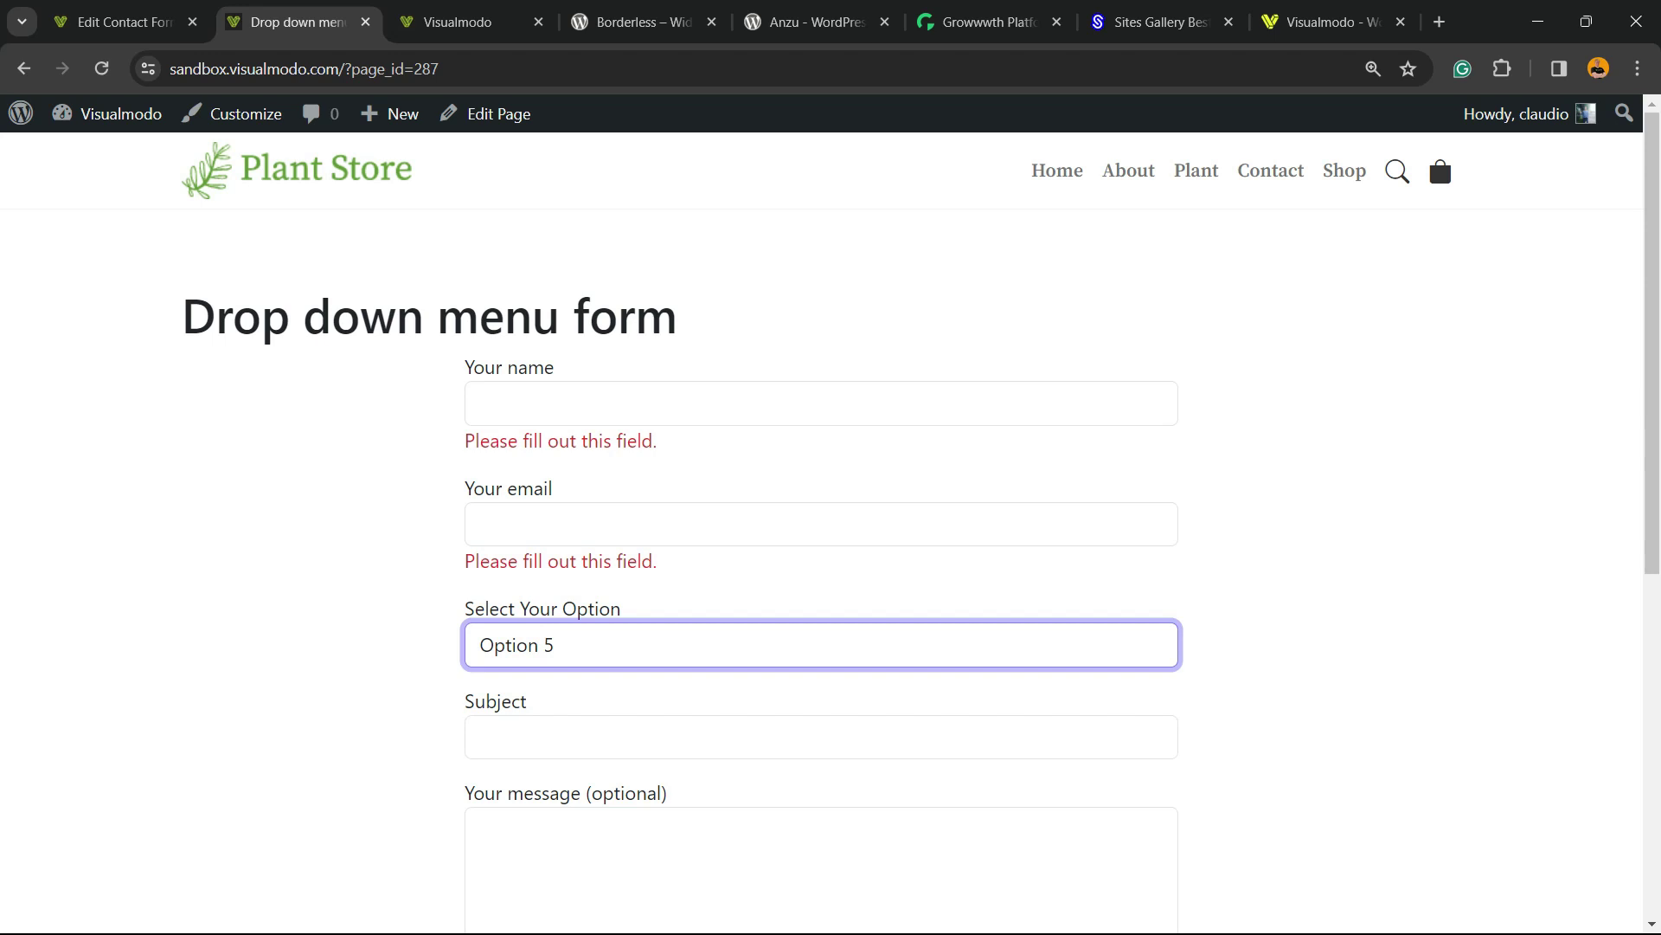
pyautogui.scroll(-3, 821, 520)
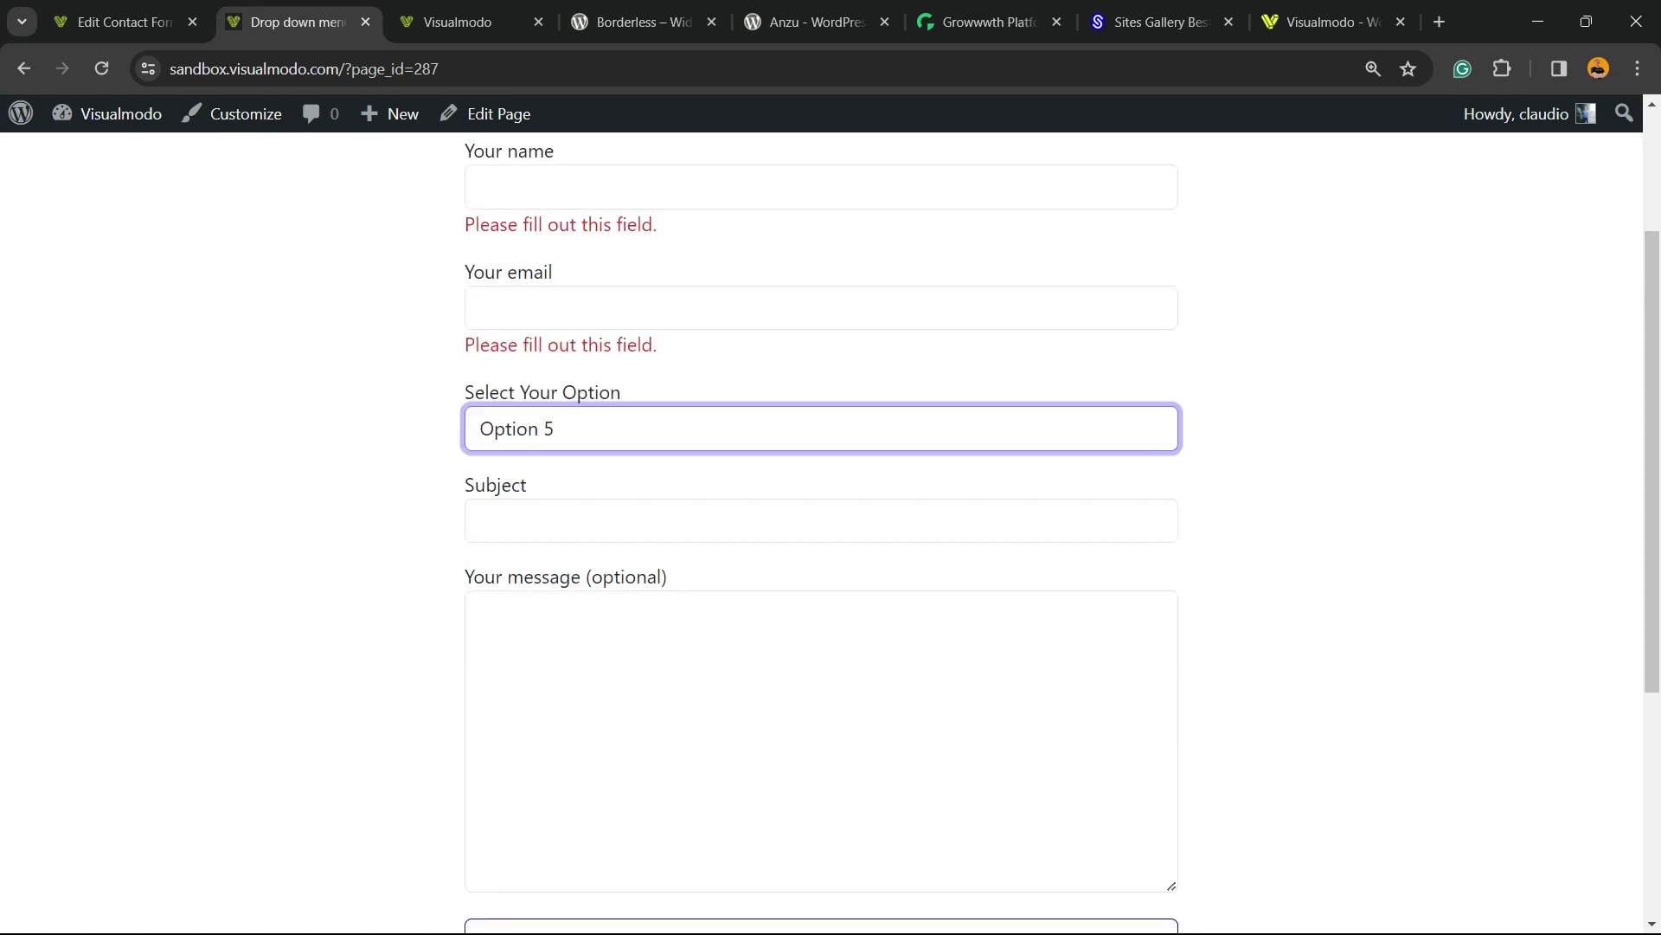
pyautogui.scroll(-3, 820, 519)
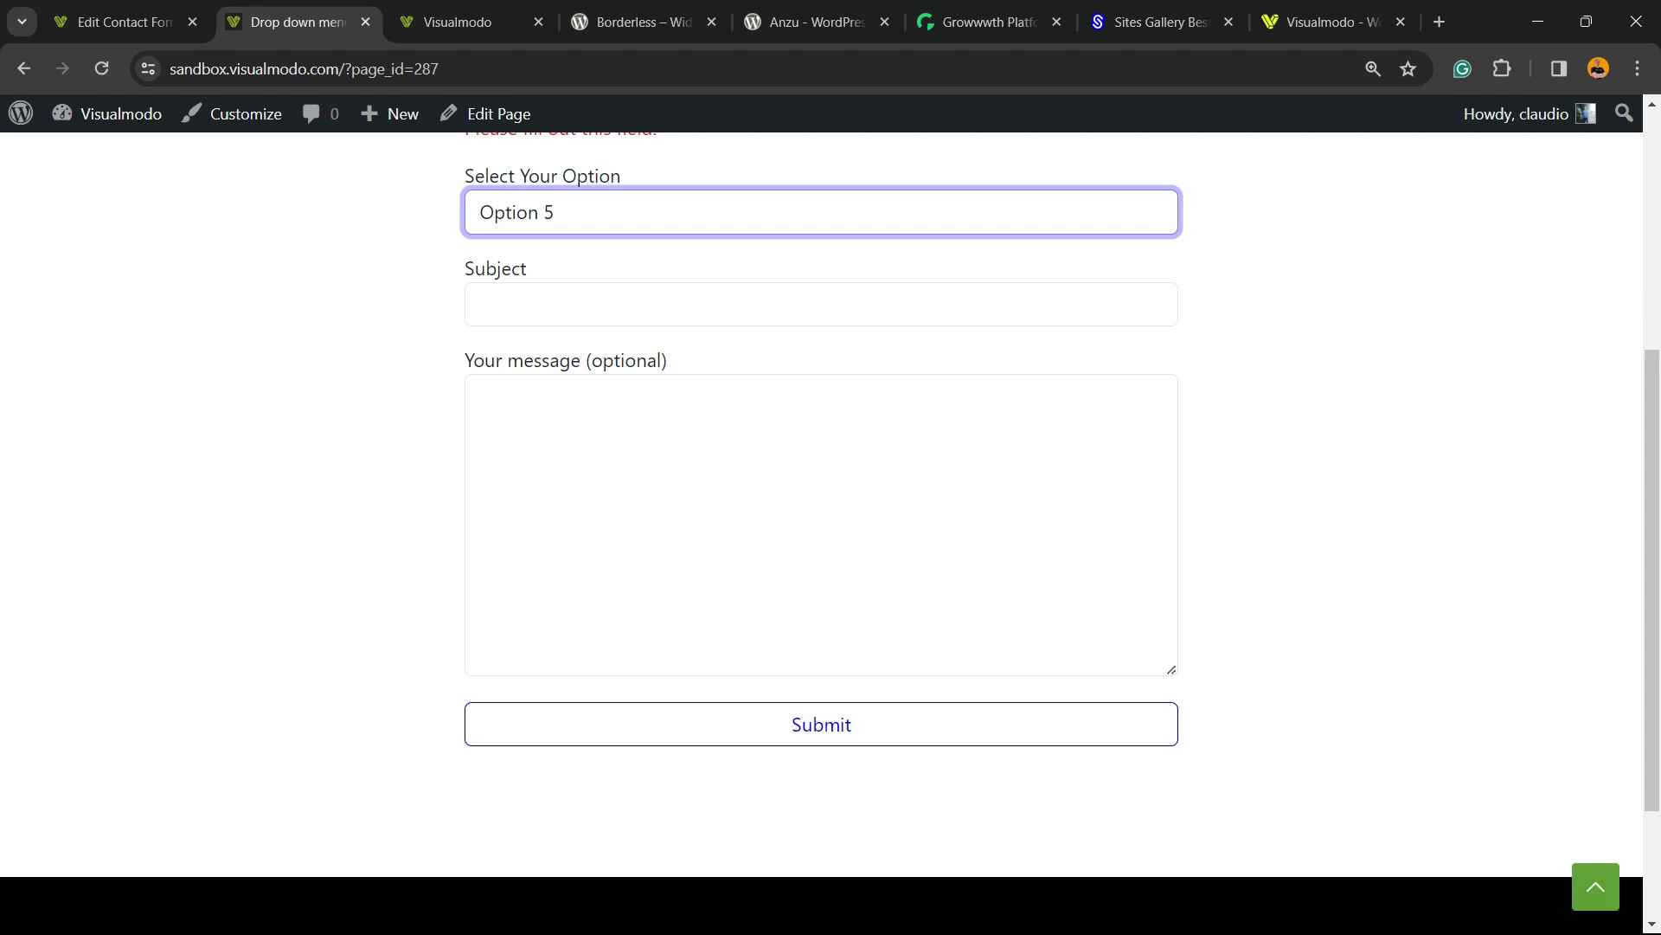
pyautogui.scroll(5, 820, 520)
# - Return to the form template and move the Select Your Option block between the Subject and Your message fields
pyautogui.hotkey('ctrl', 'shift', 'Tab')
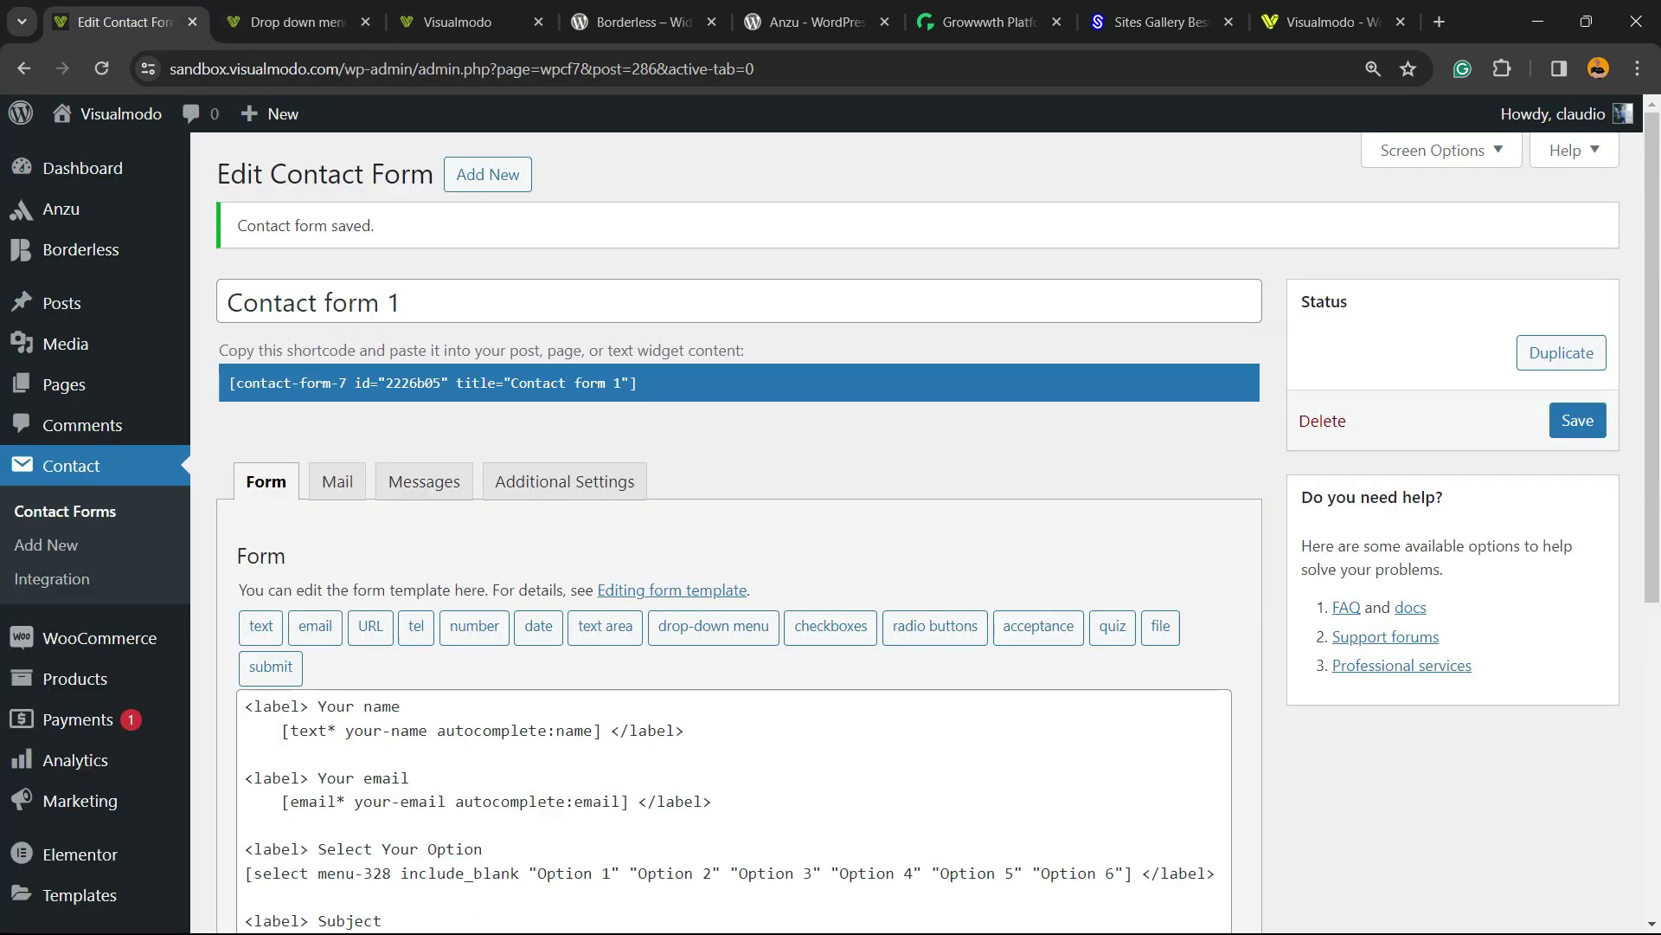
pyautogui.scroll(-2, 831, 519)
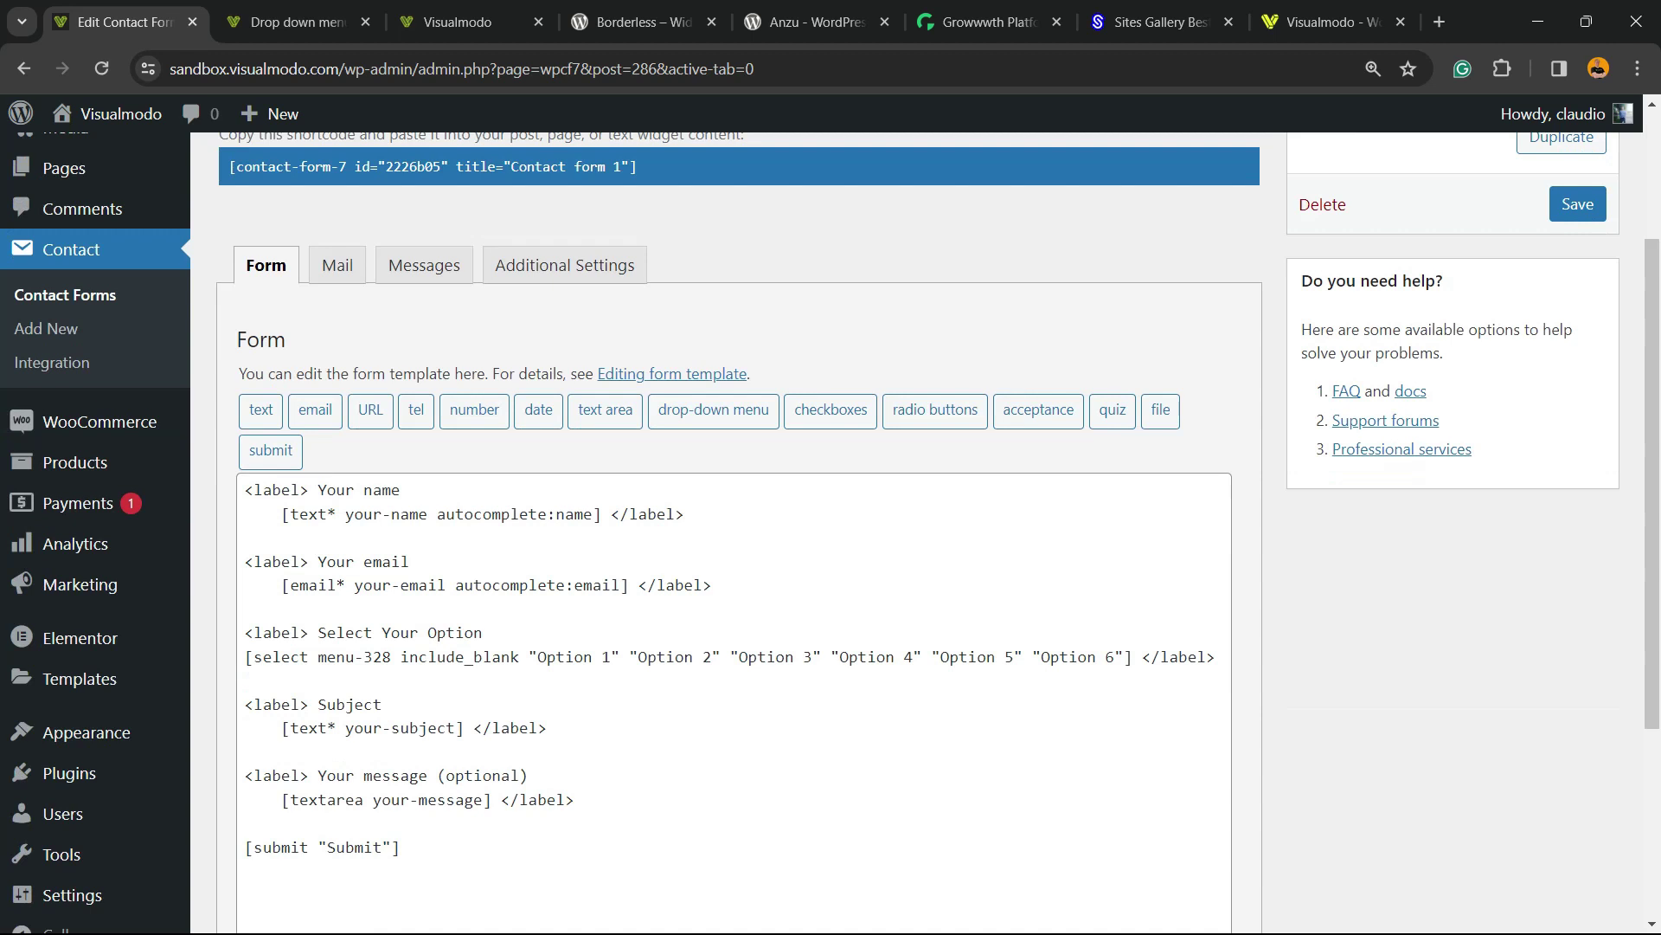
pyautogui.click(734, 702)
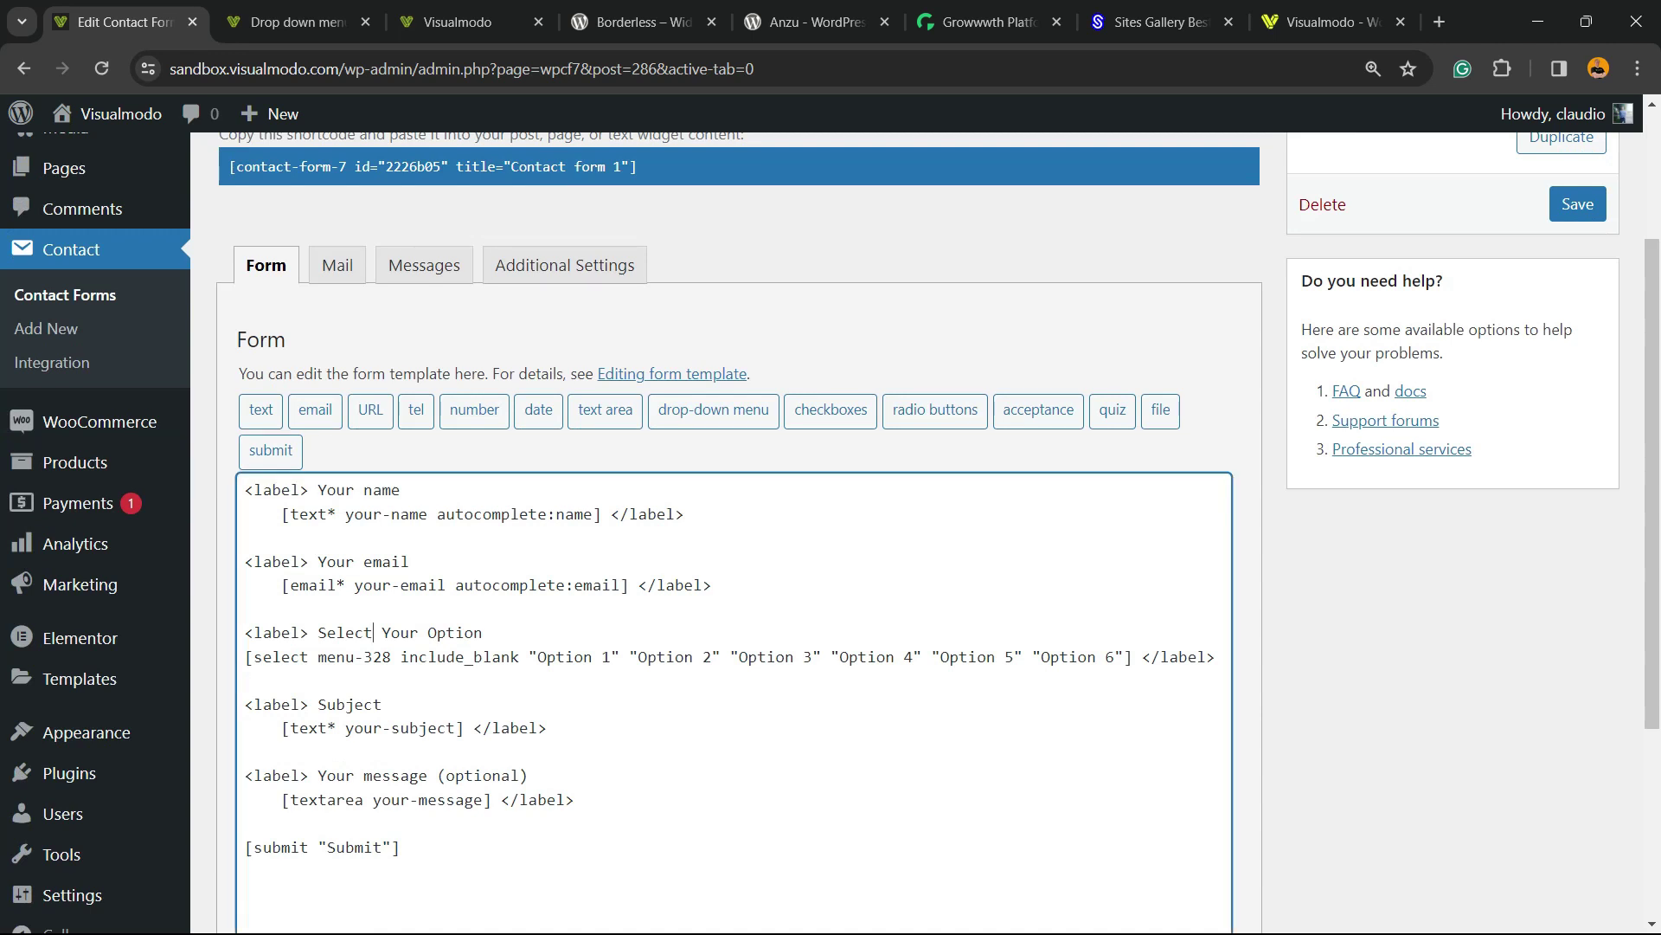
pyautogui.moveTo(1216, 657); pyautogui.dragTo(246, 632)
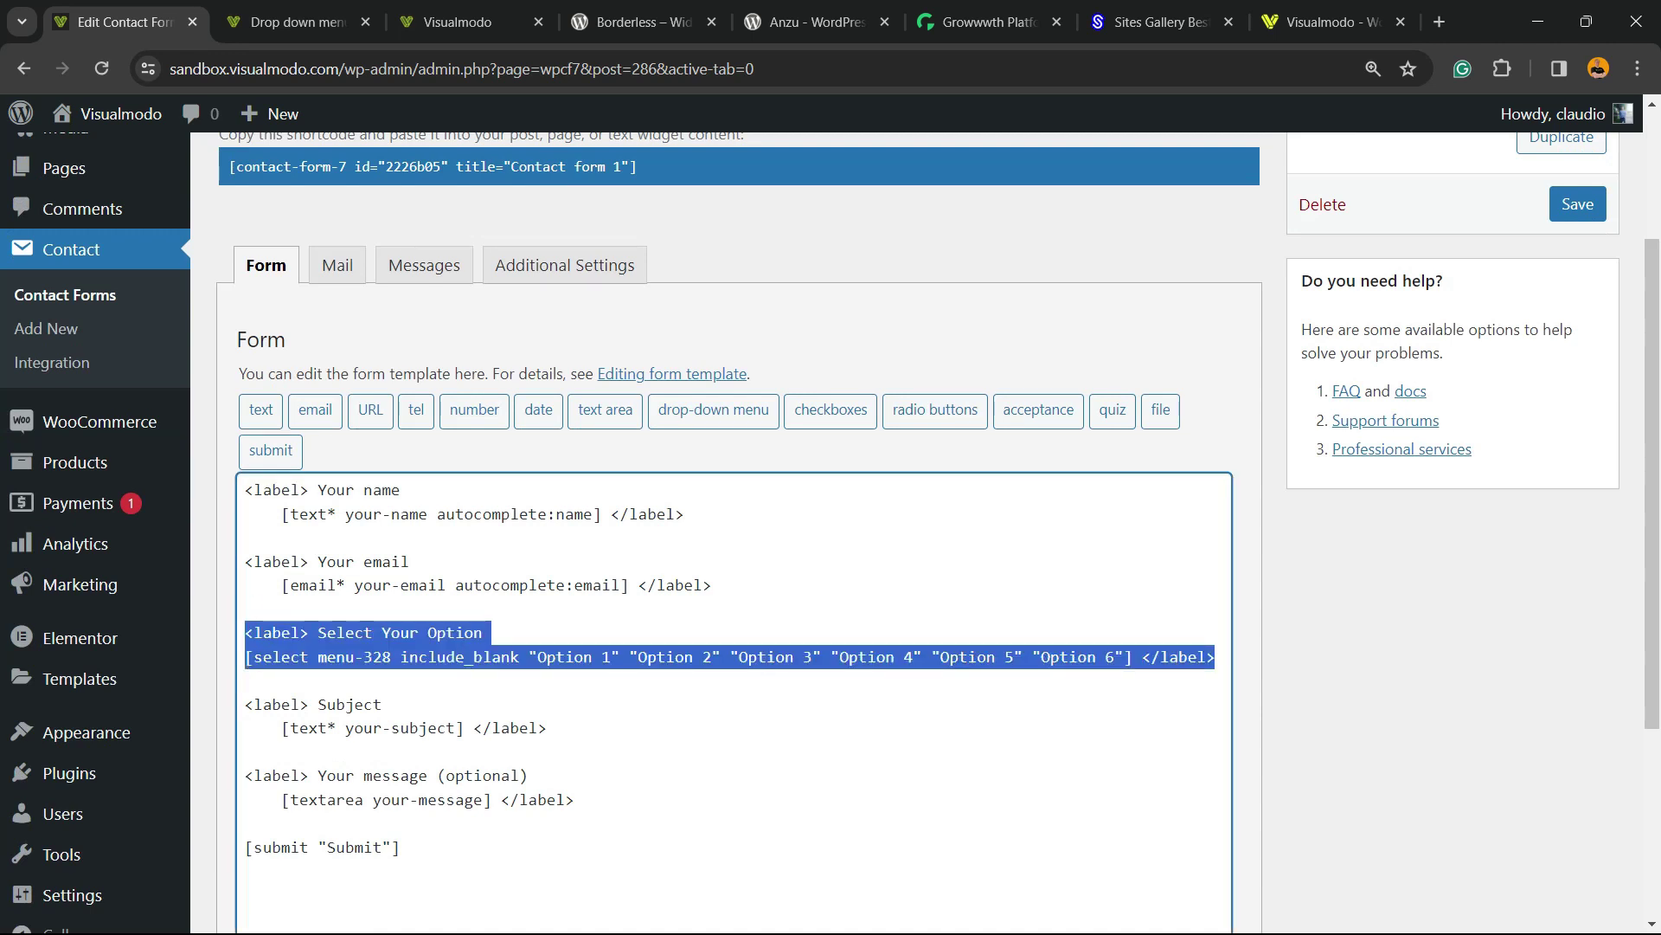
pyautogui.hotkey('ctrl', 'x')
pyautogui.press('BackSpace')
pyautogui.press('BackSpace')
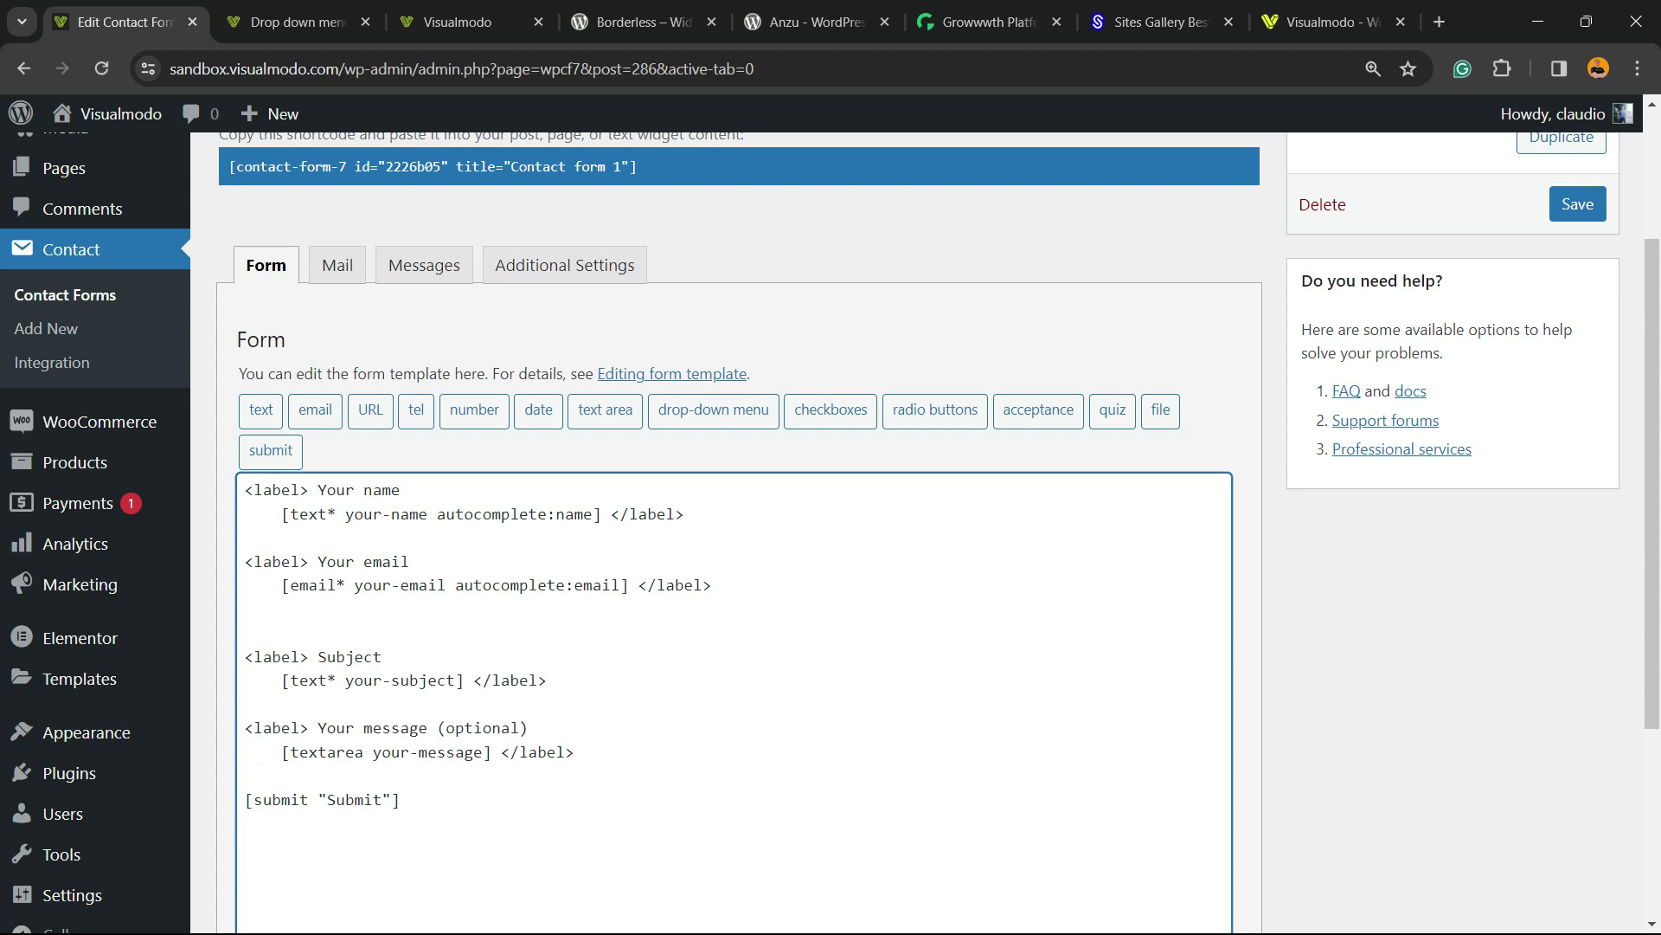
pyautogui.click(549, 658)
pyautogui.press('Return')
pyautogui.press('Return')
pyautogui.hotkey('ctrl', 'v')
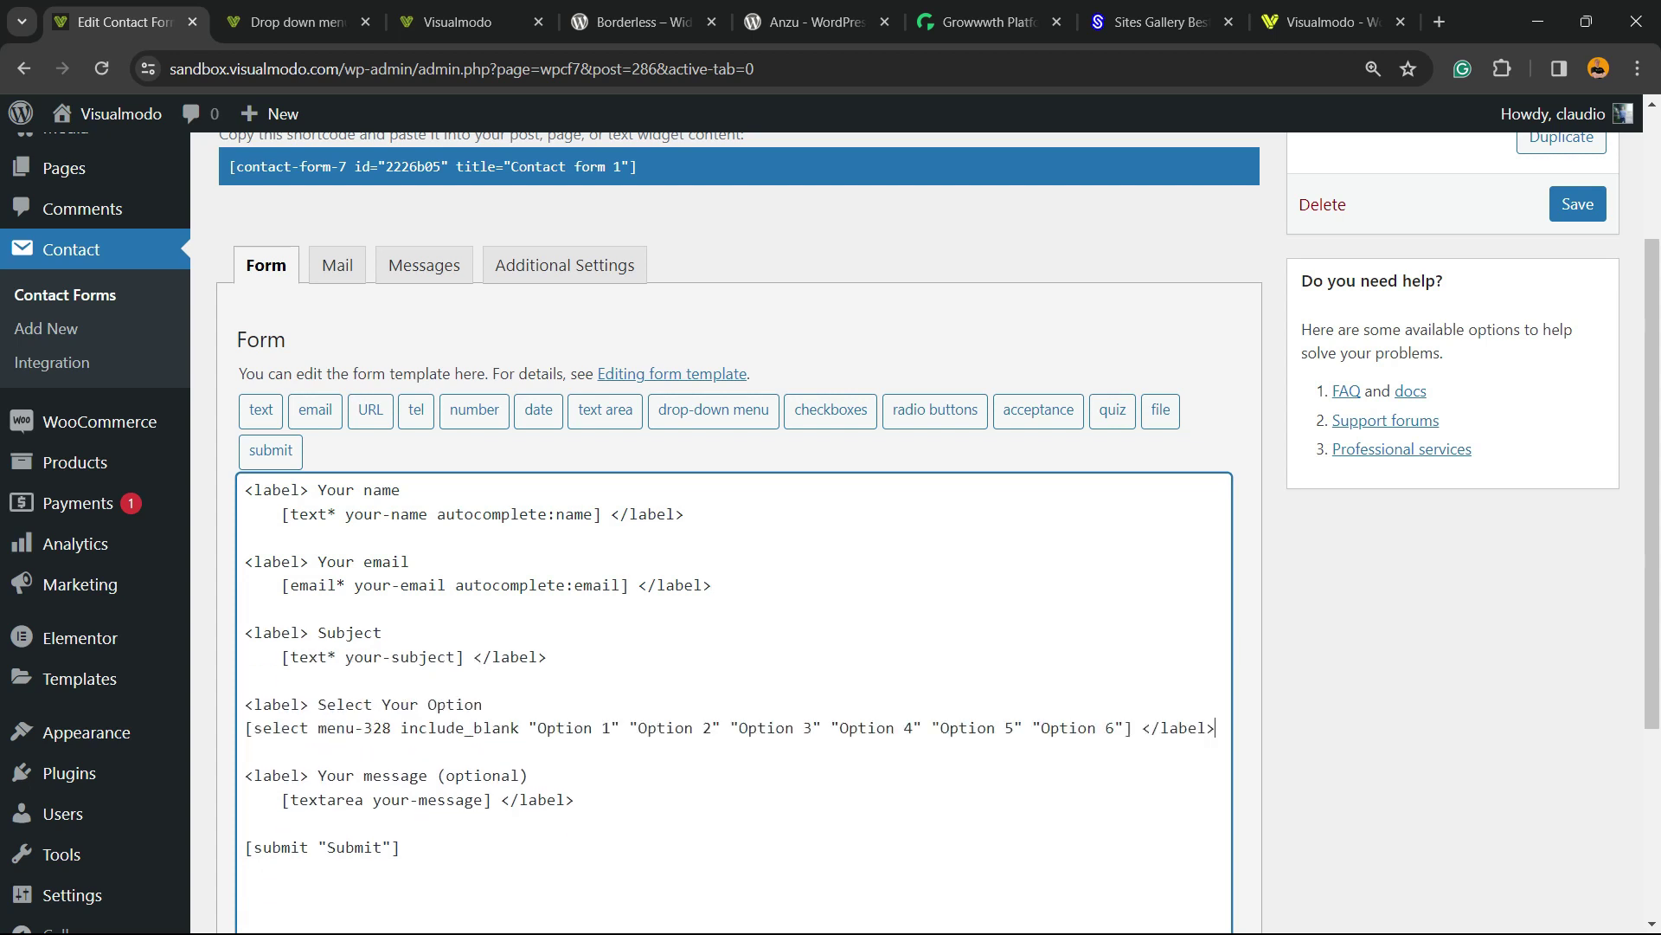
# - Save the reordered contact form and reload the "Drop down menu form" page to check the field order
pyautogui.scroll(-4, 734, 536)
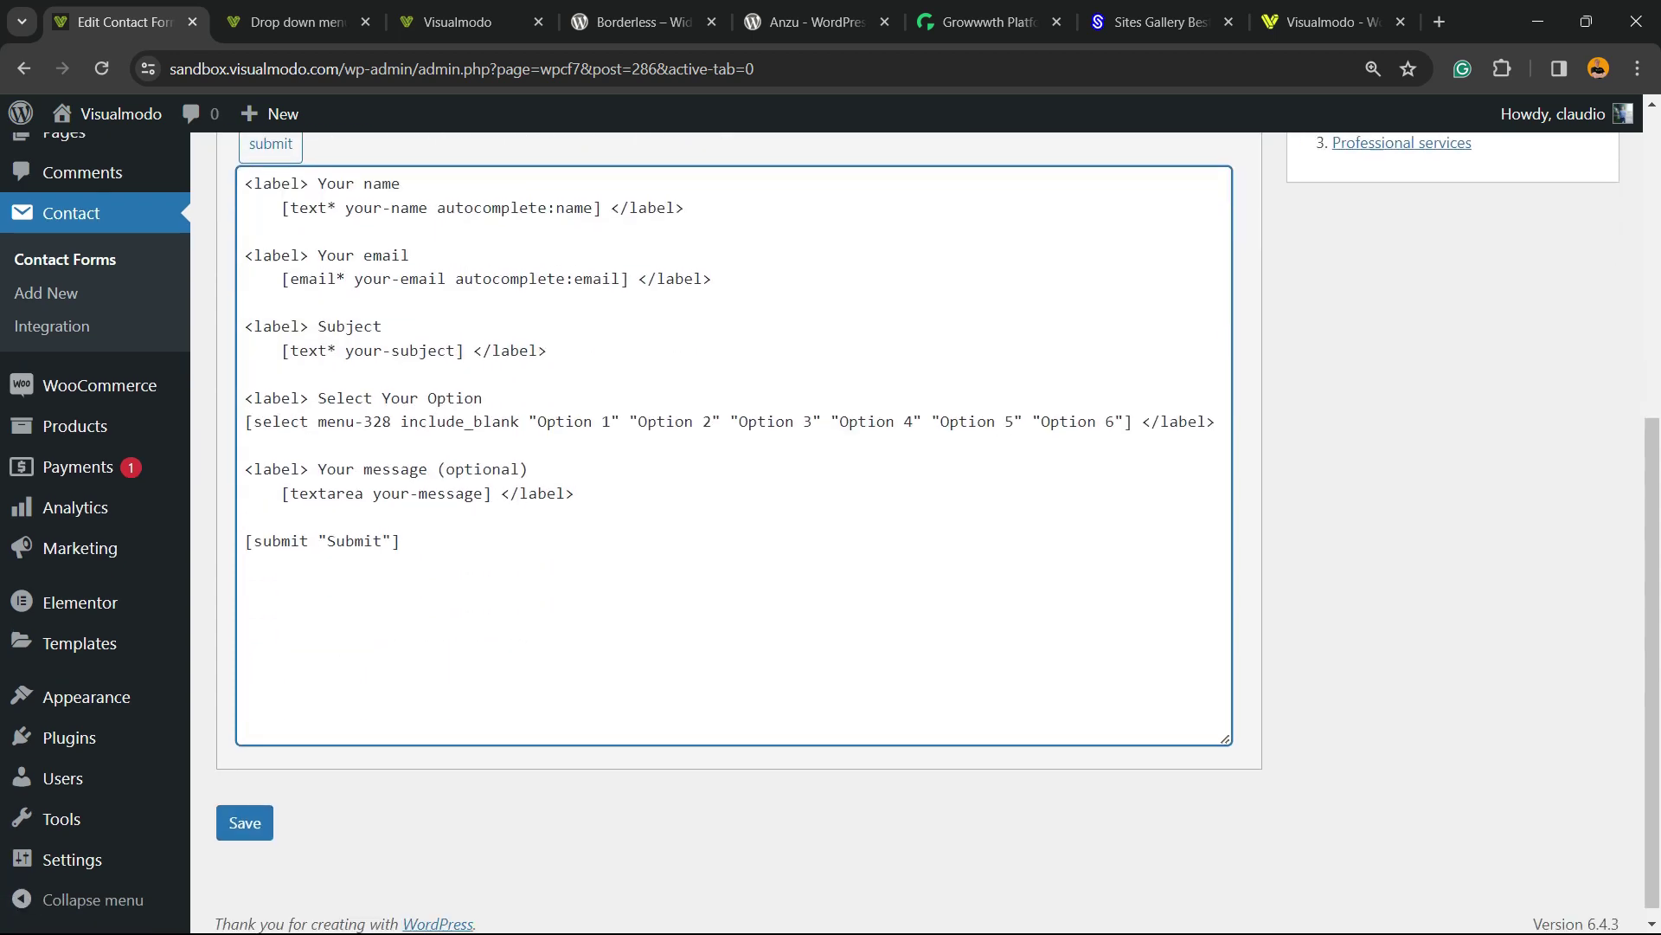
pyautogui.click(245, 810)
pyautogui.doubleClick(336, 408)
pyautogui.tripleClick(336, 408)
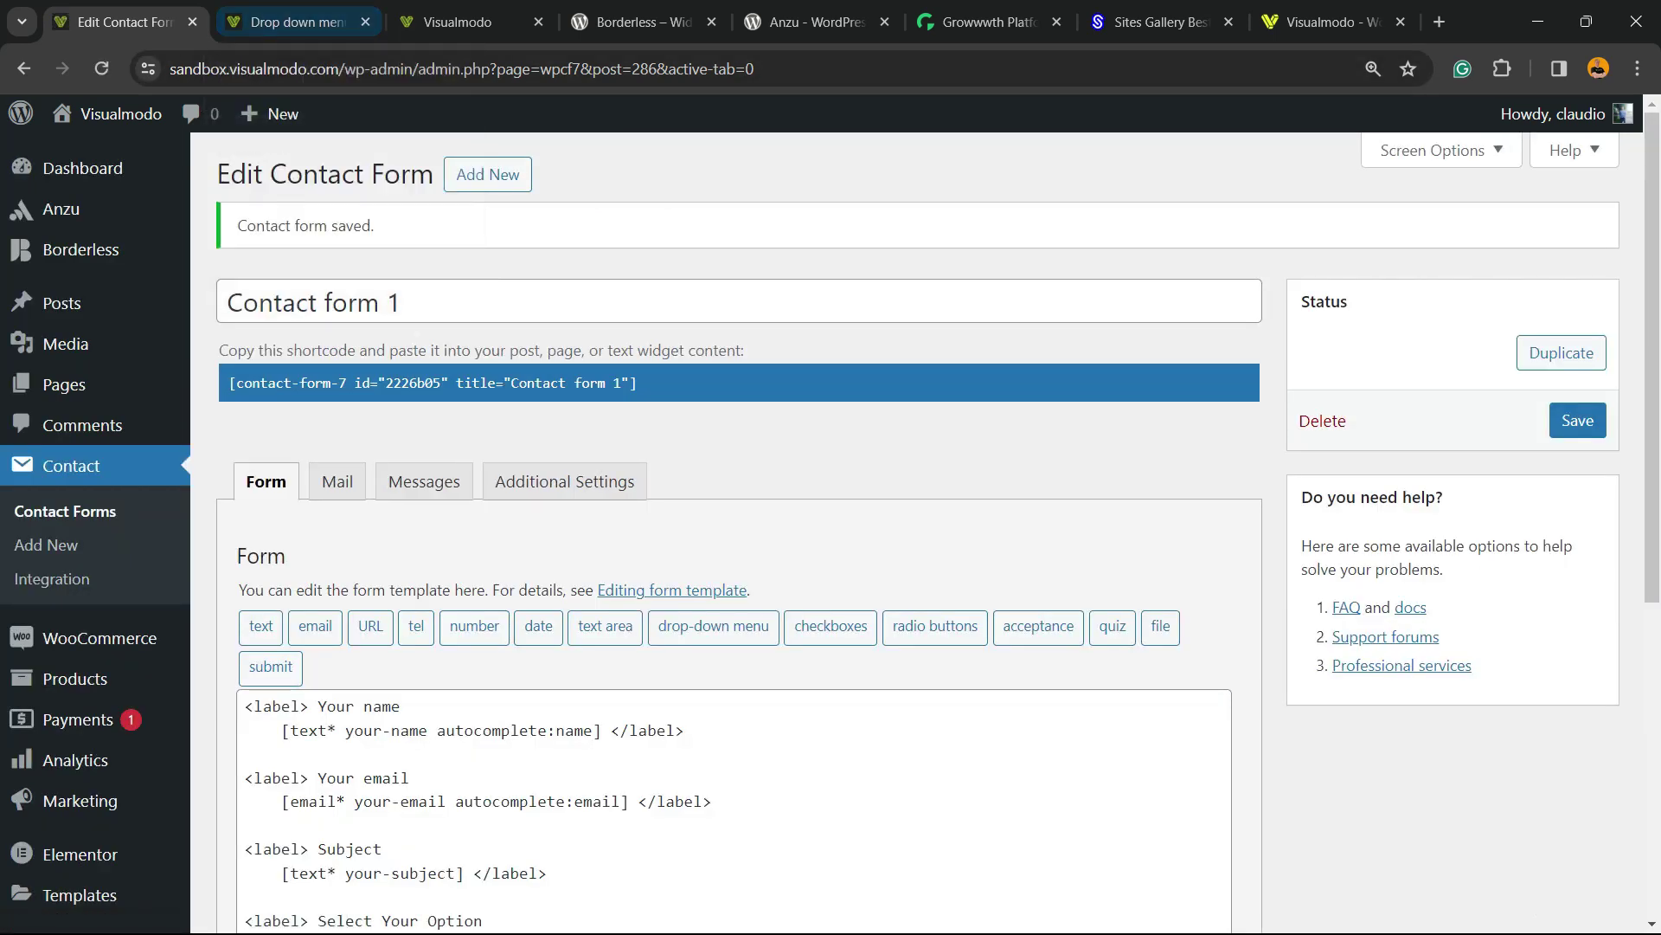
pyautogui.scroll(-2, 727, 519)
pyautogui.click(296, 22)
pyautogui.press('F5')
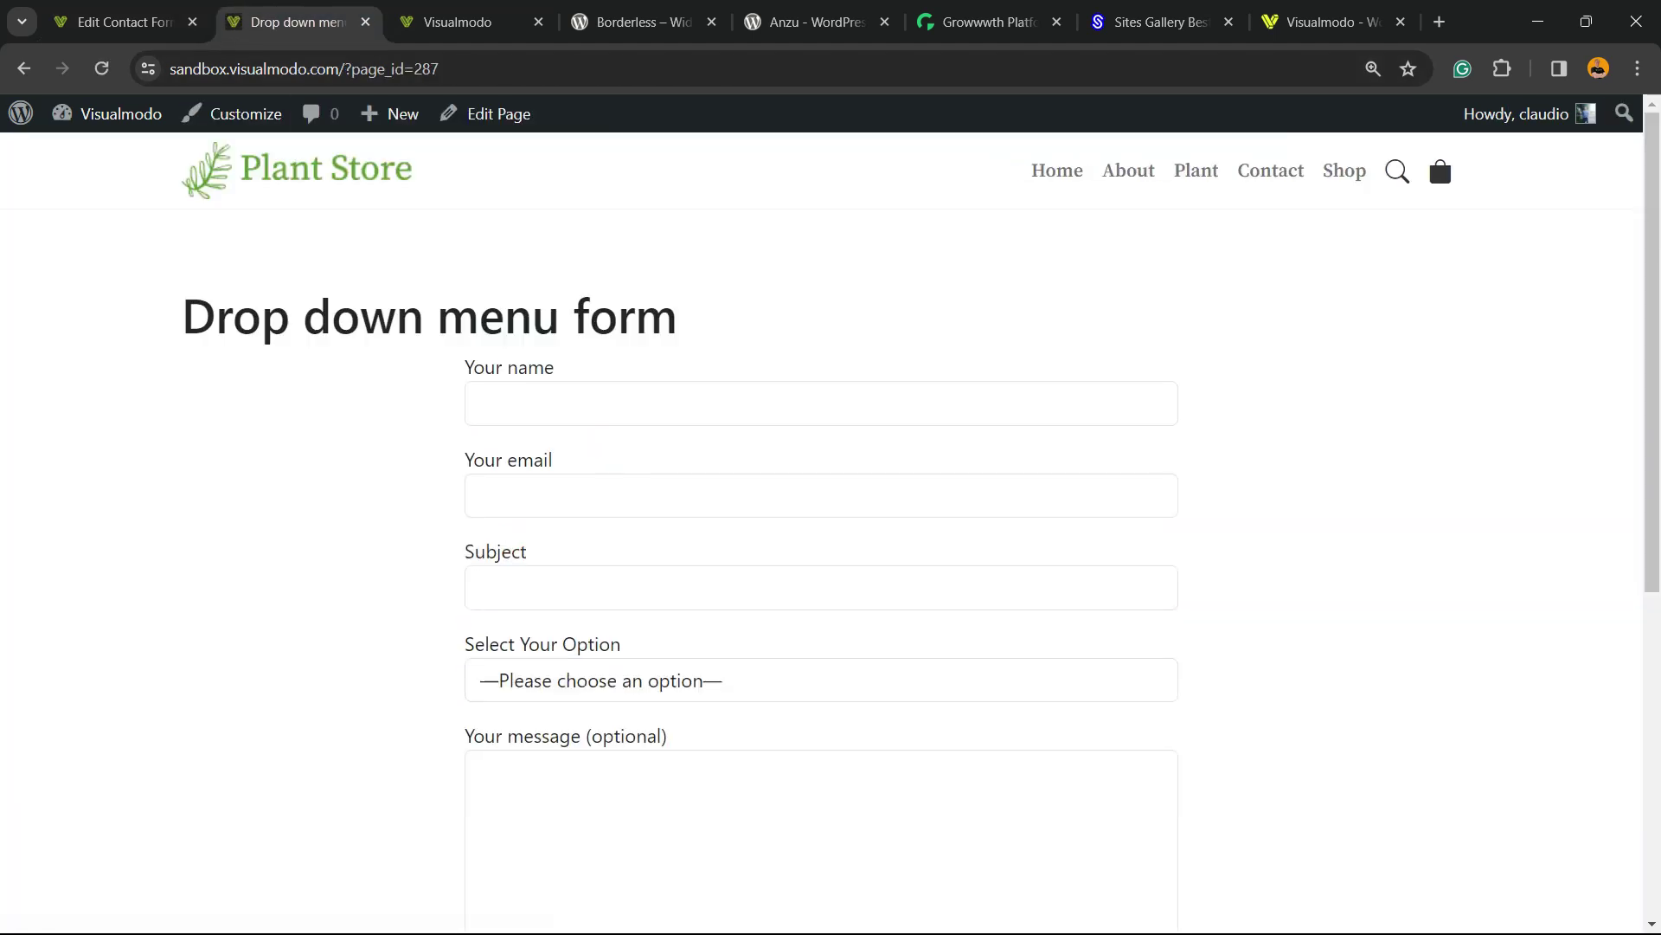
pyautogui.scroll(-5, 822, 532)
pyautogui.scroll(5, 822, 533)
# - Look through the open sample form, the Borderless plugin page, the Anzu theme page and the Growwwth website listings
pyautogui.click(472, 22)
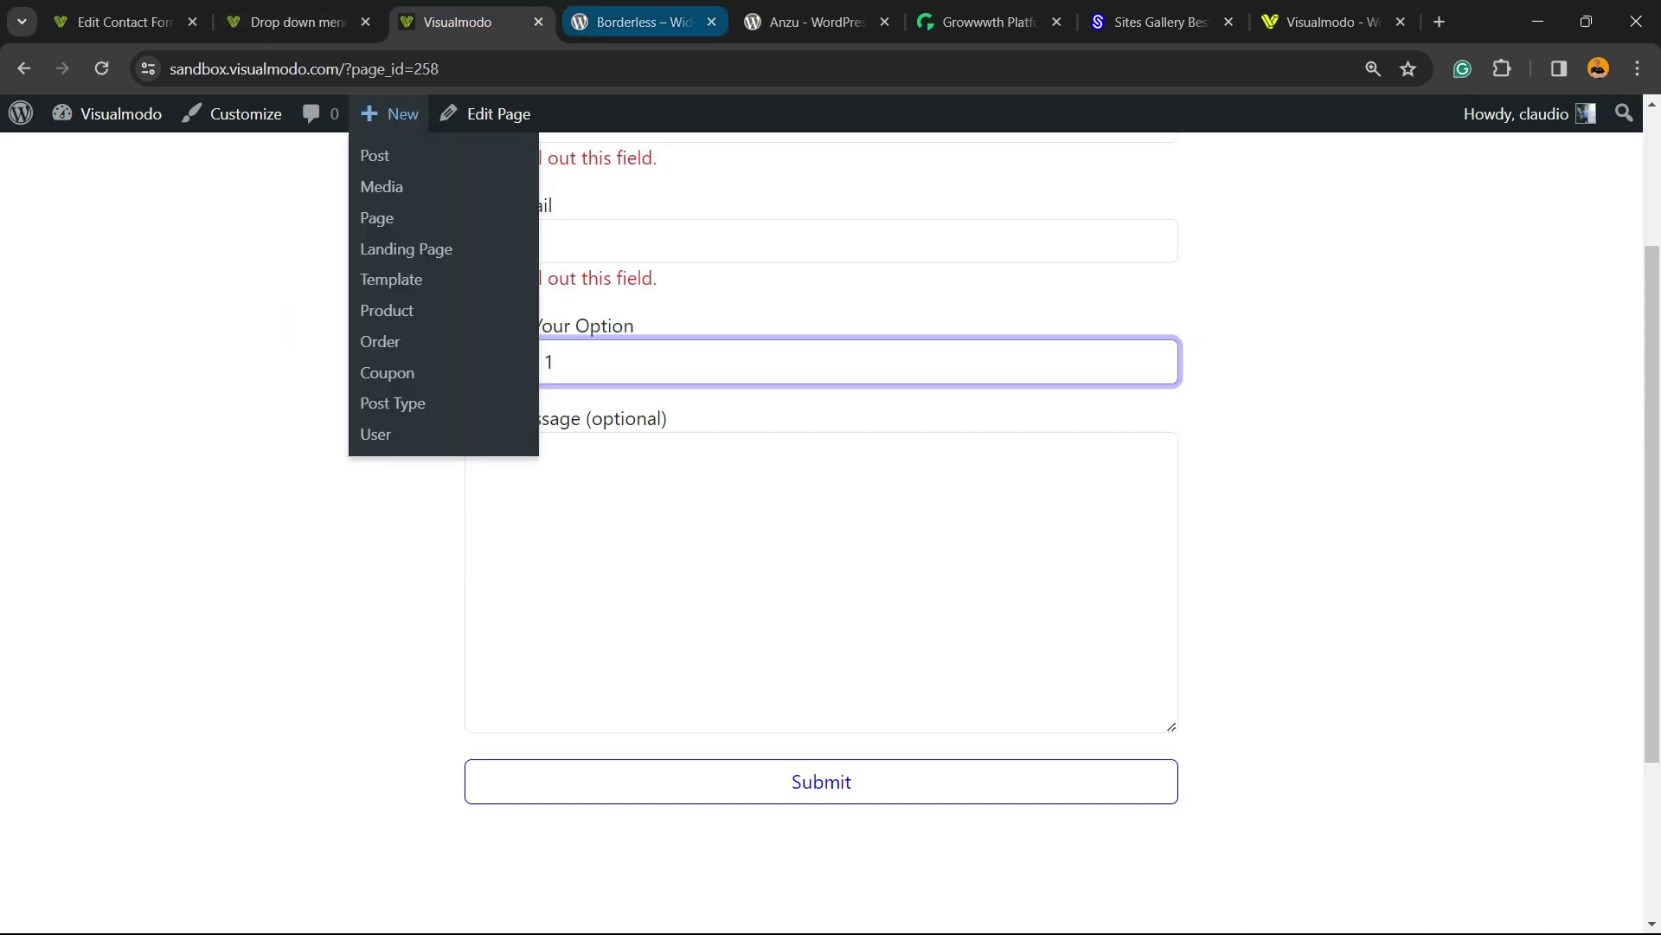
pyautogui.click(639, 22)
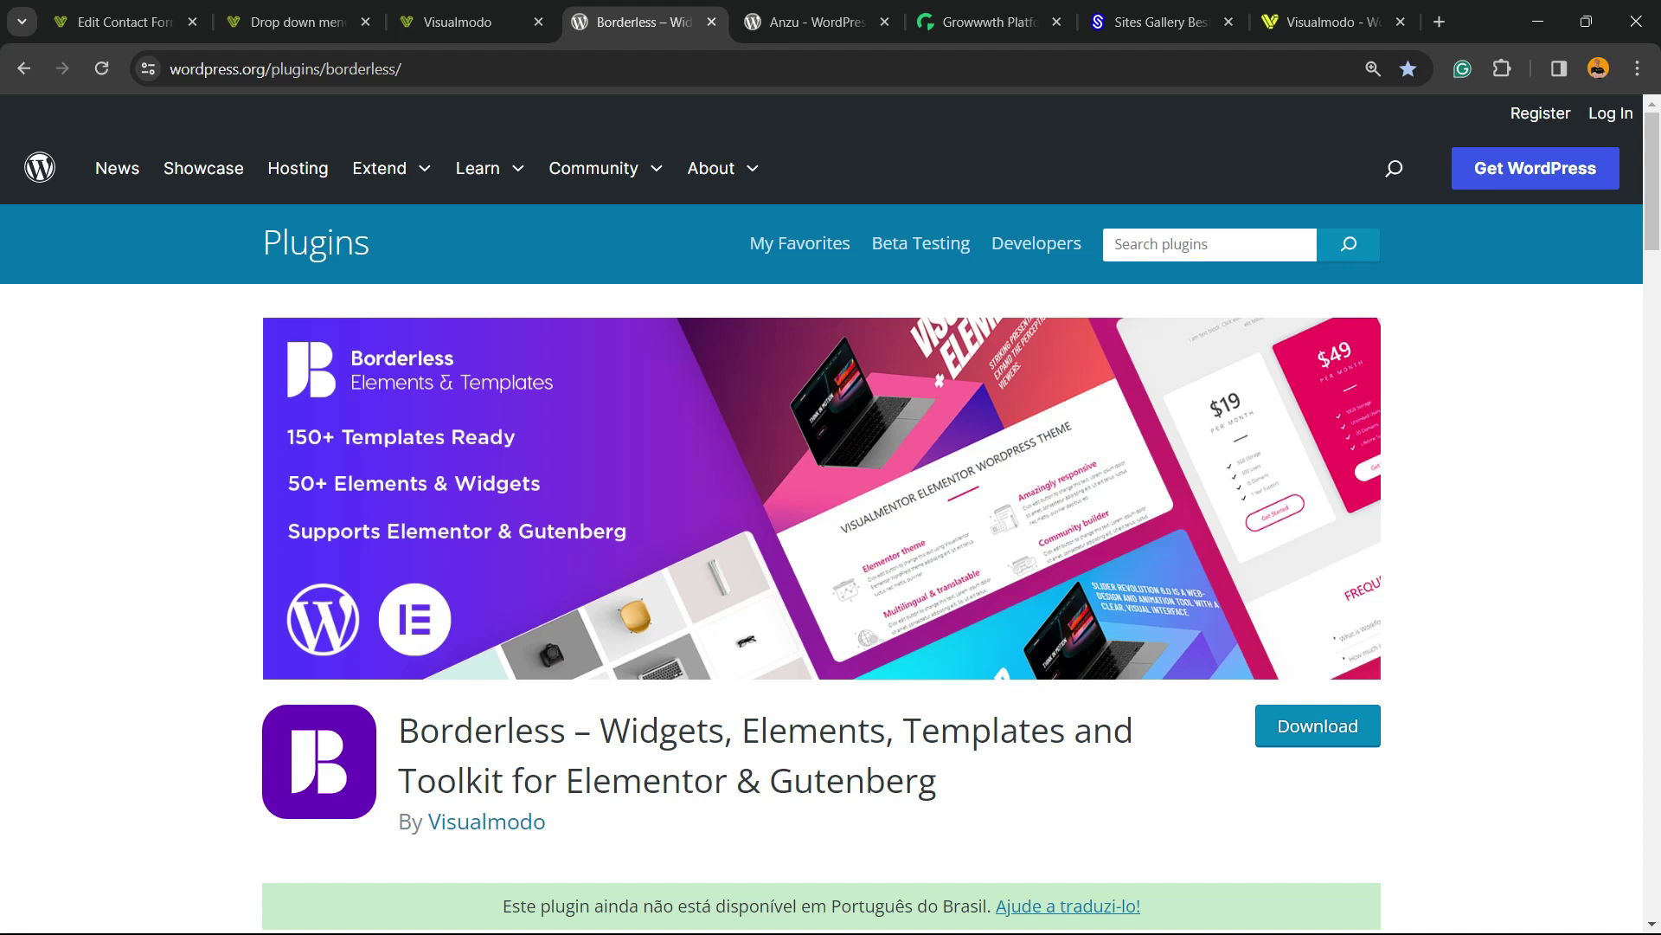
pyautogui.hotkey('ctrl', 'Tab')
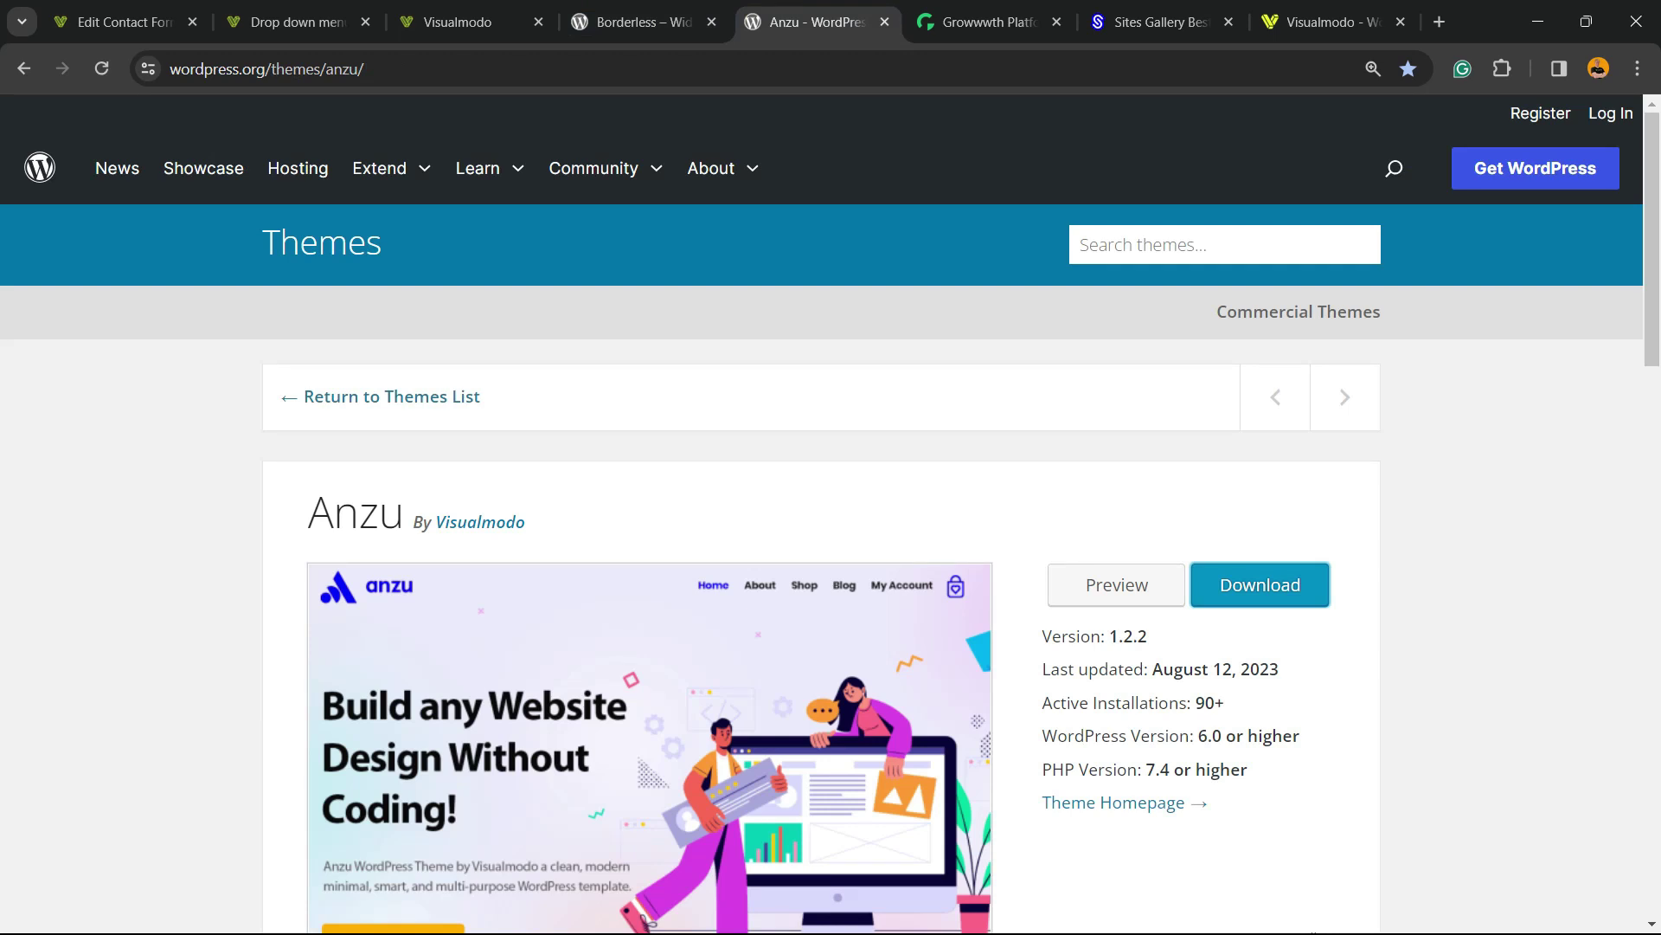
pyautogui.hotkey('ctrl', 'Tab')
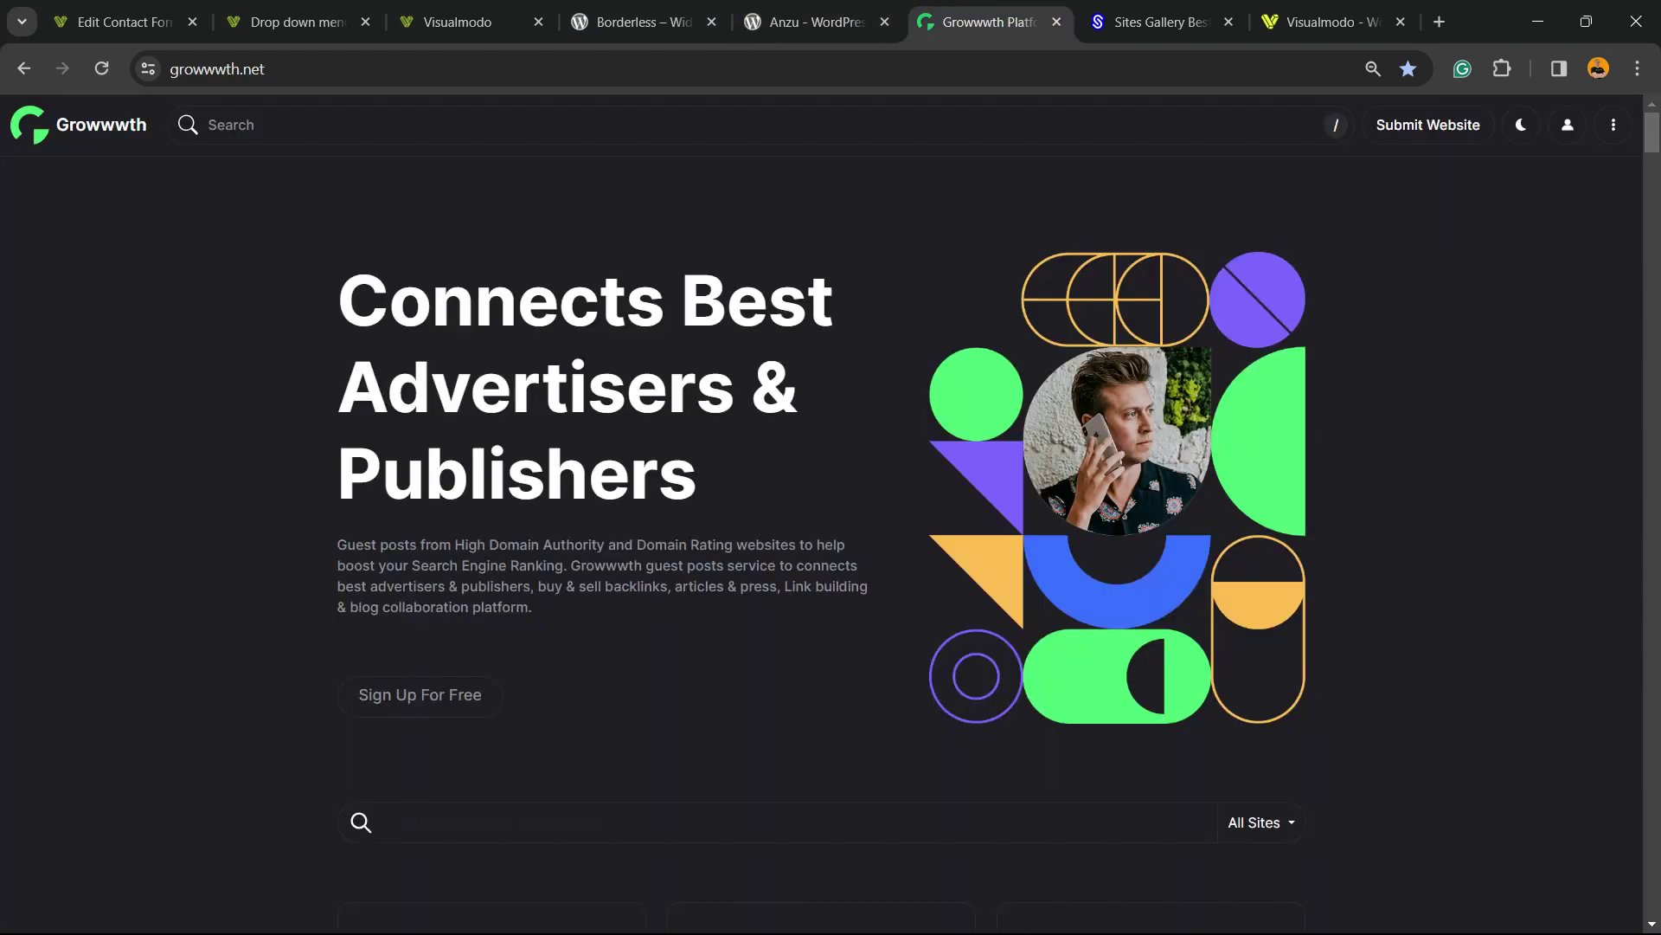
pyautogui.scroll(-17, 822, 536)
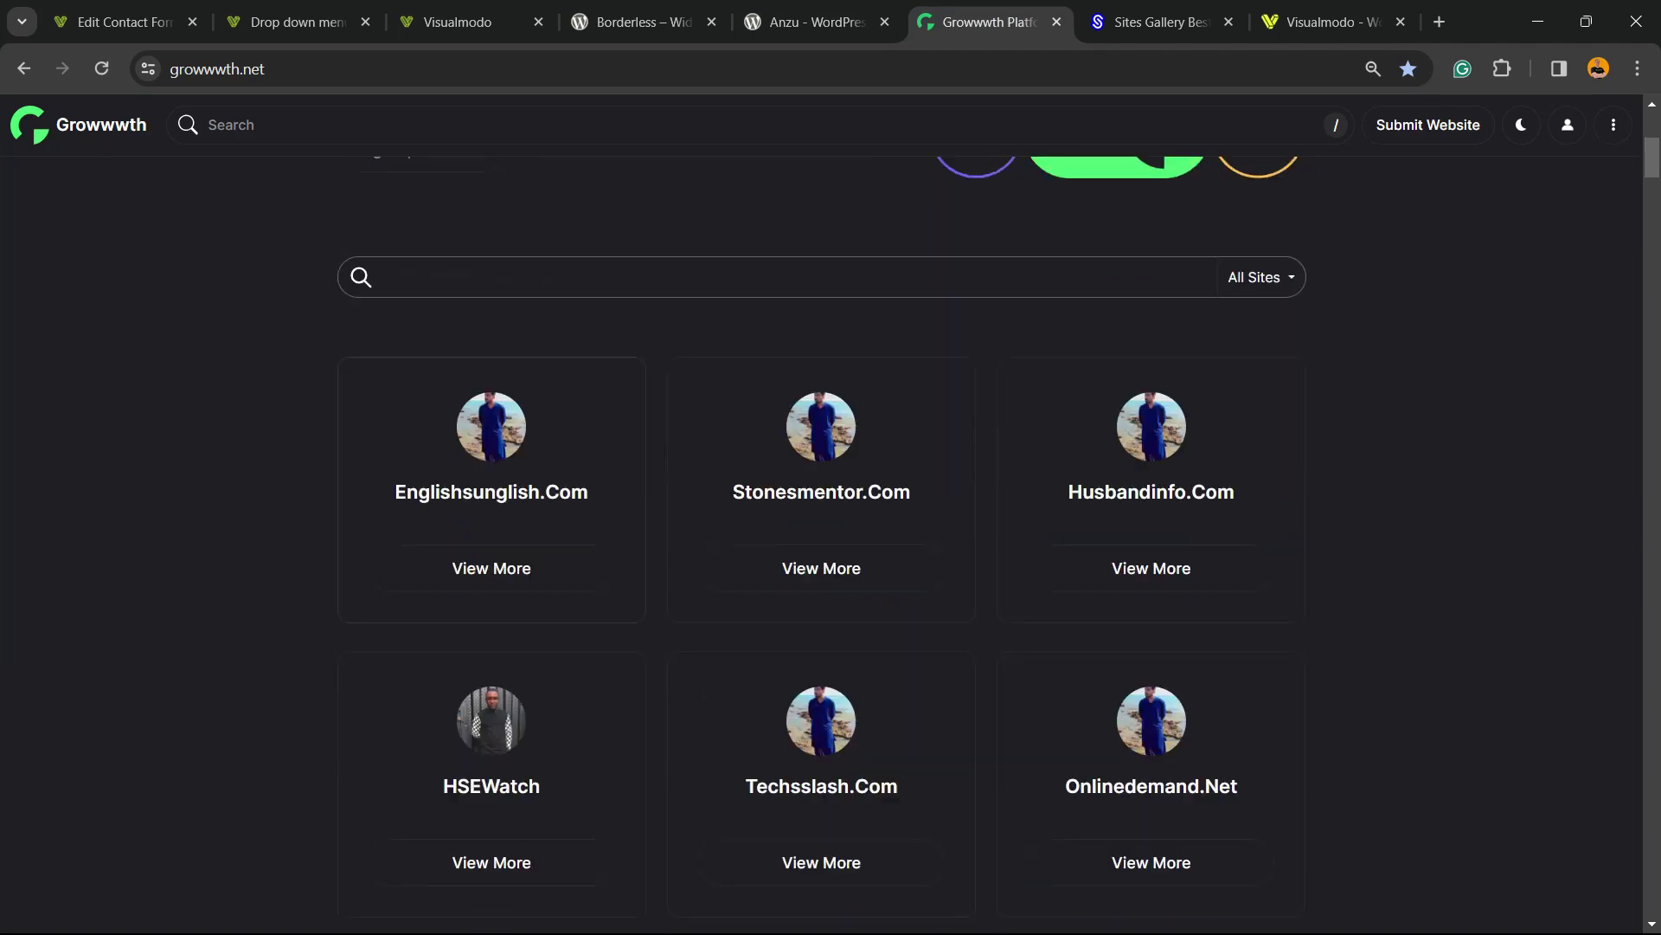
pyautogui.scroll(-20, 822, 537)
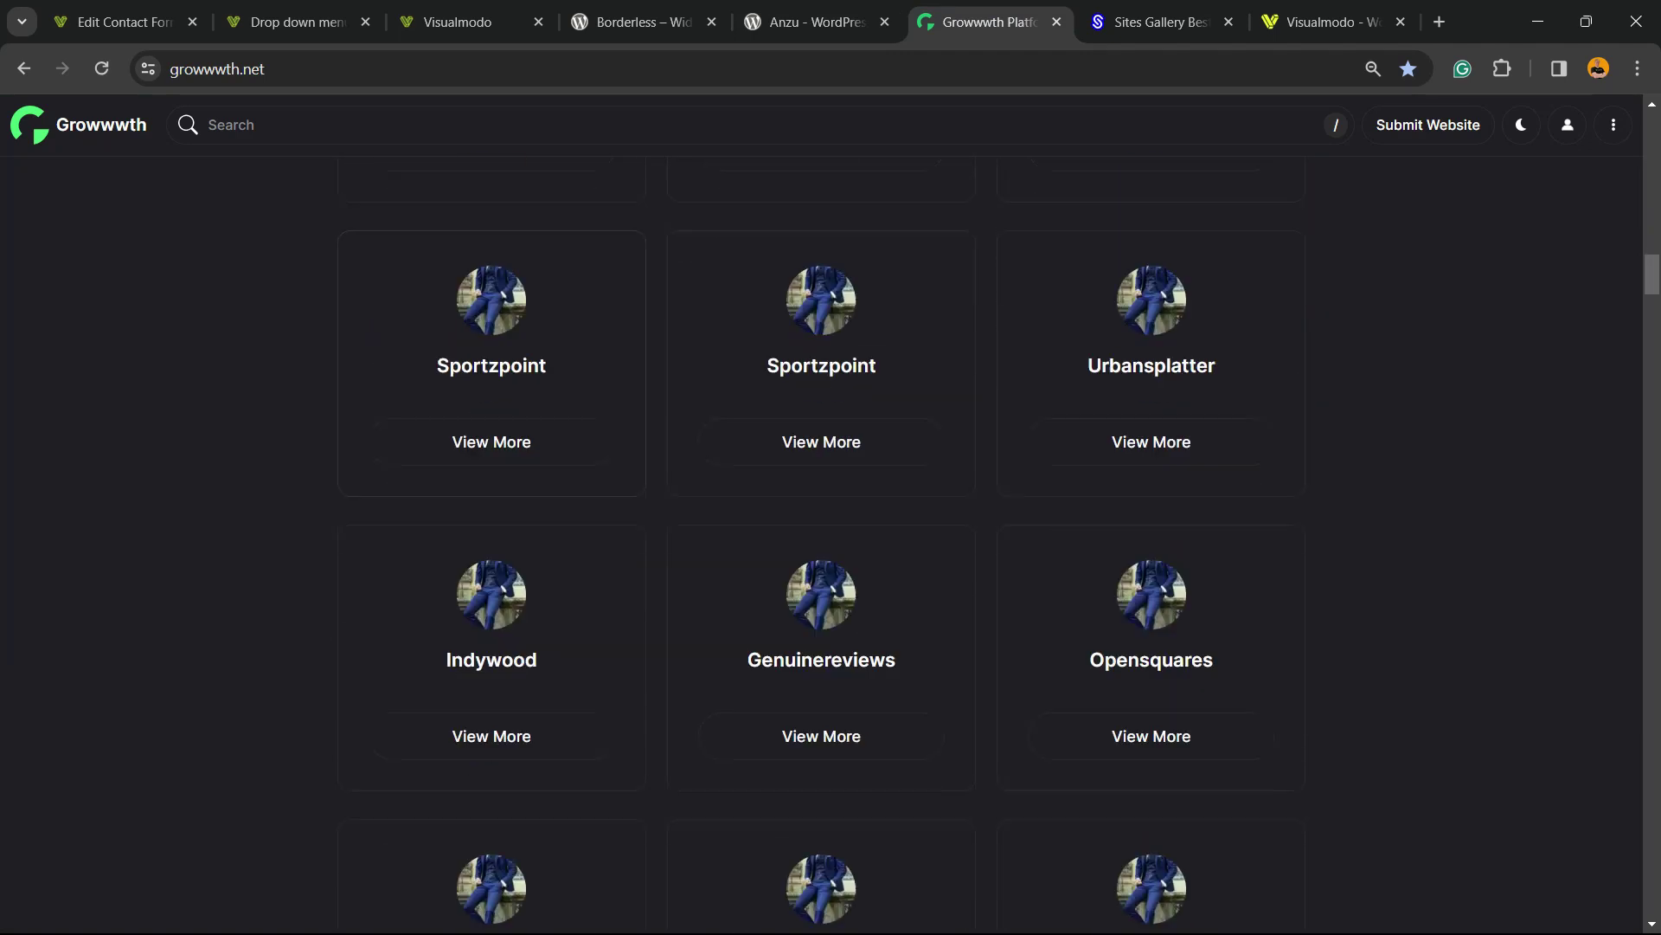
pyautogui.scroll(-20, 822, 536)
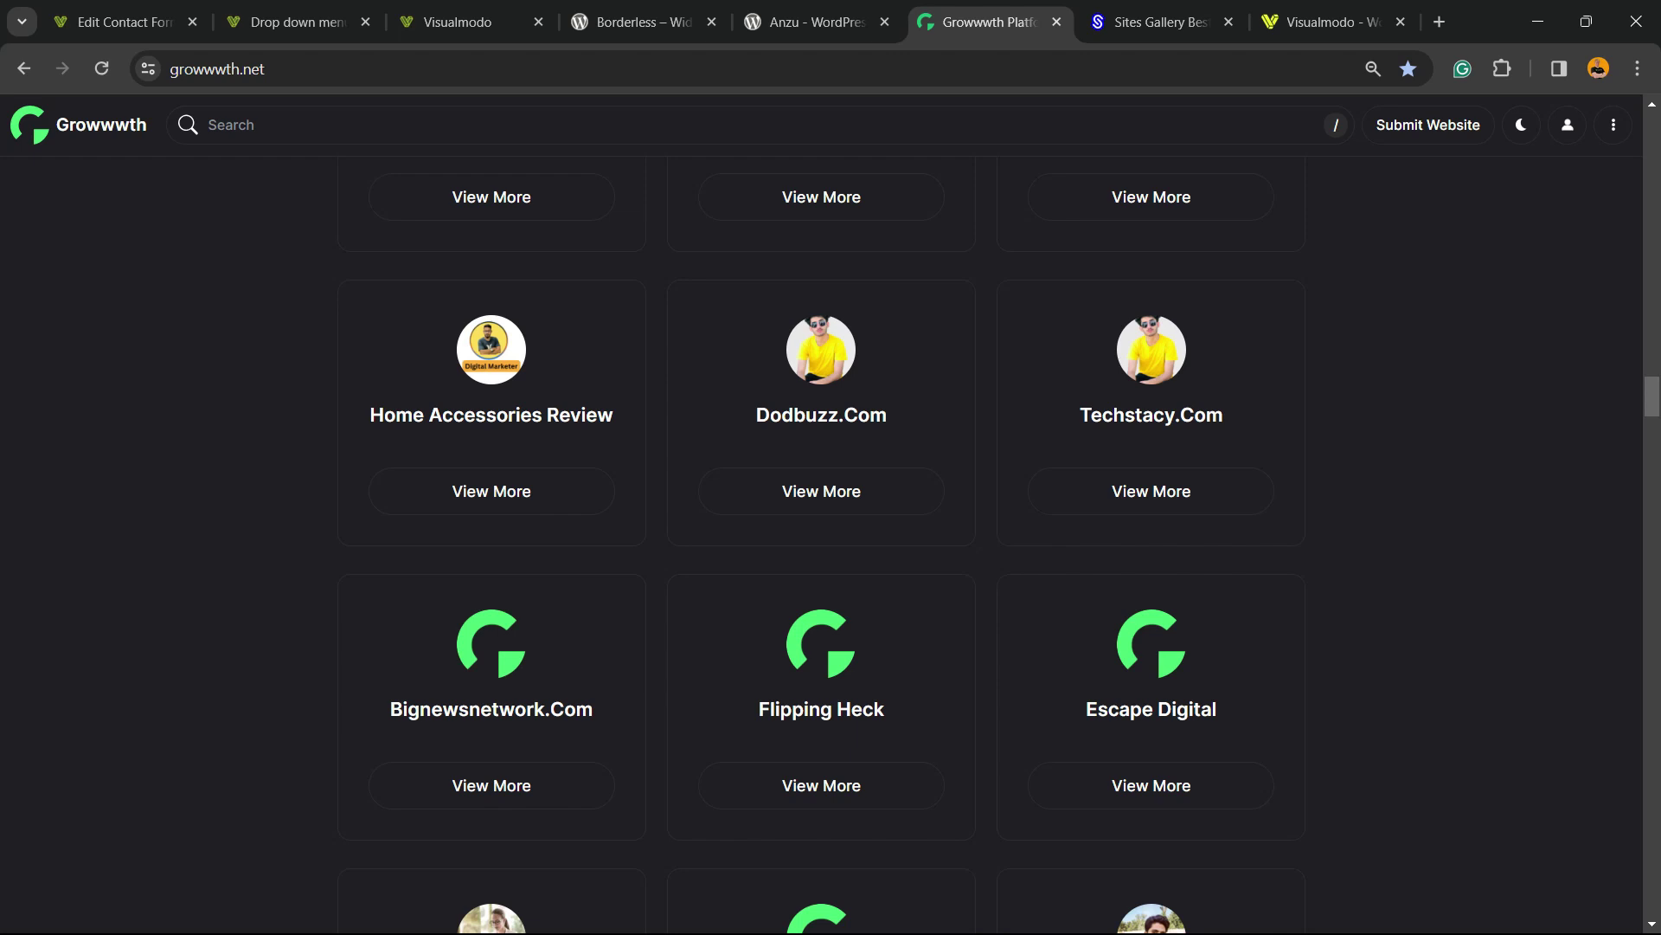
# - Switch to the Sites Gallery website and look through its Site of the Day showcase and awards information
pyautogui.hotkey('ctrl', 'Tab')
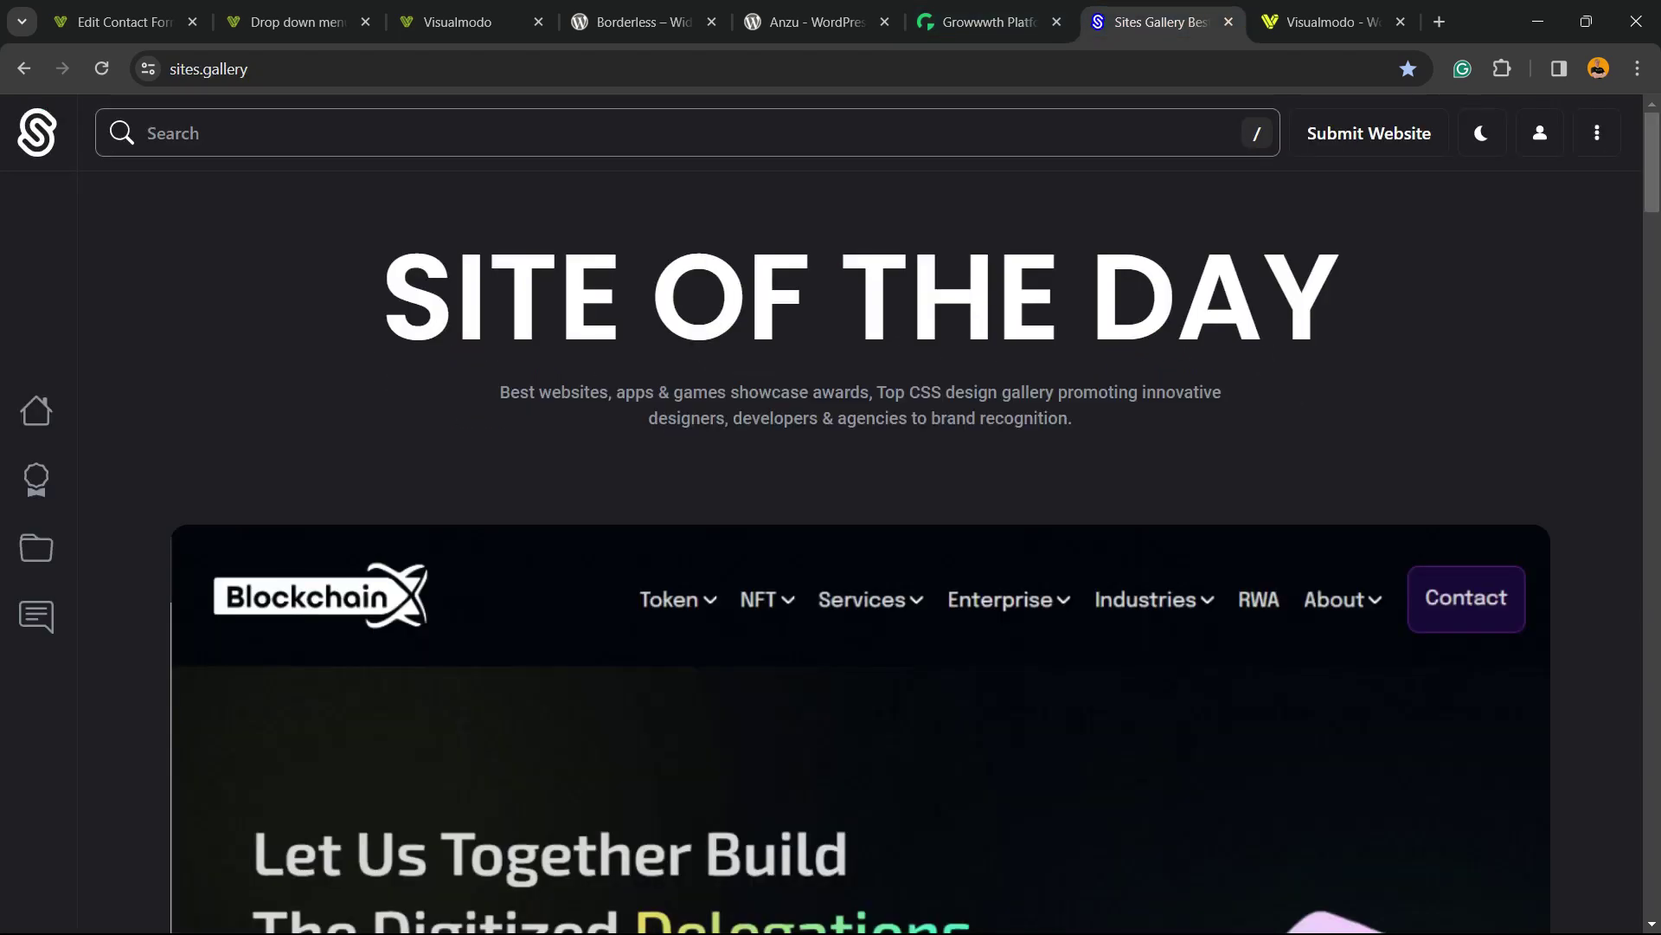
pyautogui.scroll(-8, 831, 536)
pyautogui.scroll(-15, 398, 519)
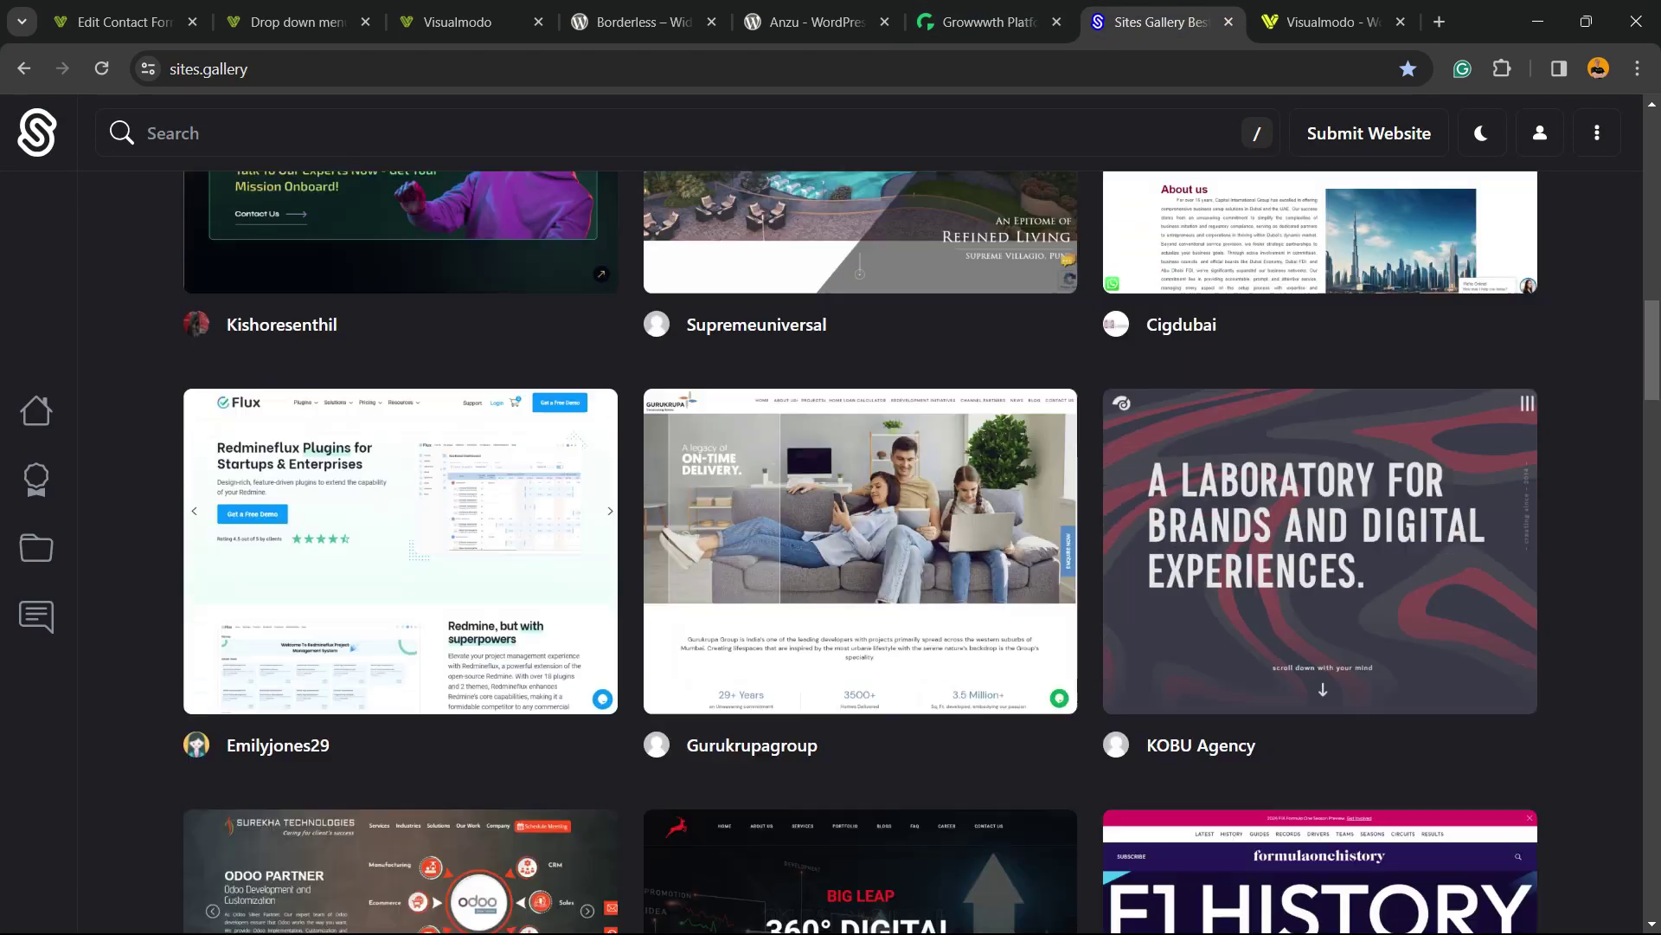
pyautogui.scroll(-20, 398, 519)
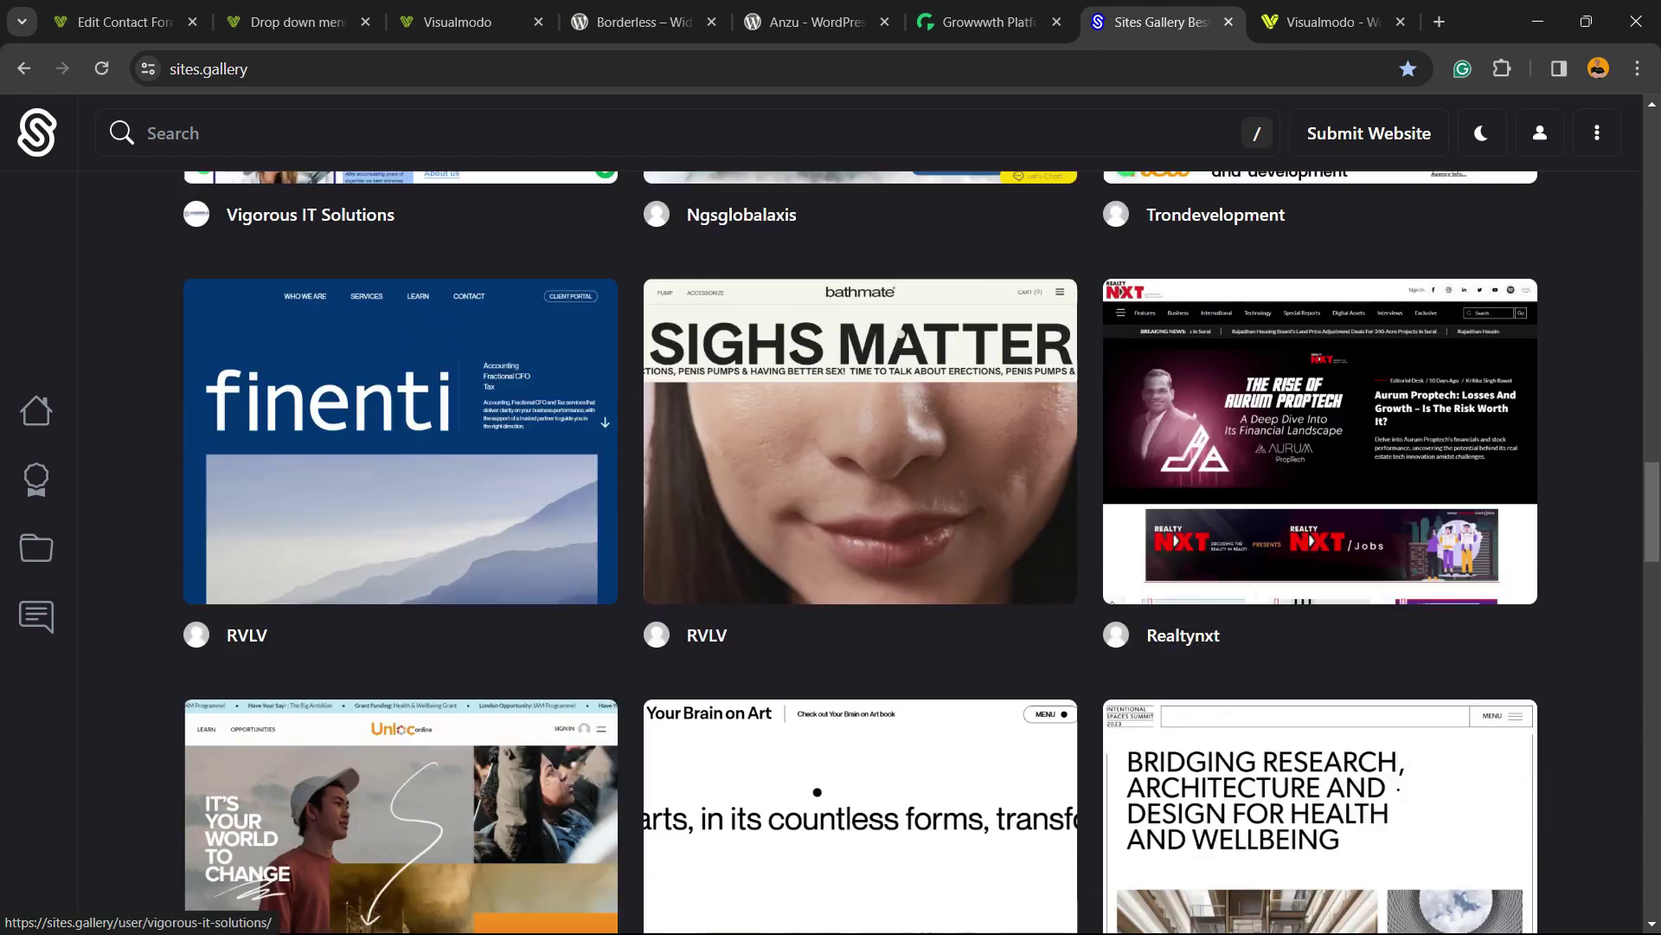
pyautogui.scroll(-15, 398, 520)
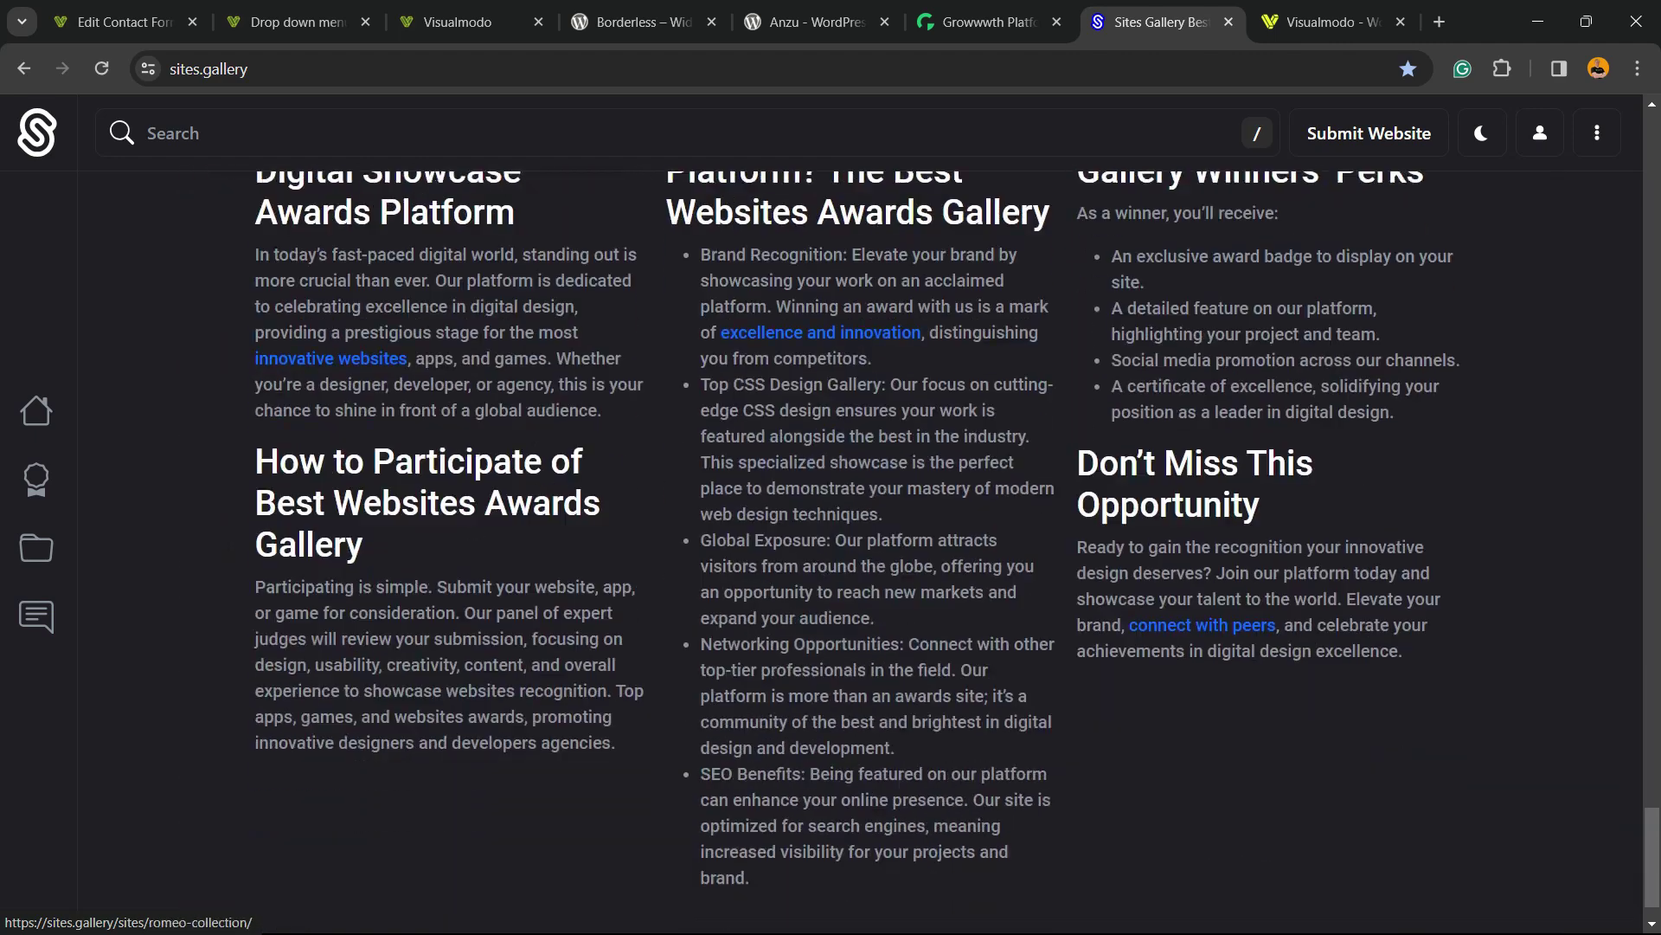
# - Switch to the Visualmodo website, open its Templates Library and browse the listed website templates
pyautogui.hotkey('ctrl', 'Tab')
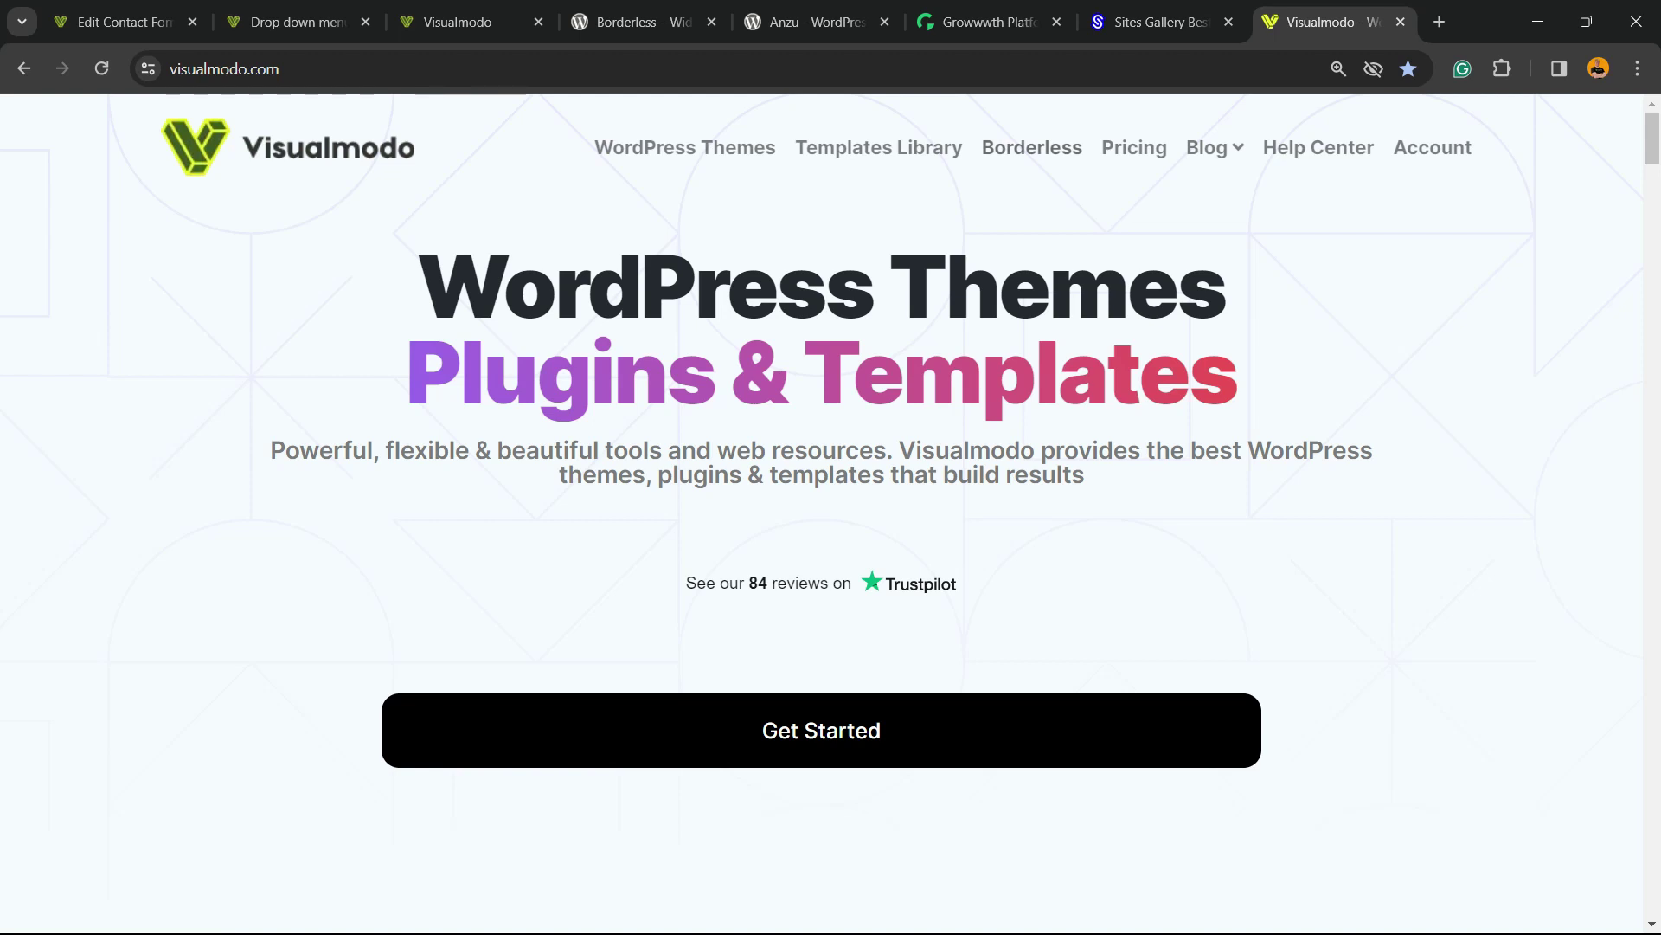
pyautogui.click(835, 148)
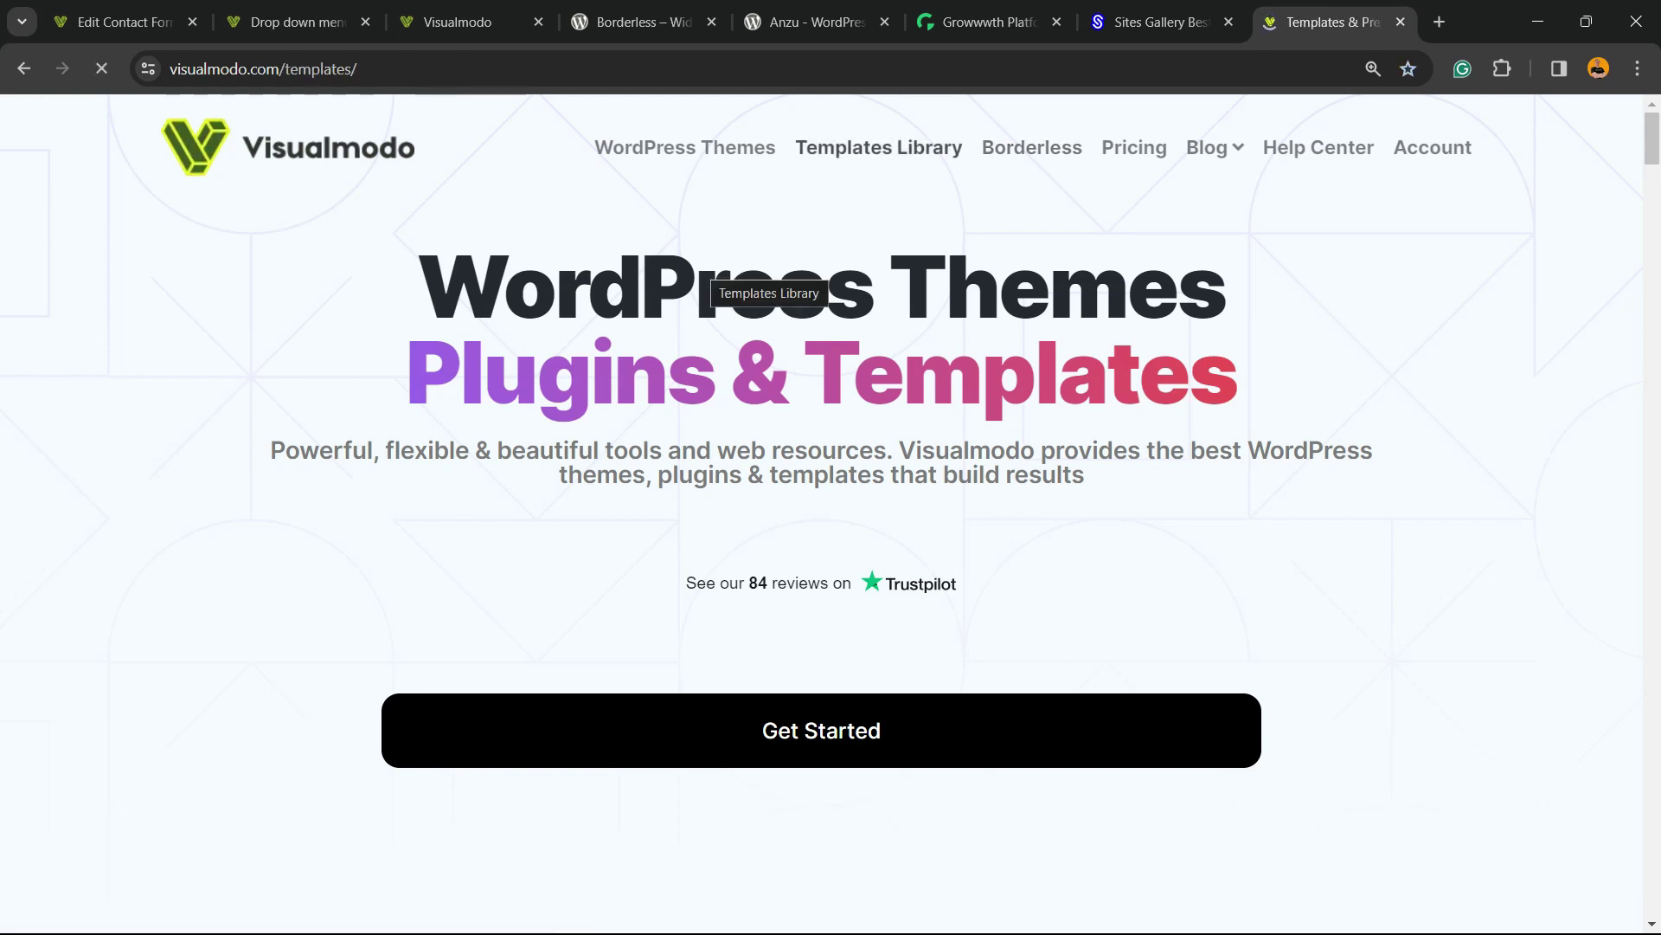
pyautogui.scroll(-5, 831, 519)
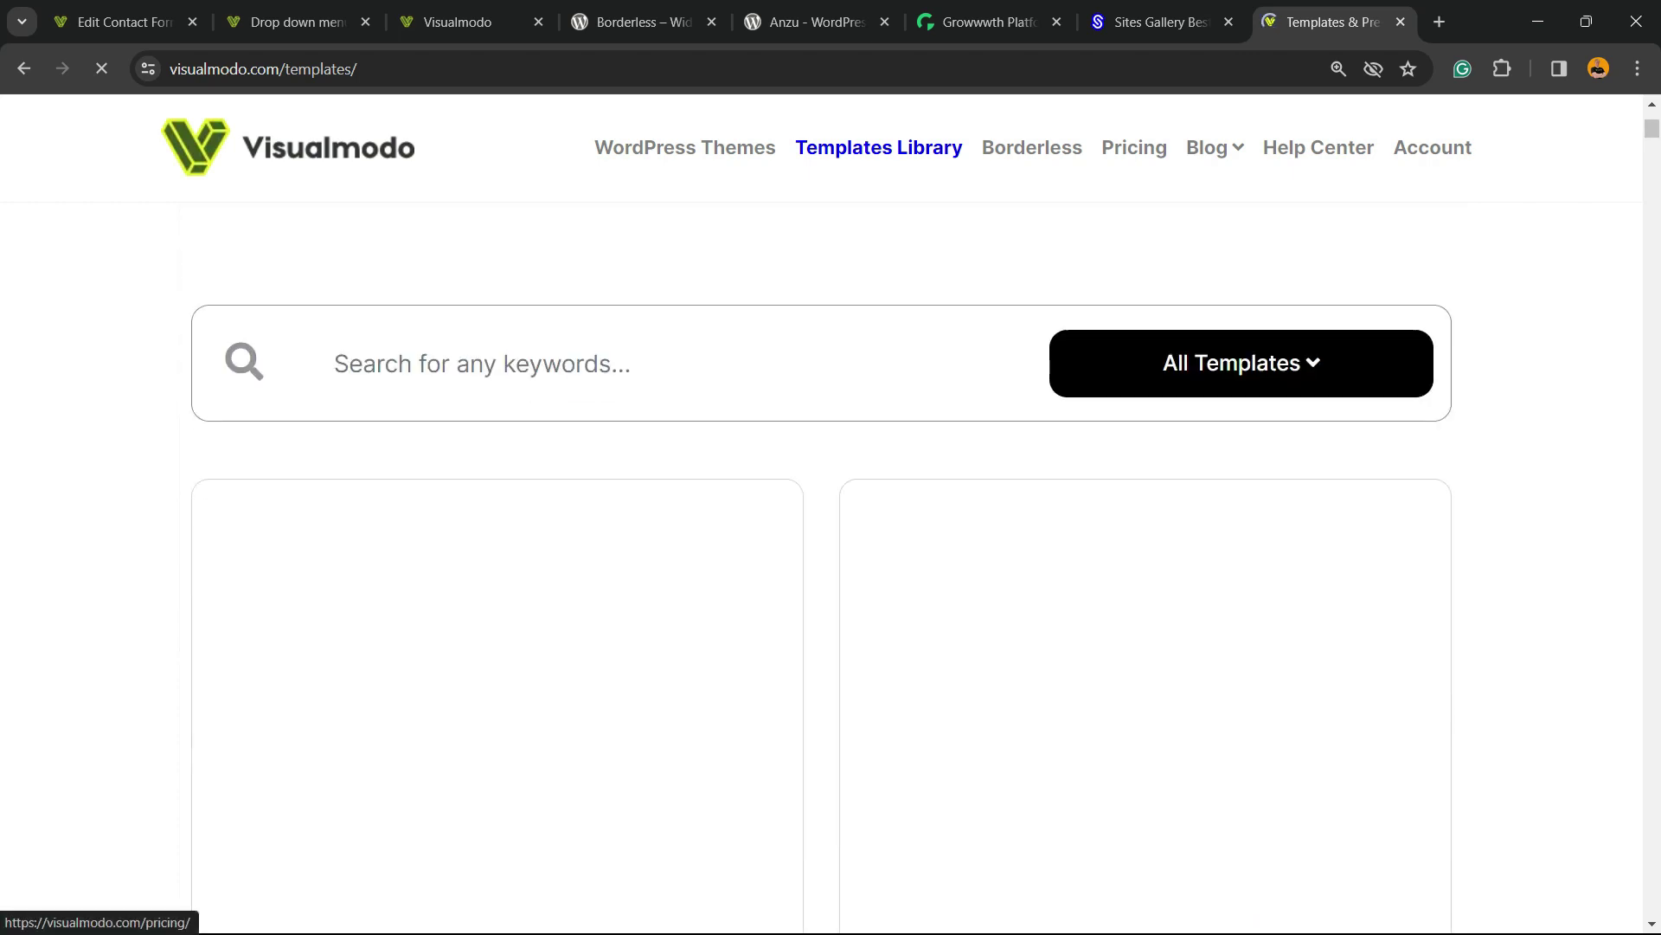
pyautogui.scroll(-9, 831, 563)
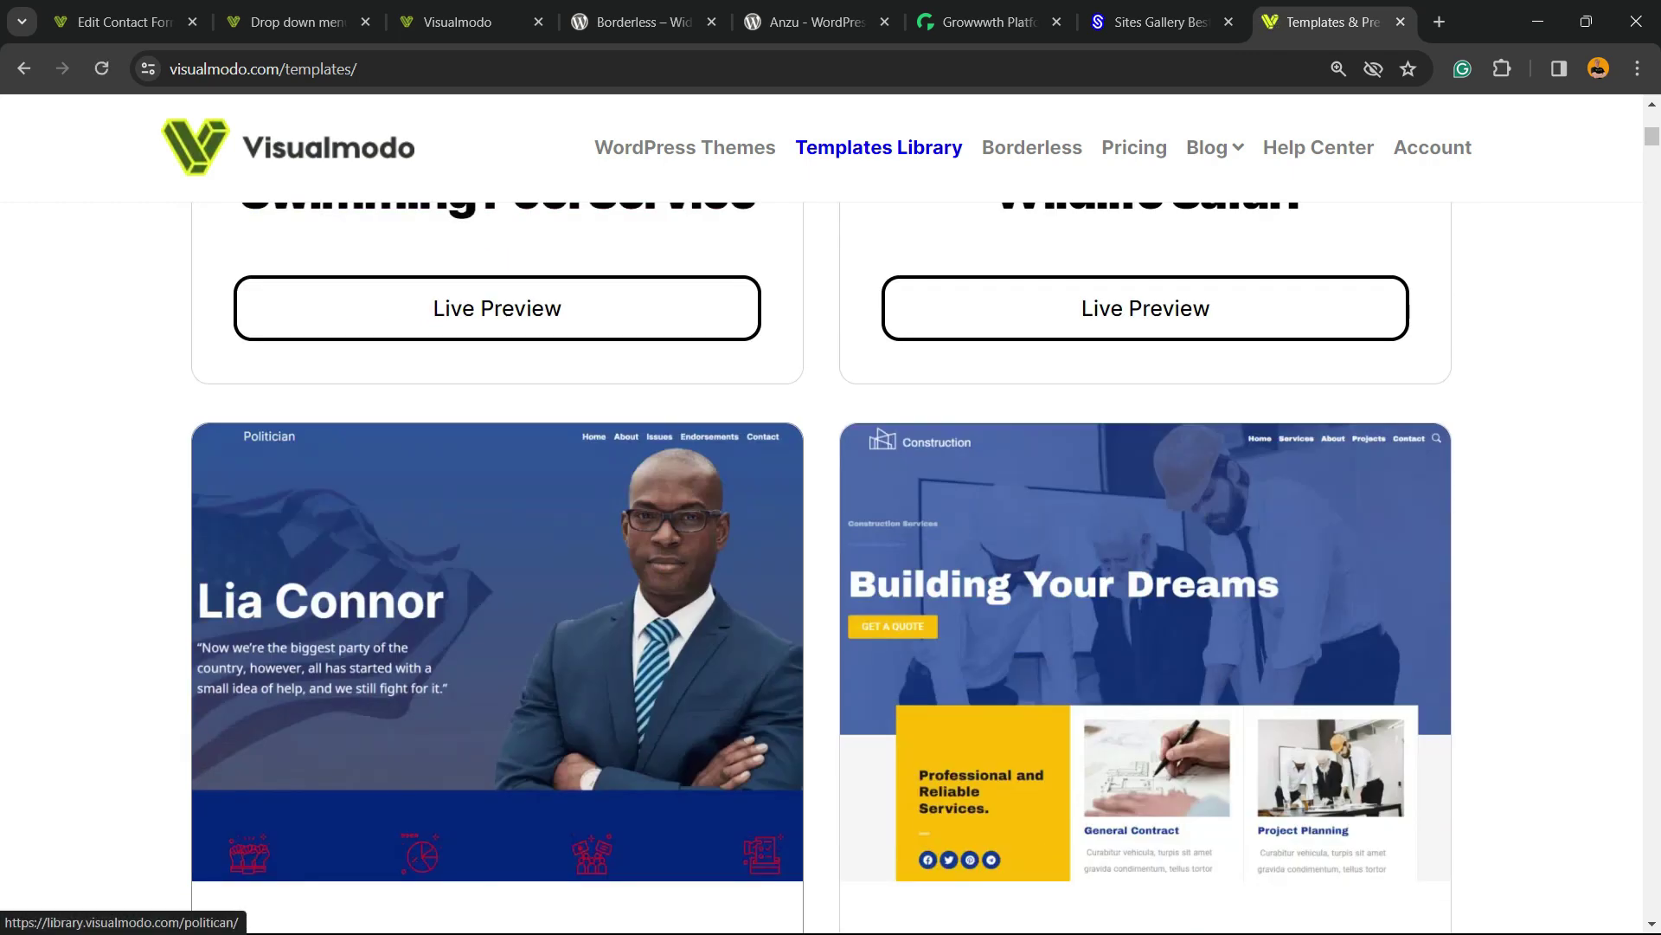
pyautogui.scroll(-12, 831, 563)
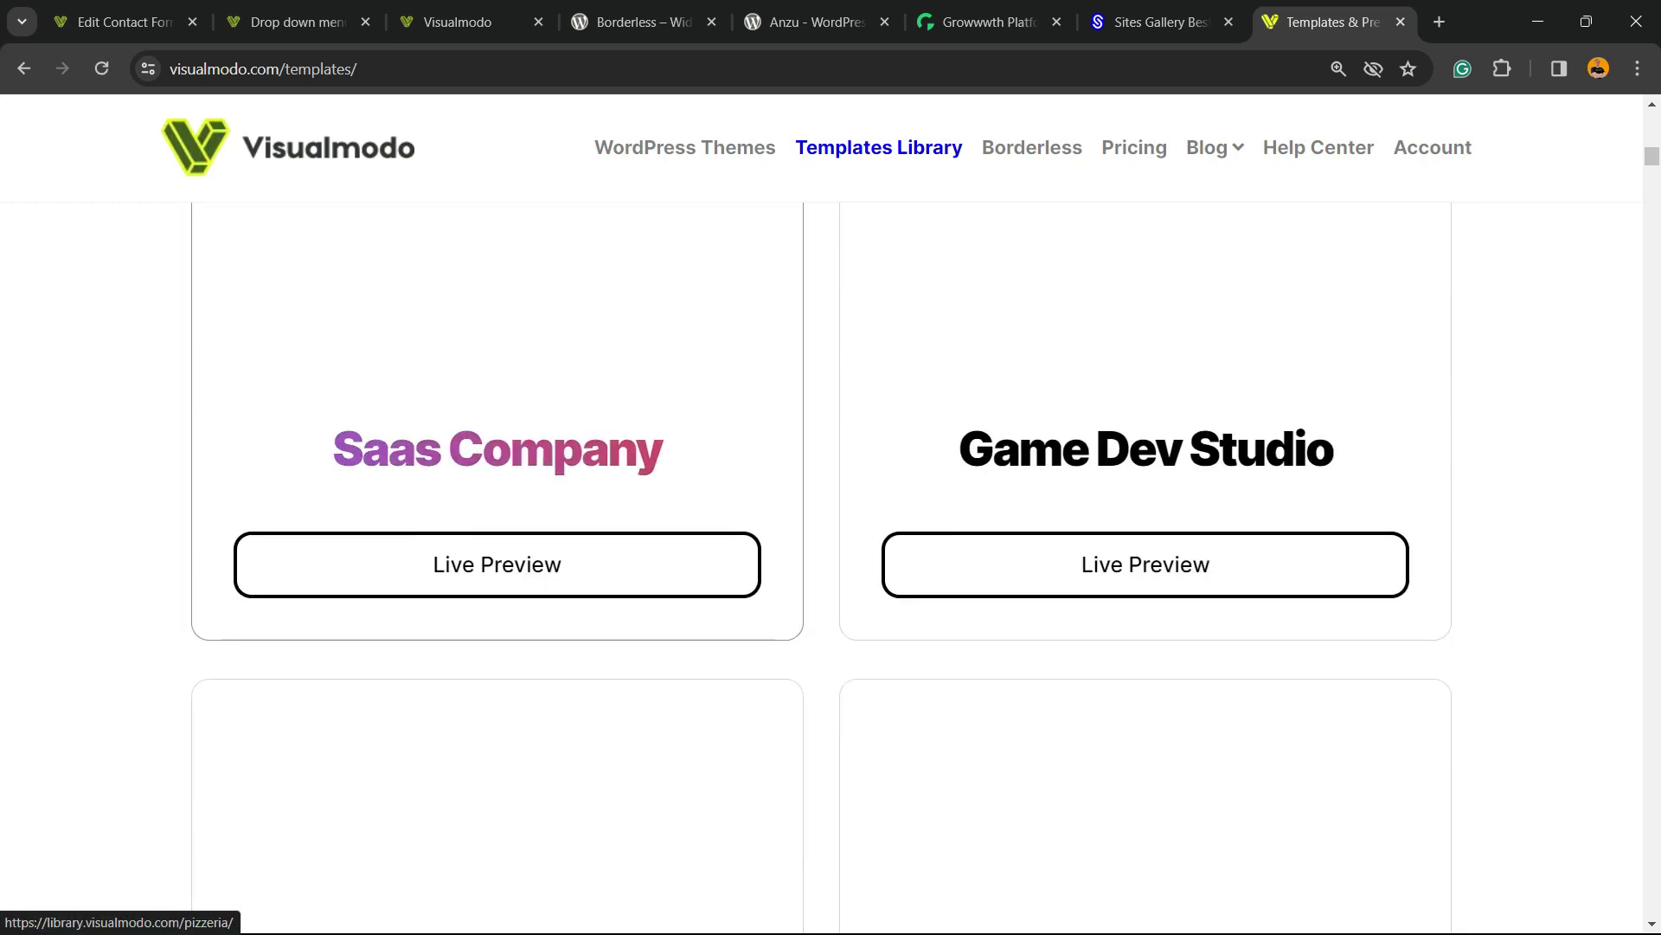
pyautogui.scroll(-8, 831, 562)
pyautogui.scroll(-20, 497, 563)
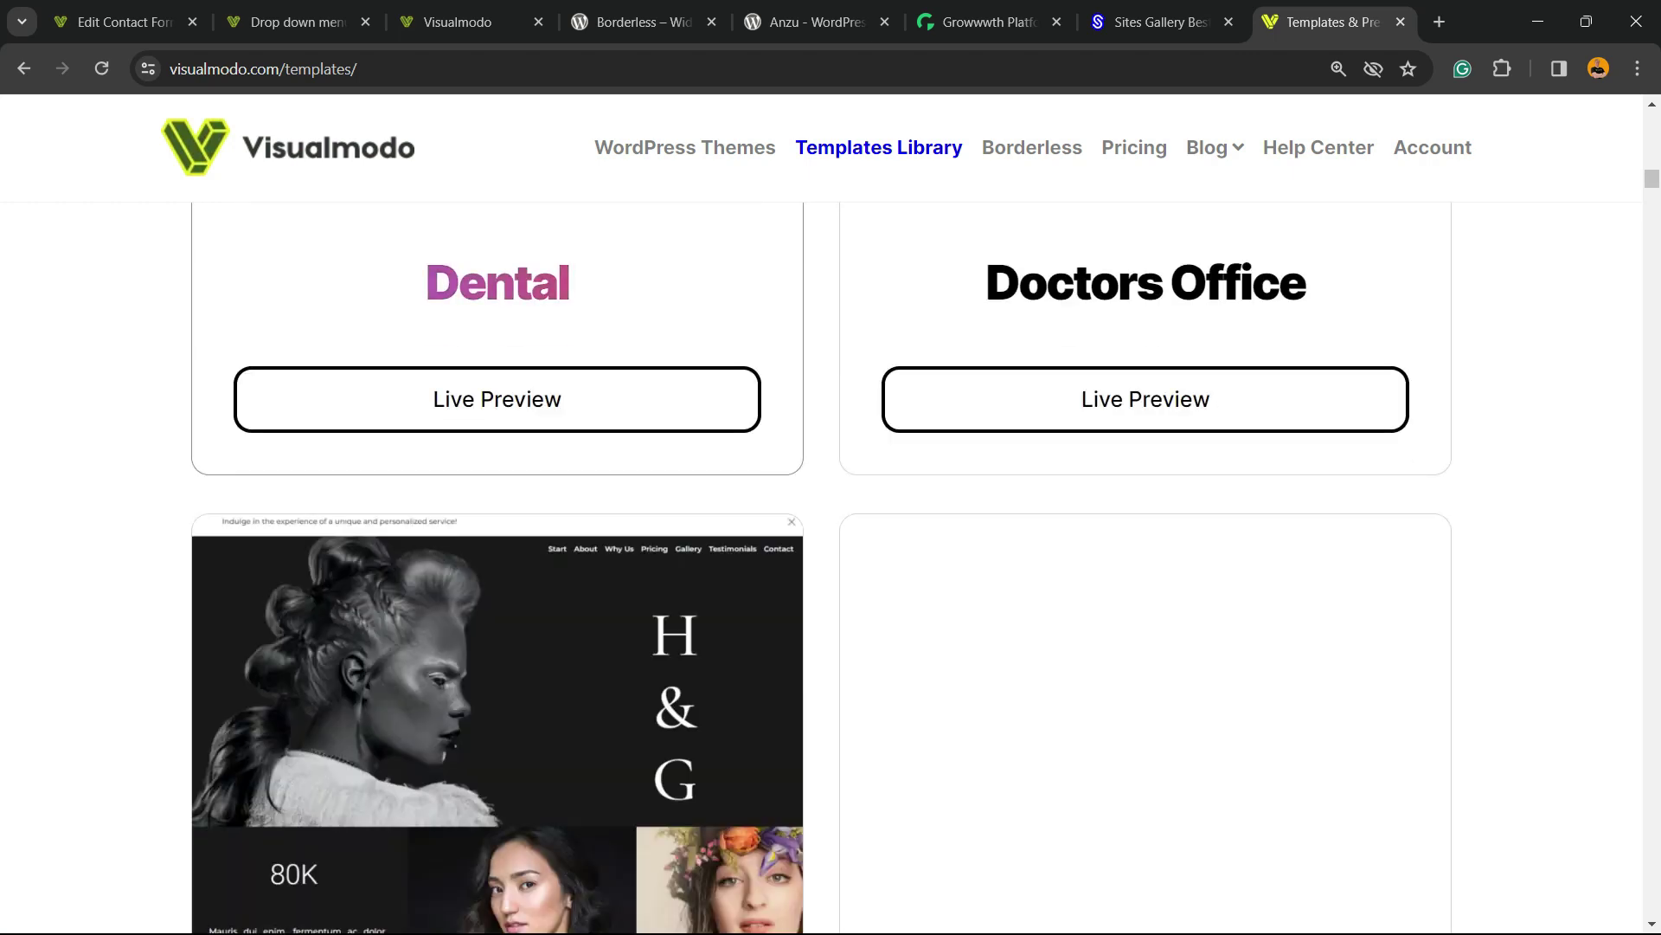
pyautogui.scroll(-20, 497, 563)
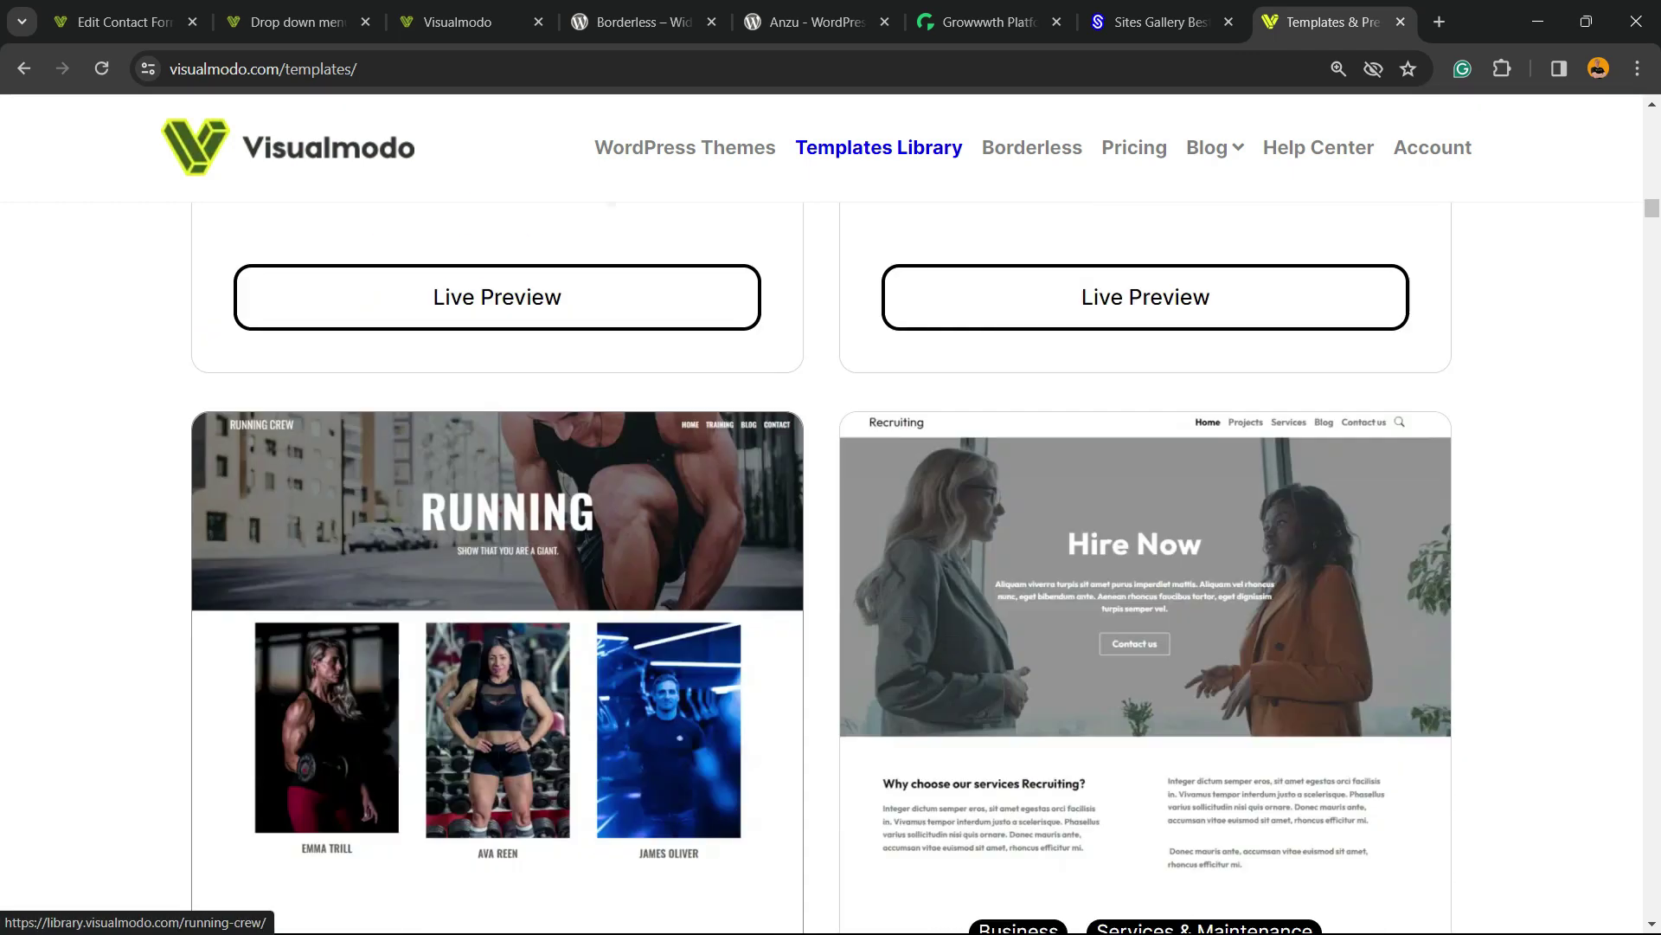
pyautogui.scroll(-20, 497, 563)
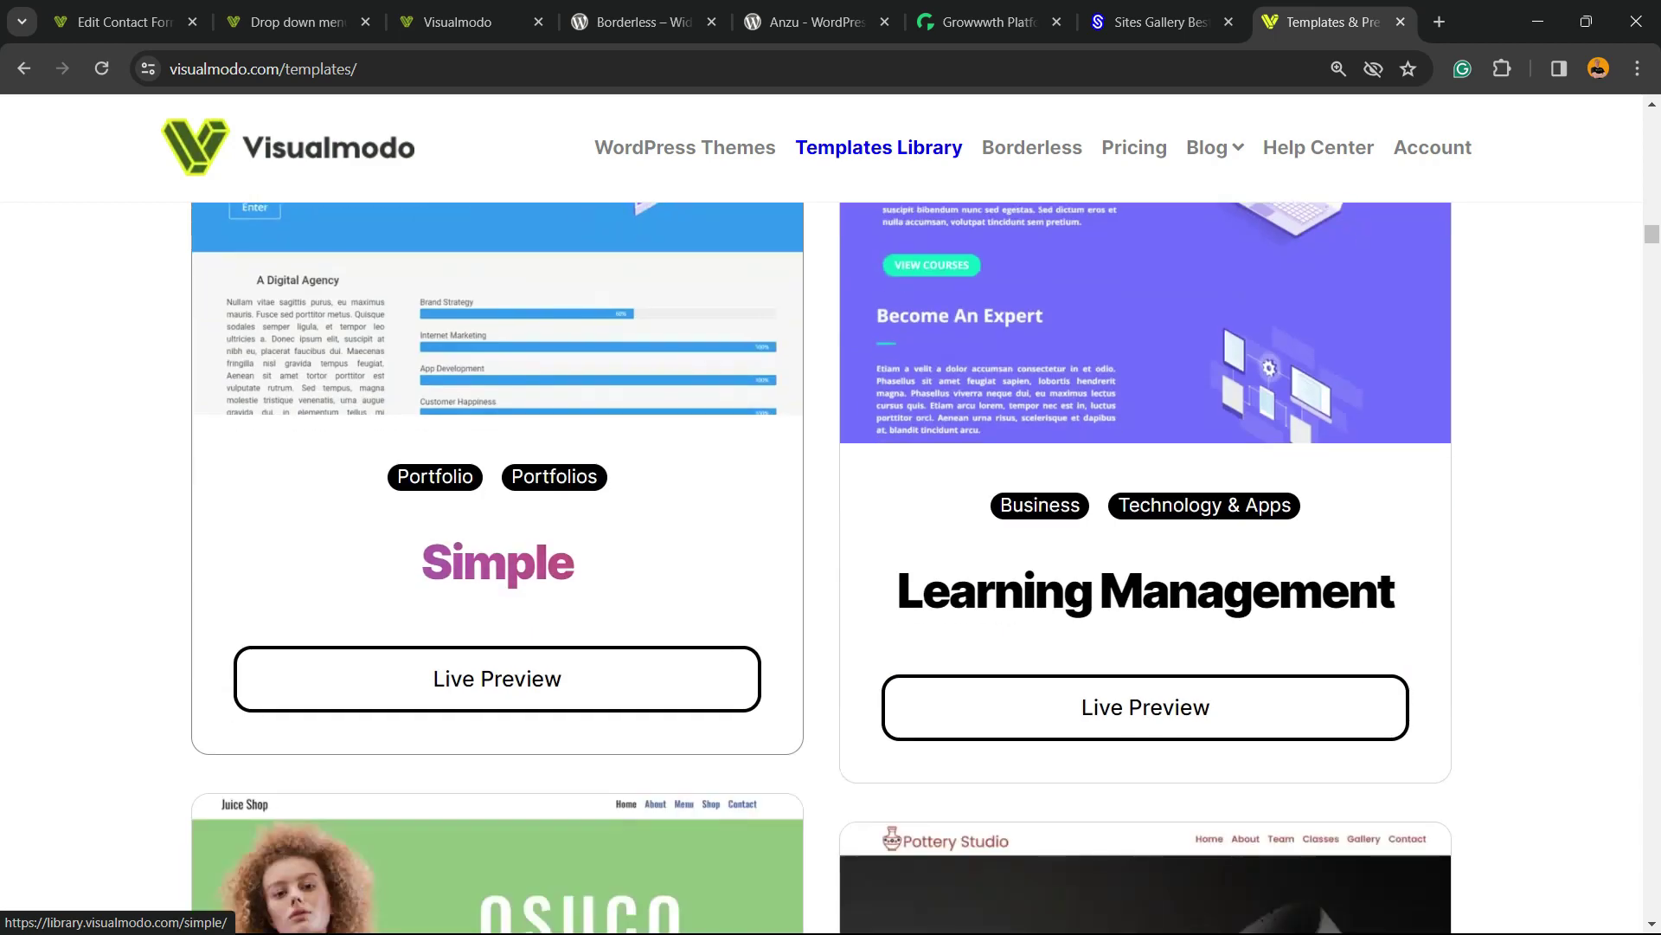
pyautogui.scroll(-20, 497, 562)
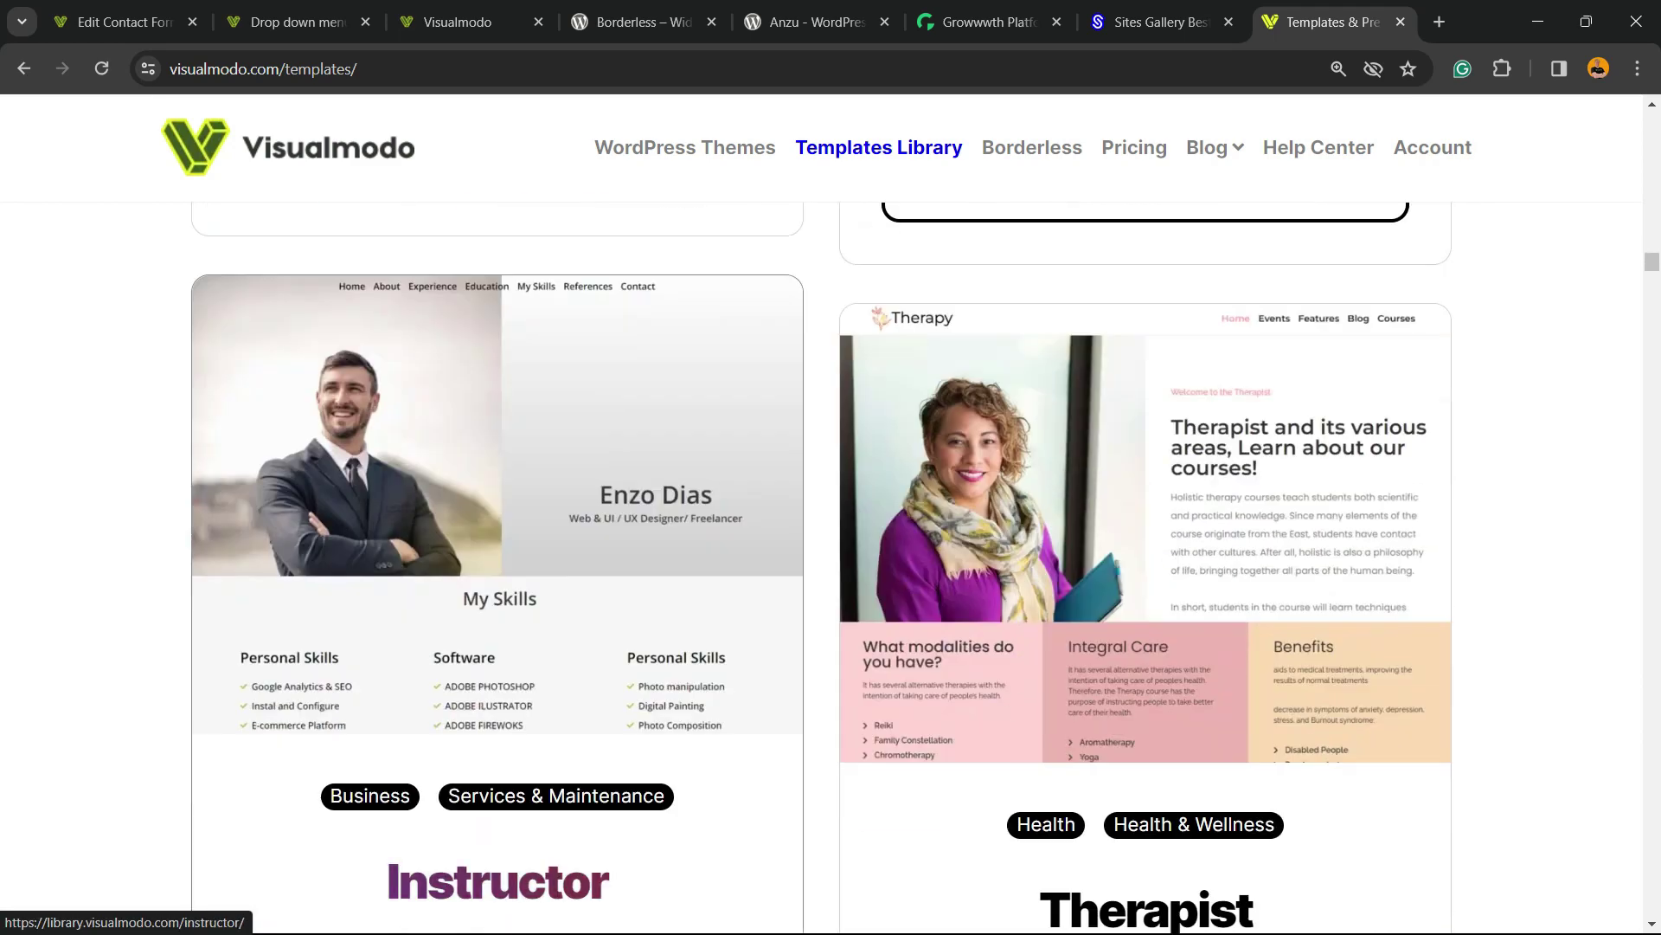
pyautogui.scroll(-20, 498, 562)
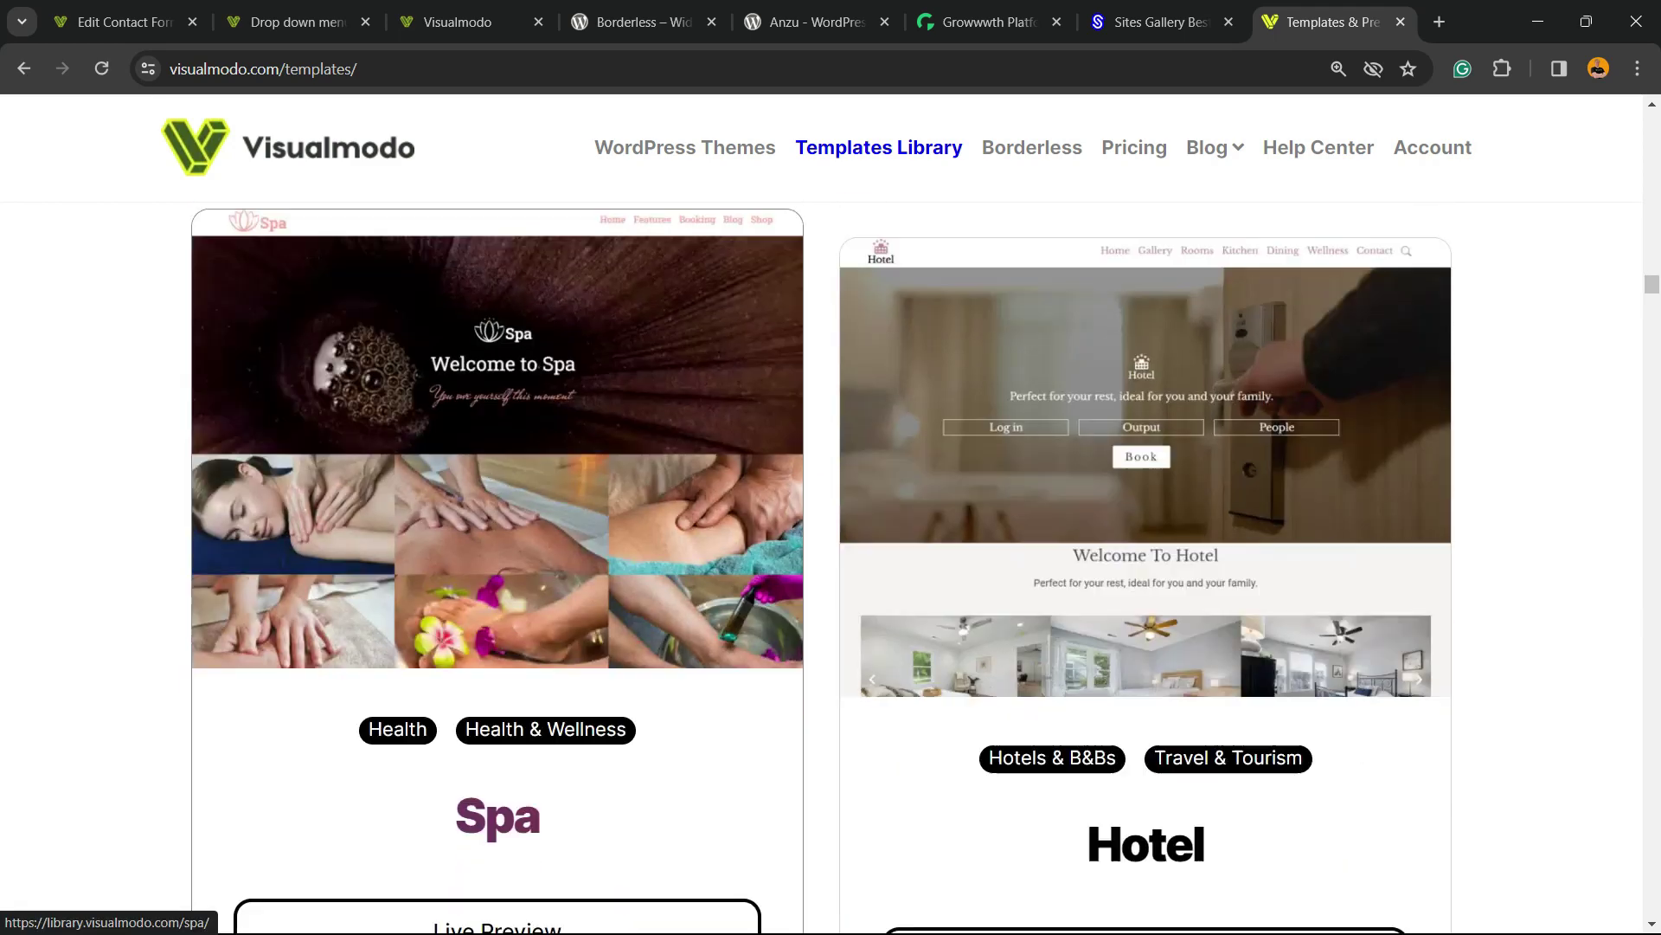